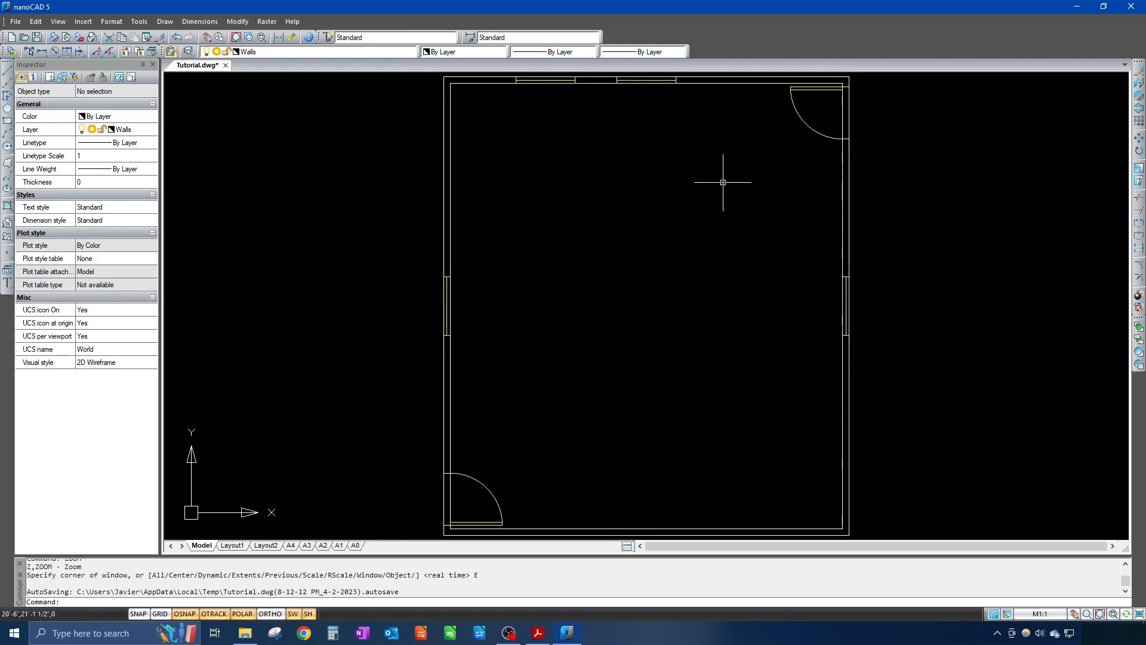
# Step: Switch the current layer from Walls to Framing using the Layers toolbar dropdown
pyautogui.click(276, 53)
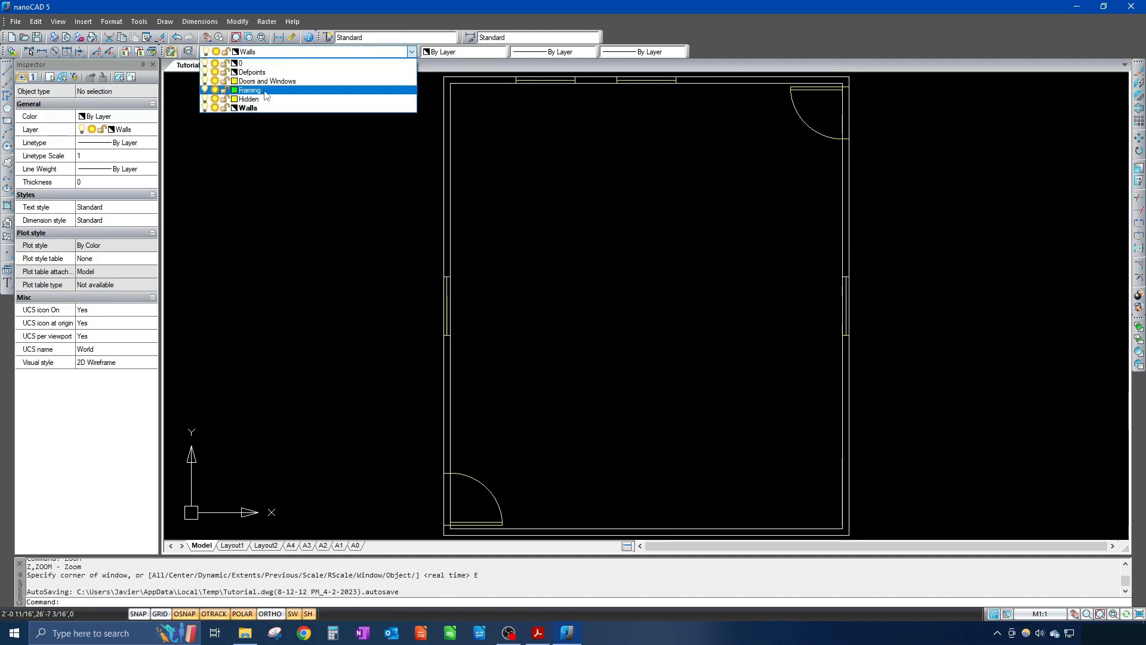
pyautogui.click(266, 92)
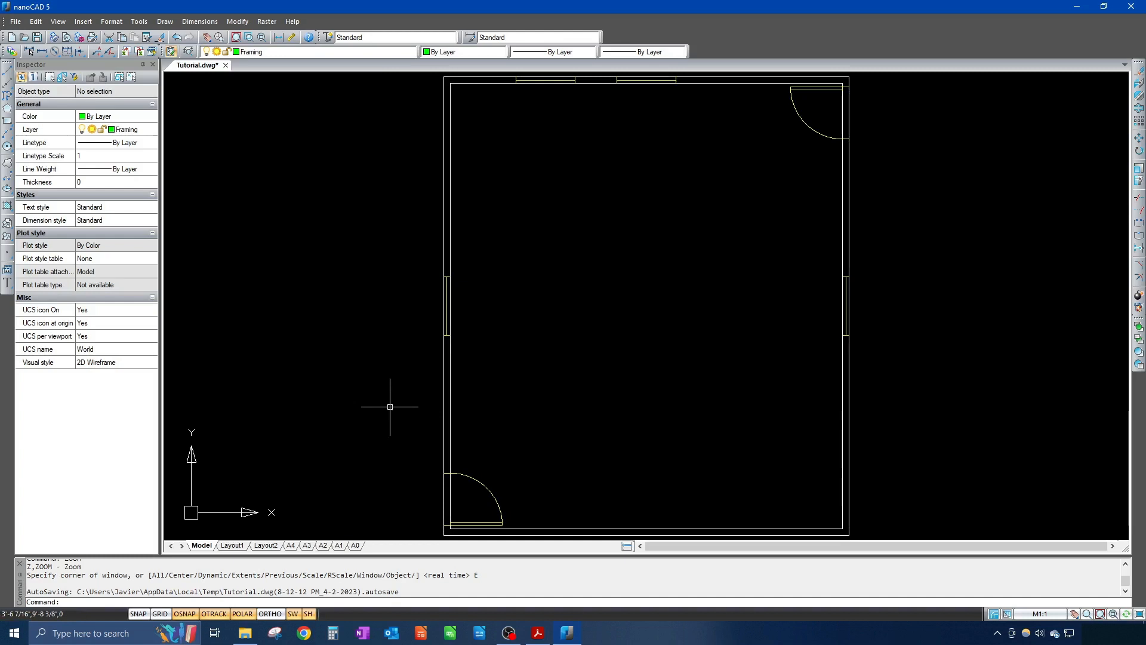
# Step: Draw a rectangle (REC) from the wall's bottom-left endpoint to its top-right endpoint
pyautogui.write('re')
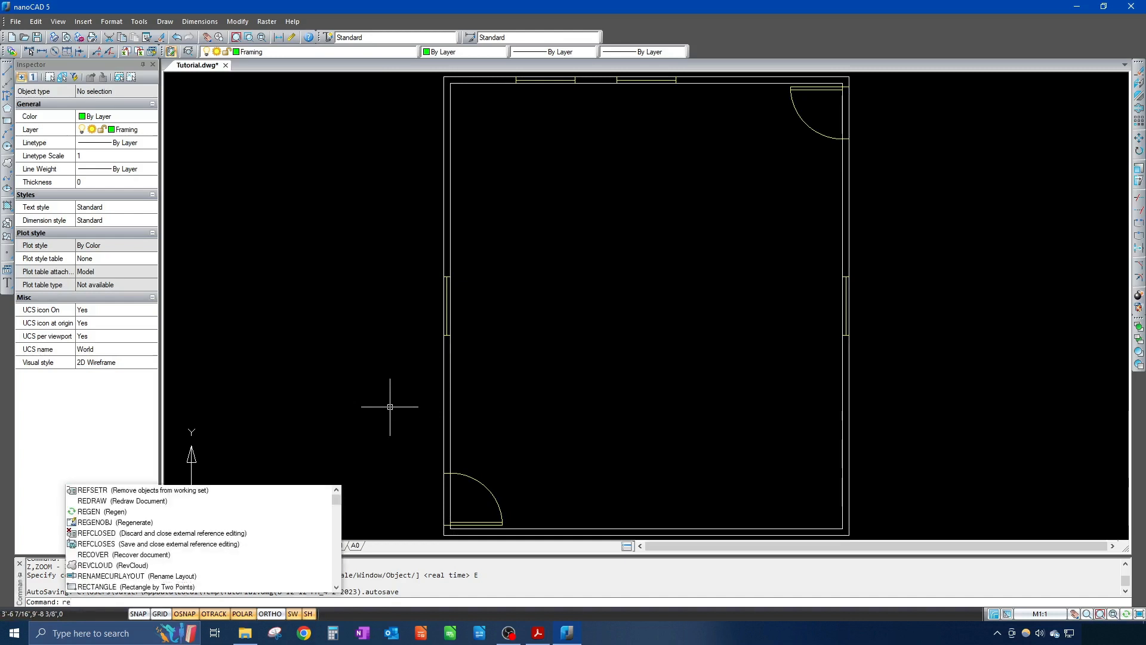
pyautogui.write('c')
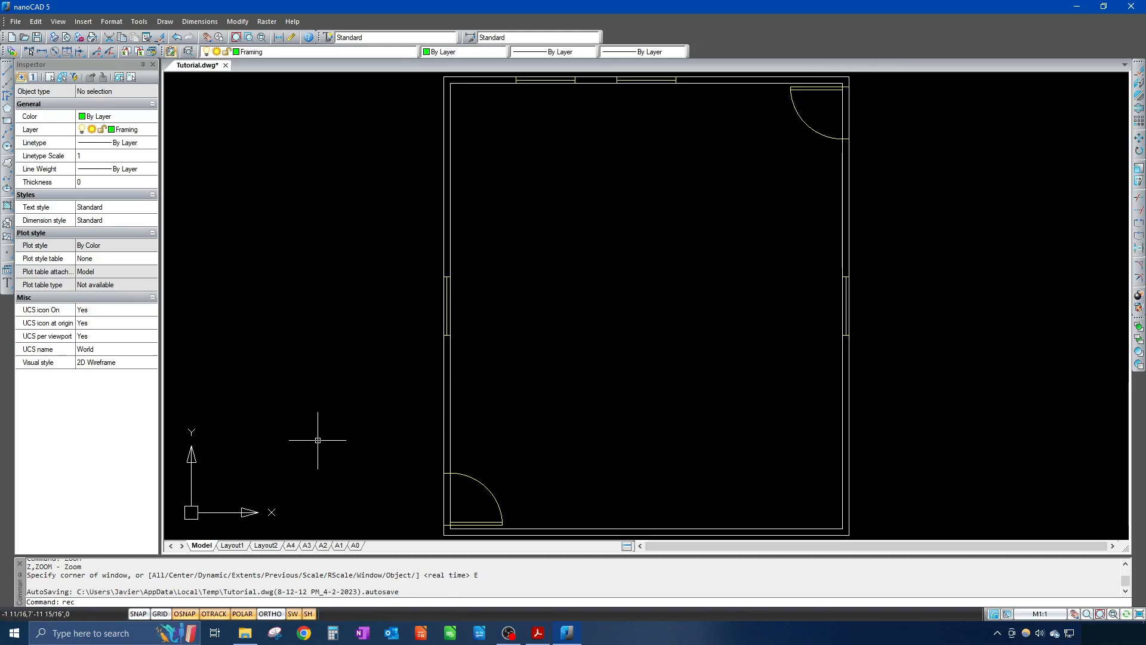
pyautogui.press('Return')
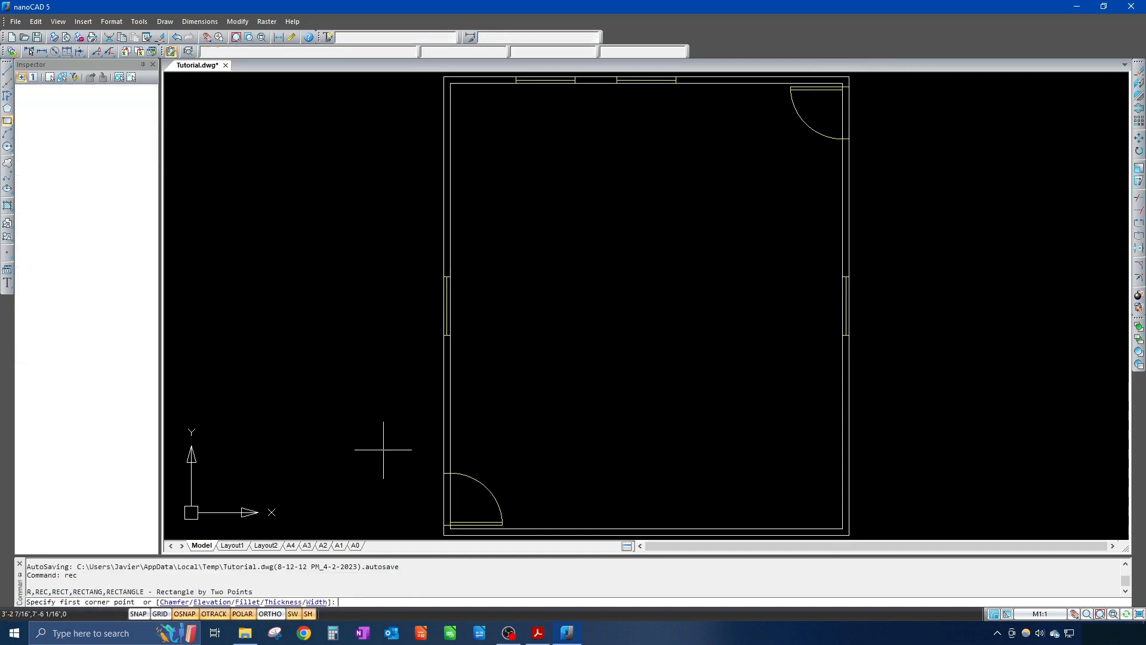
pyautogui.click(443, 535)
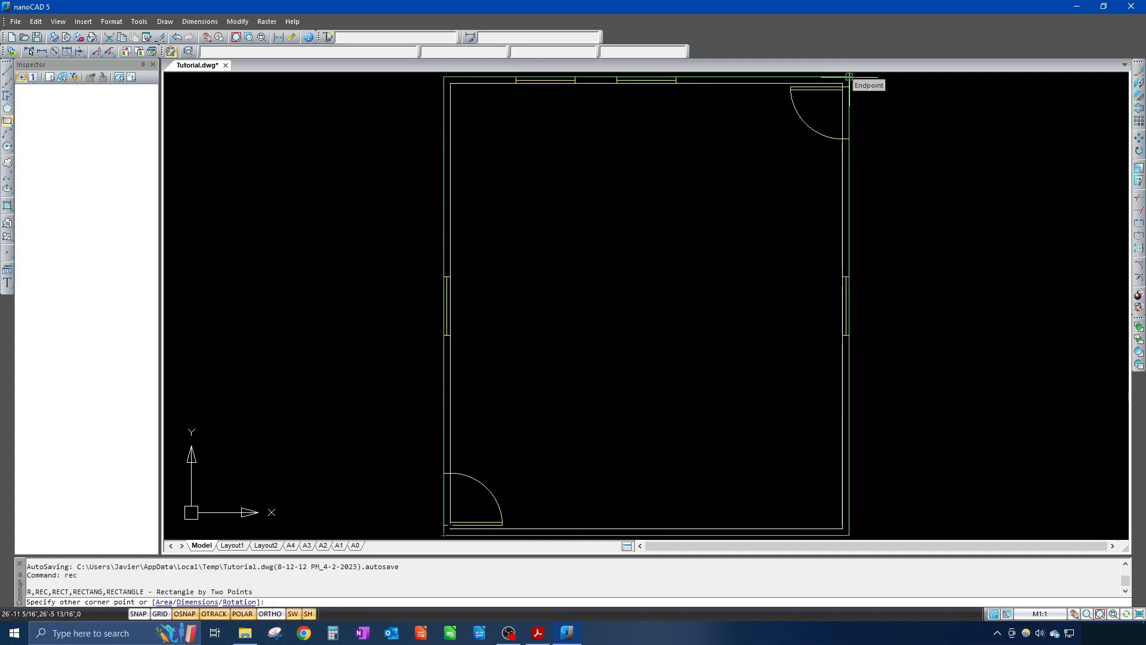
pyautogui.click(848, 77)
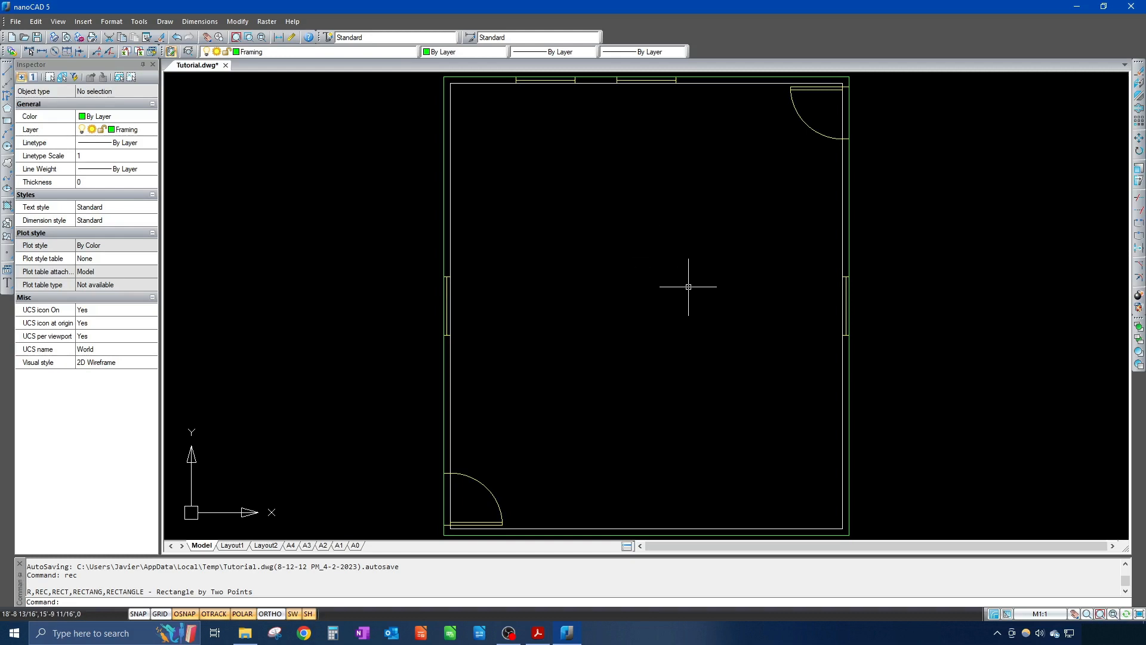
# Step: Zoom and pan around the floor plan, then bring up CAD_Alias_List.pdf in Acrobat Reader
pyautogui.scroll(1, 684, 287)
pyautogui.scroll(-1, 684, 287)
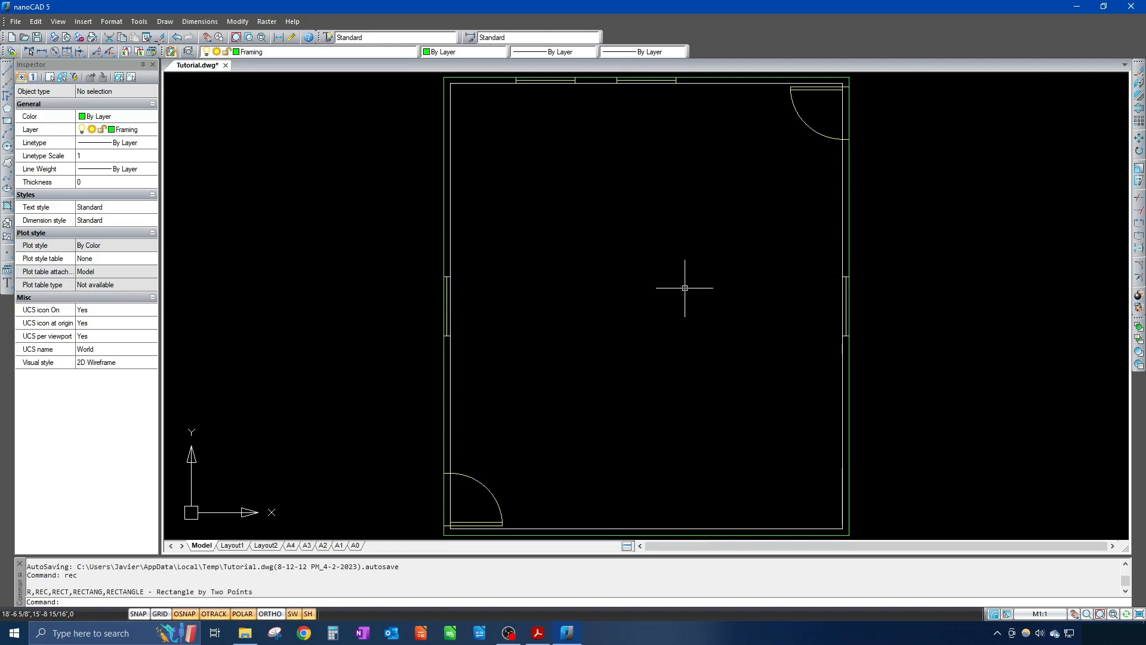
pyautogui.scroll(-2, 684, 288)
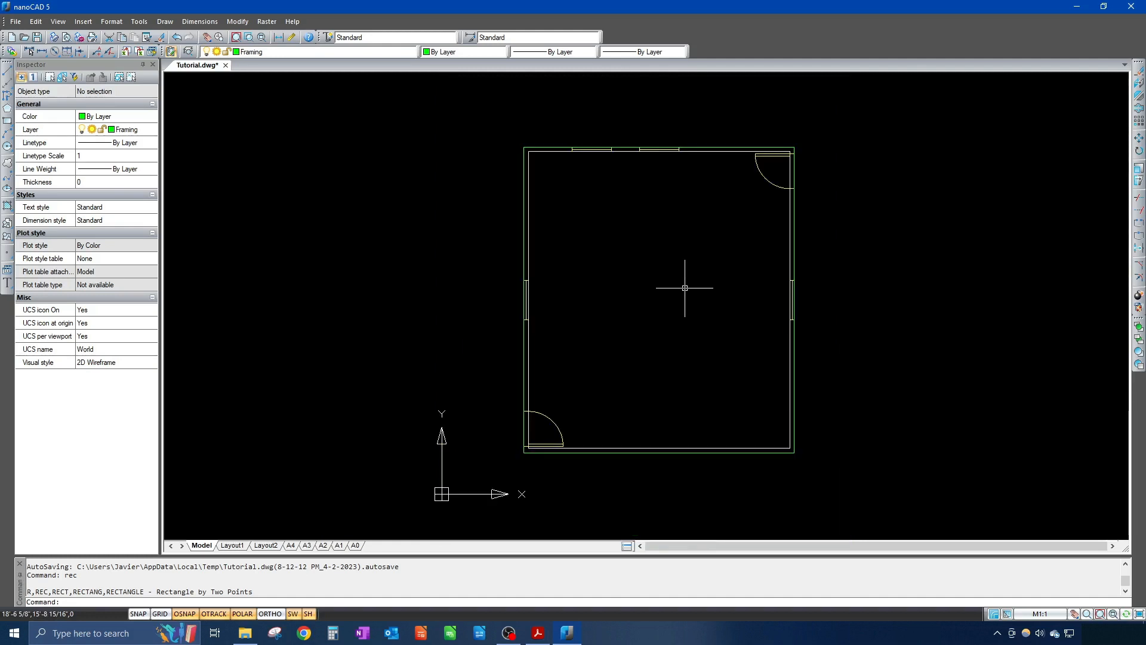
pyautogui.scroll(3, 685, 288)
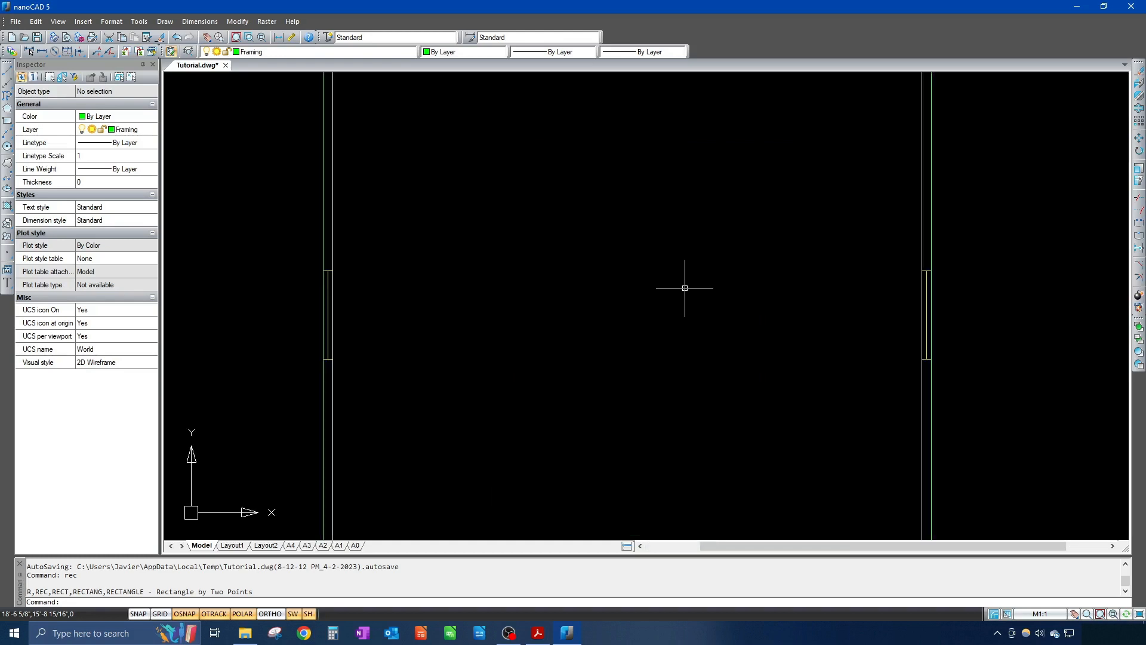
pyautogui.scroll(-2, 685, 287)
pyautogui.scroll(-2, 685, 288)
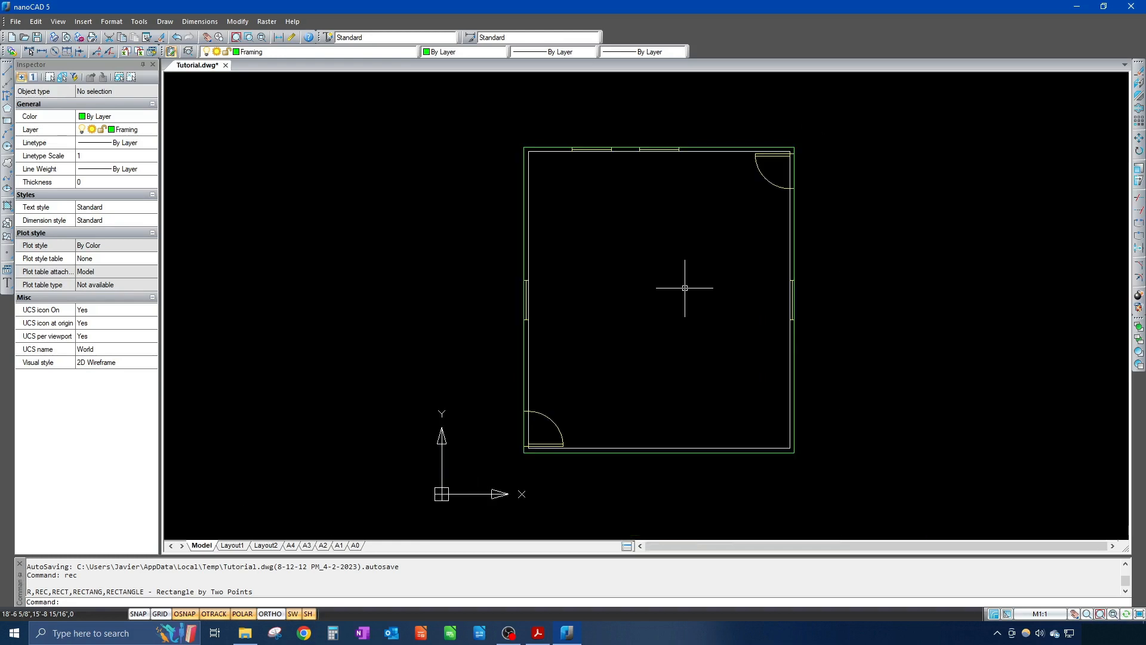
pyautogui.moveTo(701, 292)
pyautogui.mouseDown(button='middle')
pyautogui.moveTo(545, 256)
pyautogui.moveTo(831, 425)
pyautogui.moveTo(635, 292)
pyautogui.moveTo(726, 312)
pyautogui.moveTo(686, 306)
pyautogui.mouseUp(button='middle')
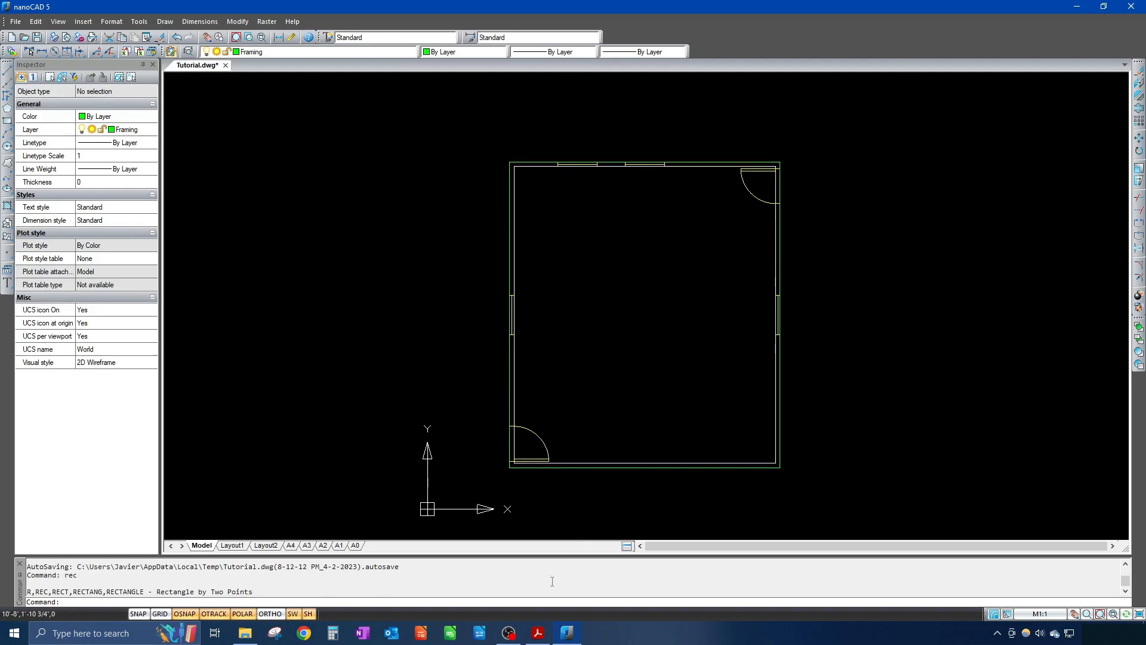
pyautogui.click(544, 631)
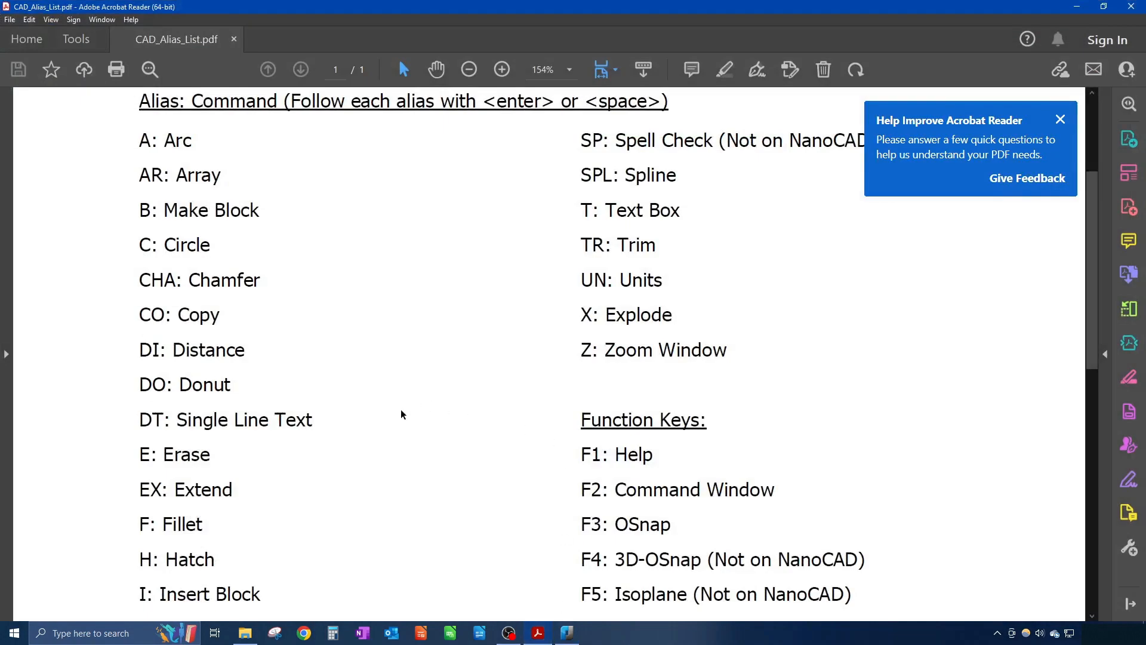
# Step: Scroll the alias list to 'O: Offset', highlight it, and minimize Acrobat Reader
pyautogui.scroll(-5, 383, 425)
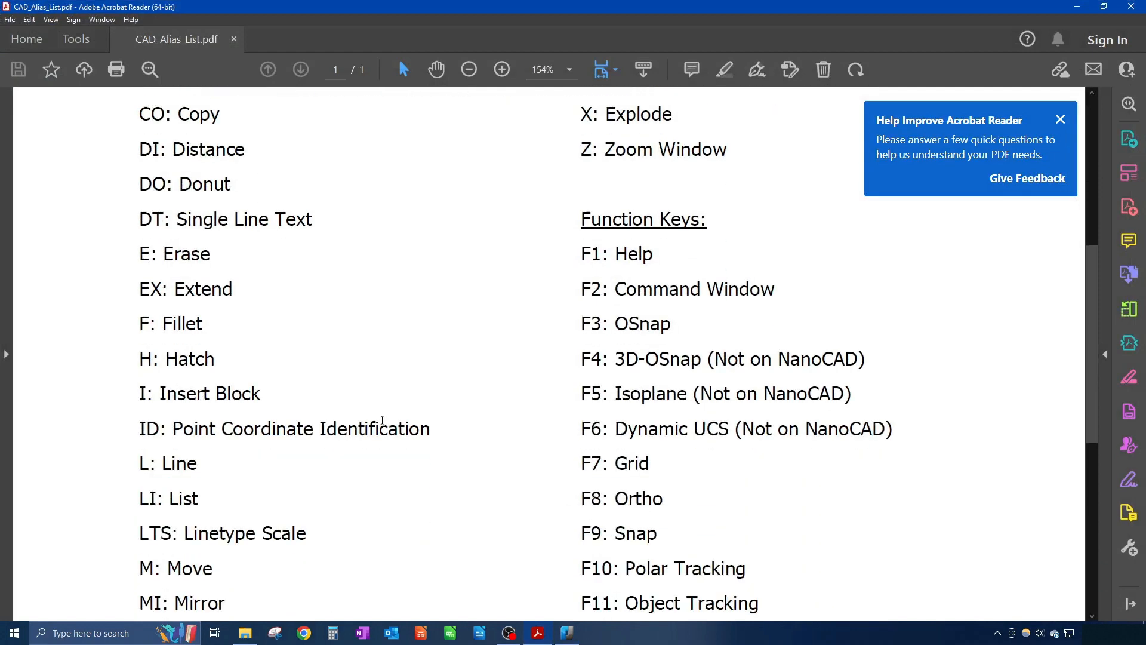
pyautogui.scroll(-1, 384, 425)
pyautogui.moveTo(152, 467); pyautogui.dragTo(139, 466)
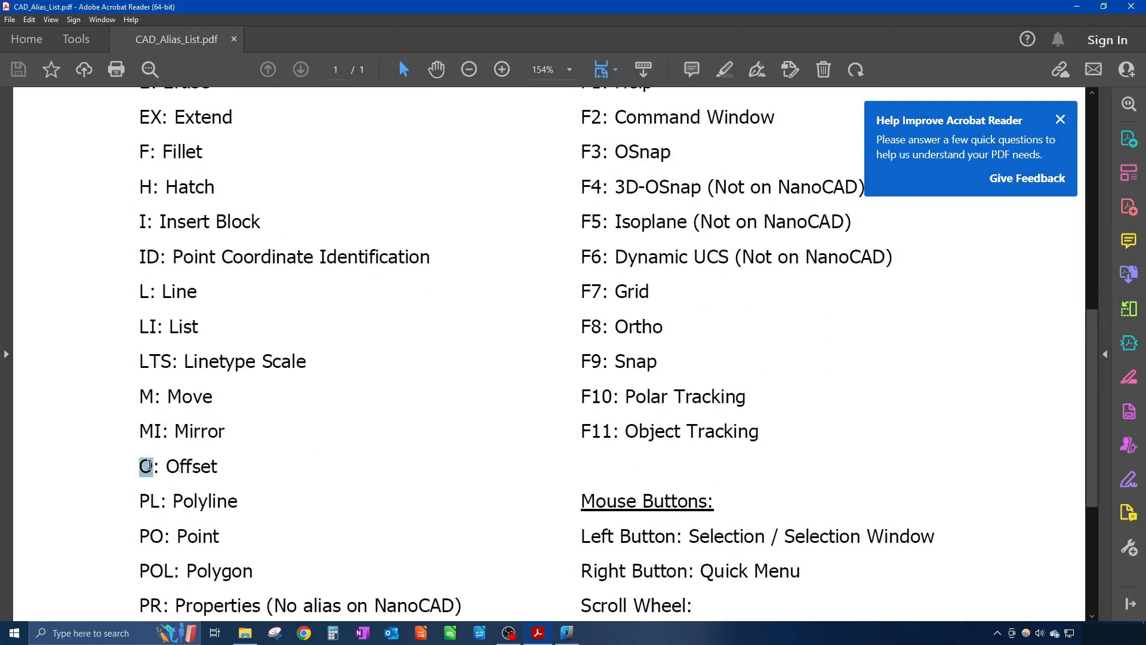
pyautogui.click(1076, 7)
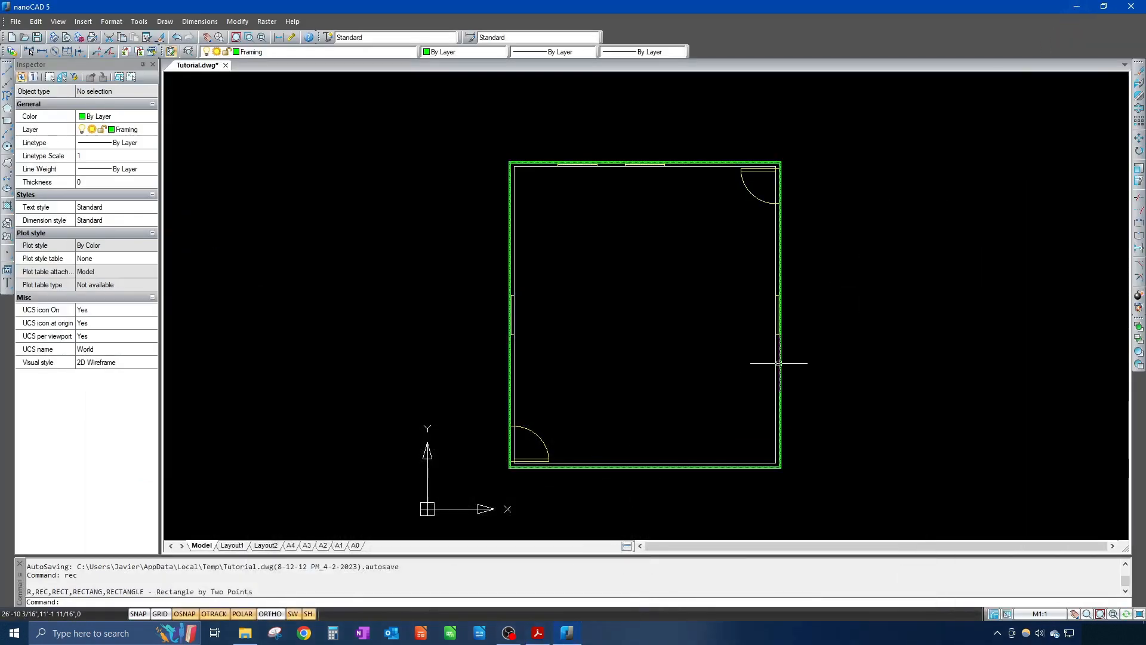
# Step: Offset the Polyline,Framing rectangle 1'6" outward to create a larger outer outline
pyautogui.write('o')
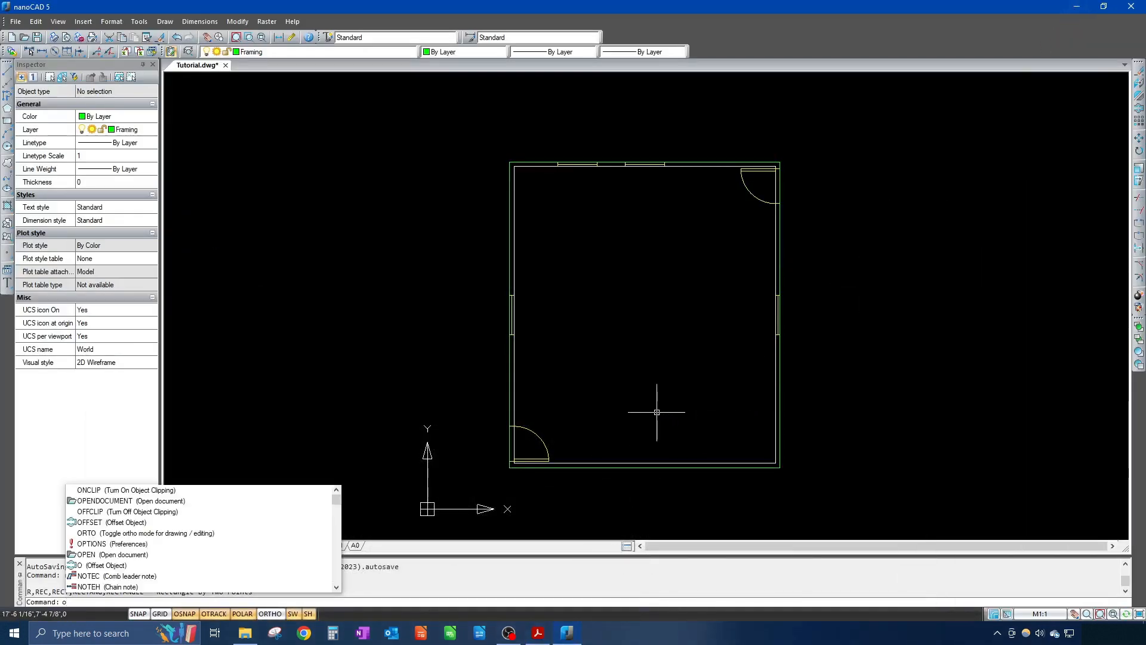
pyautogui.press('Return')
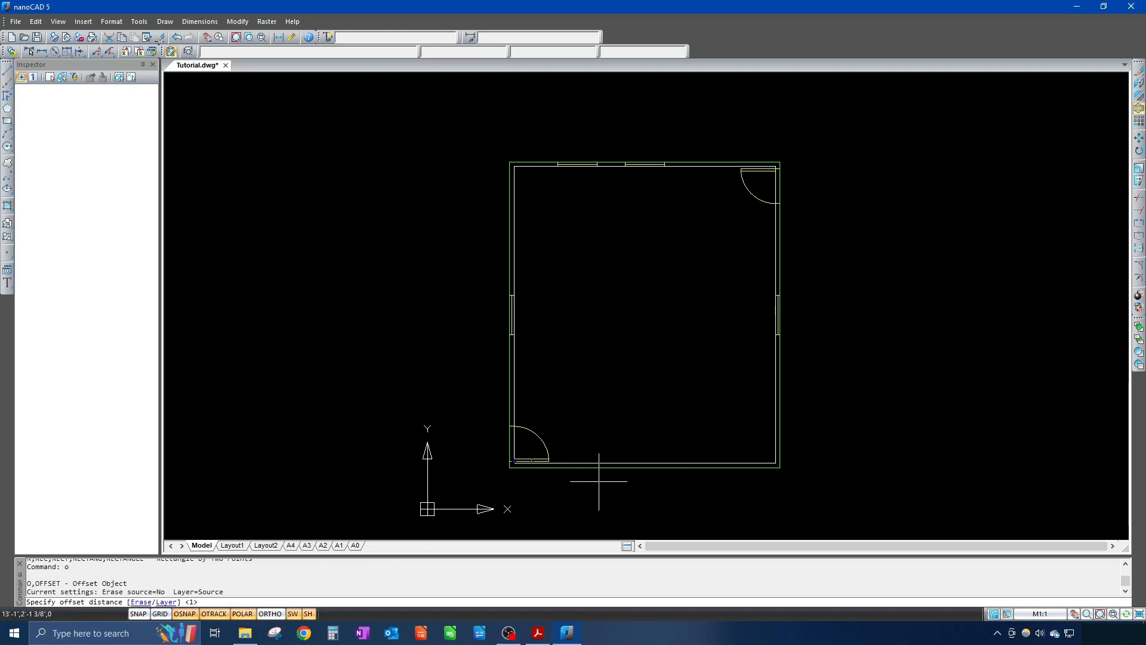
pyautogui.write('1')
pyautogui.press('Return')
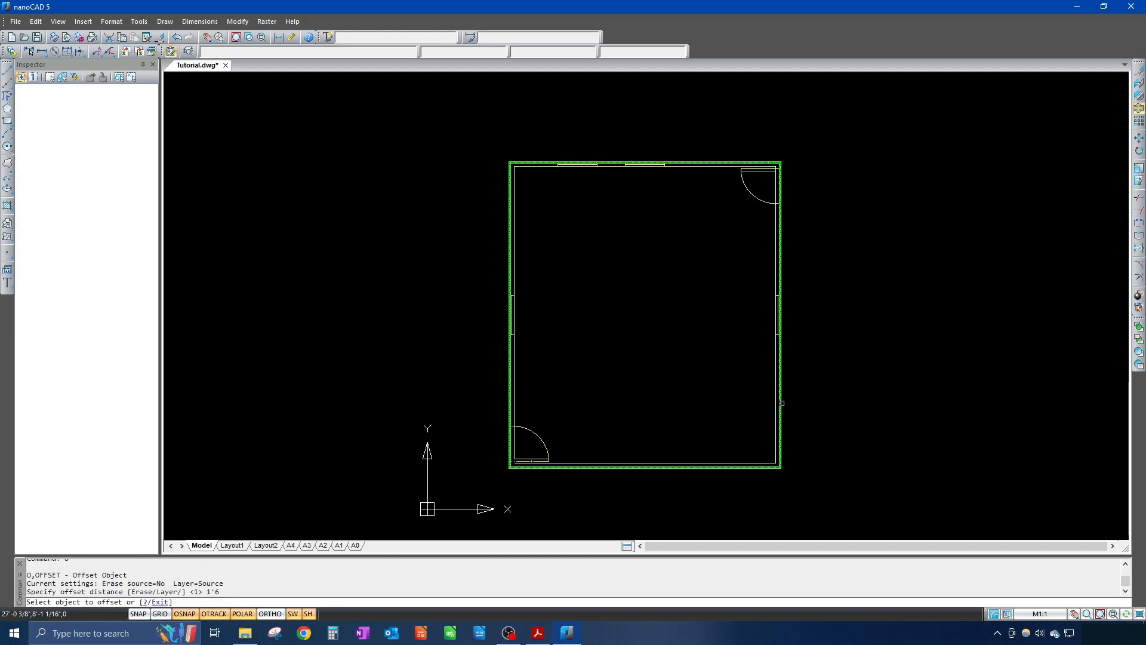
pyautogui.click(782, 403)
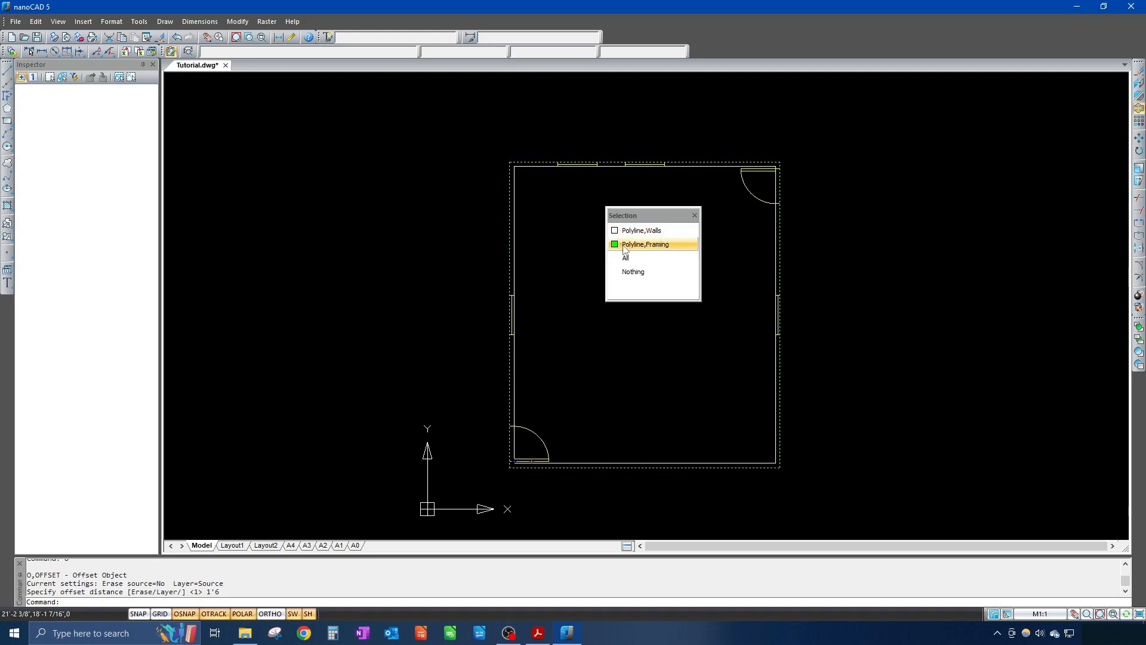
pyautogui.click(625, 246)
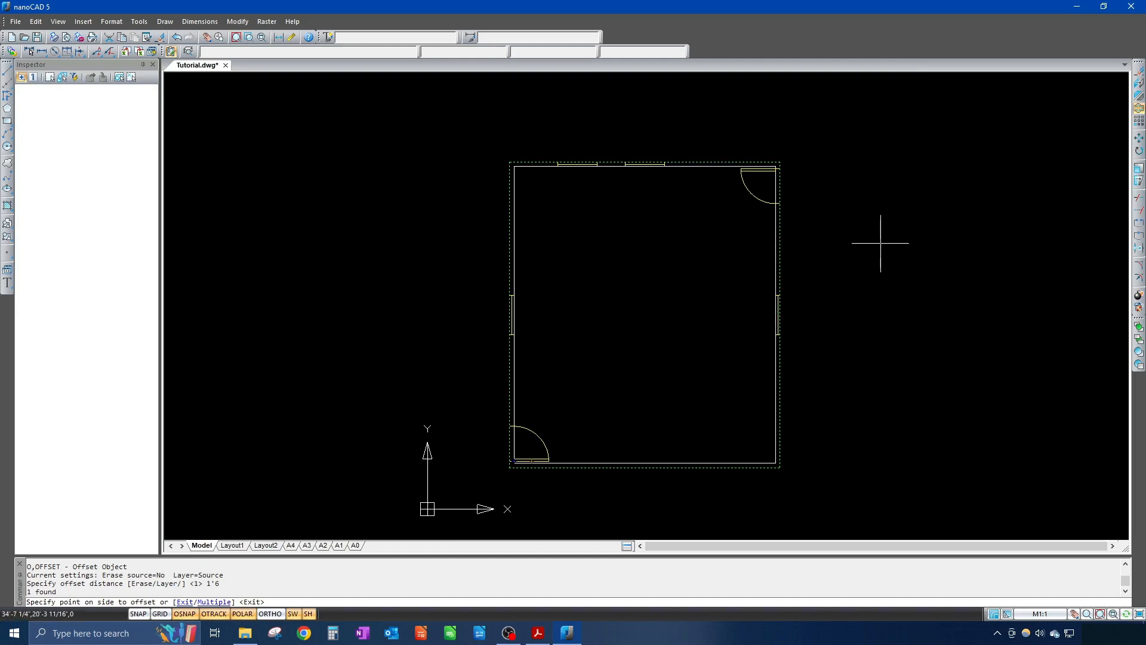
pyautogui.click(840, 291)
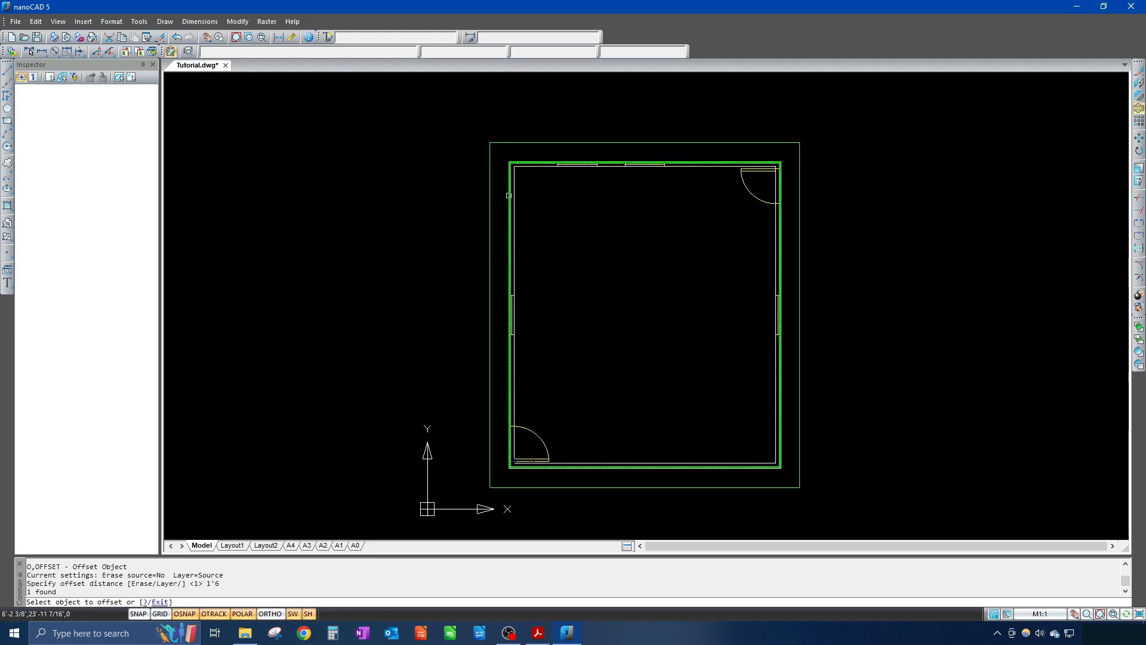
pyautogui.press('Escape')
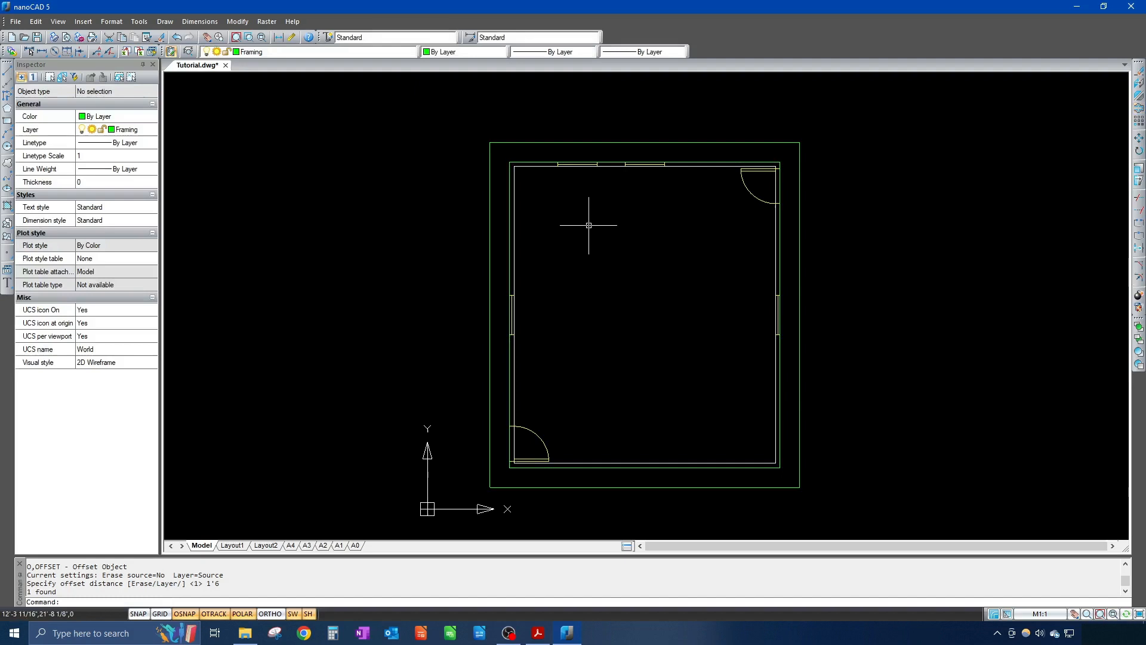
# Step: Change the Polyline,Framing over the walls from By Layer to the HIDDEN linetype
pyautogui.click(508, 222)
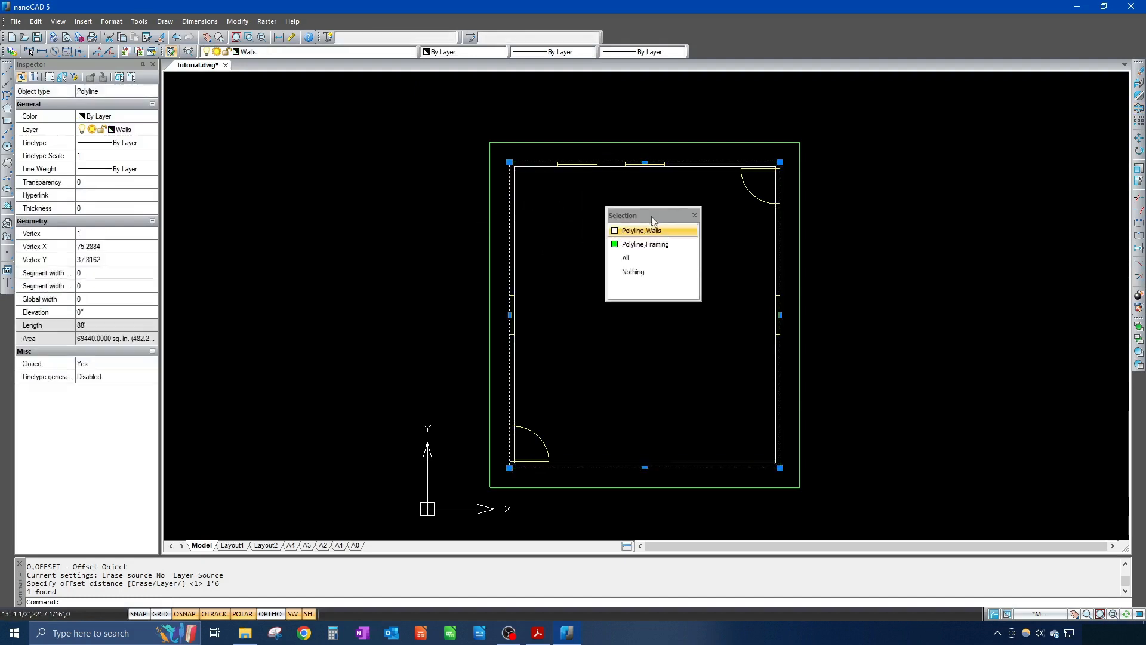
pyautogui.click(638, 245)
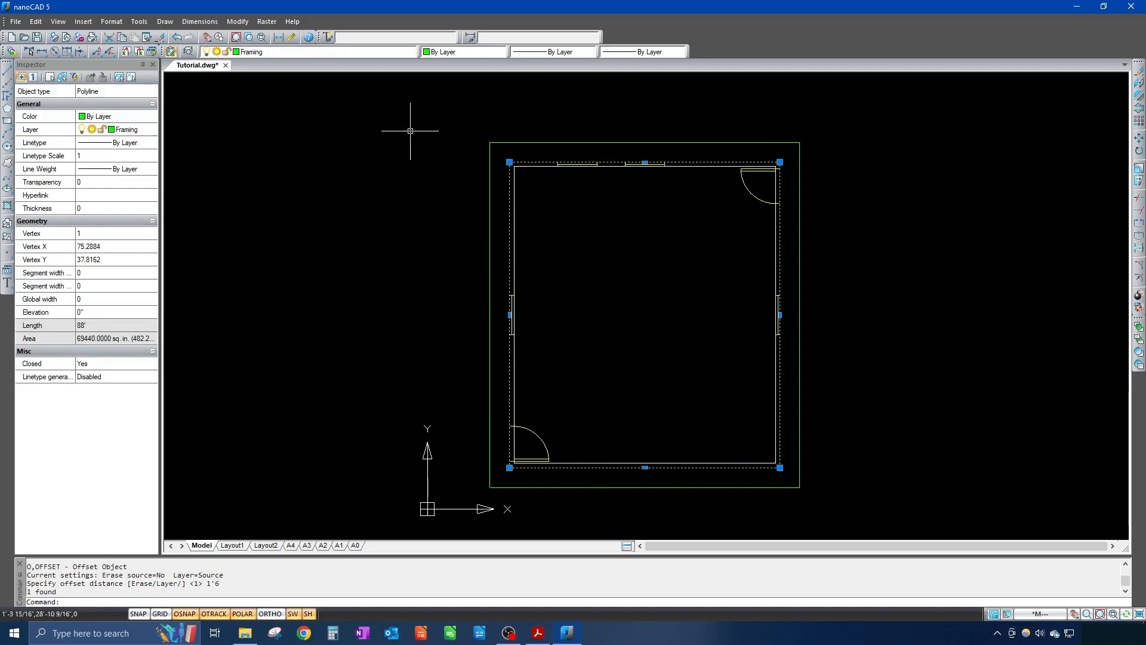
pyautogui.click(559, 54)
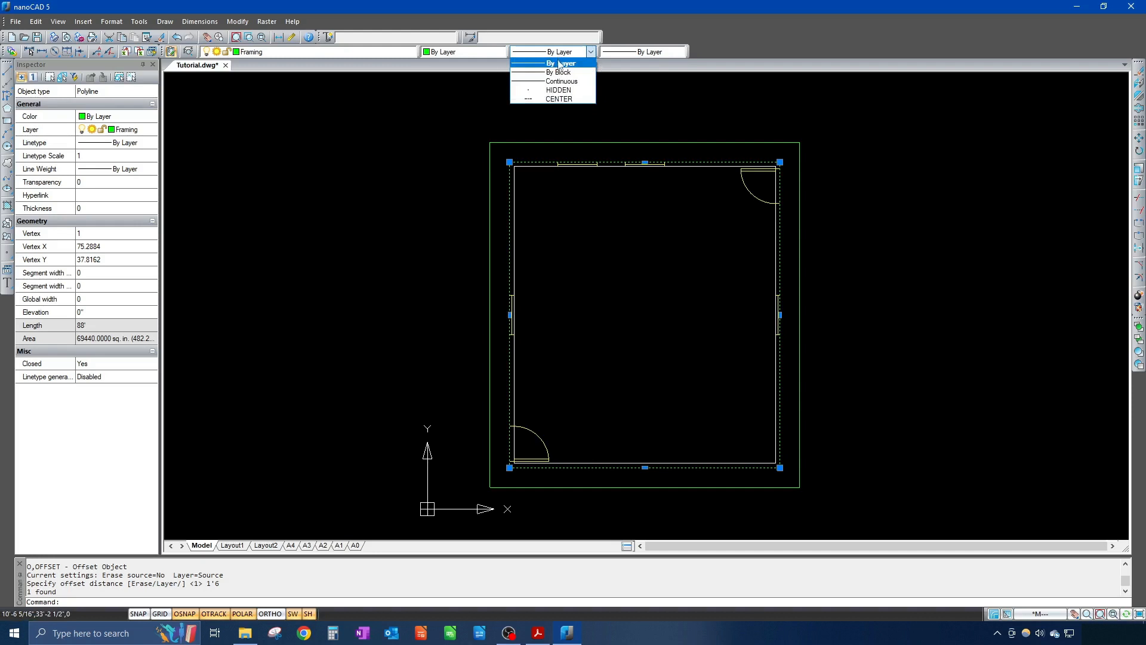
pyautogui.click(559, 90)
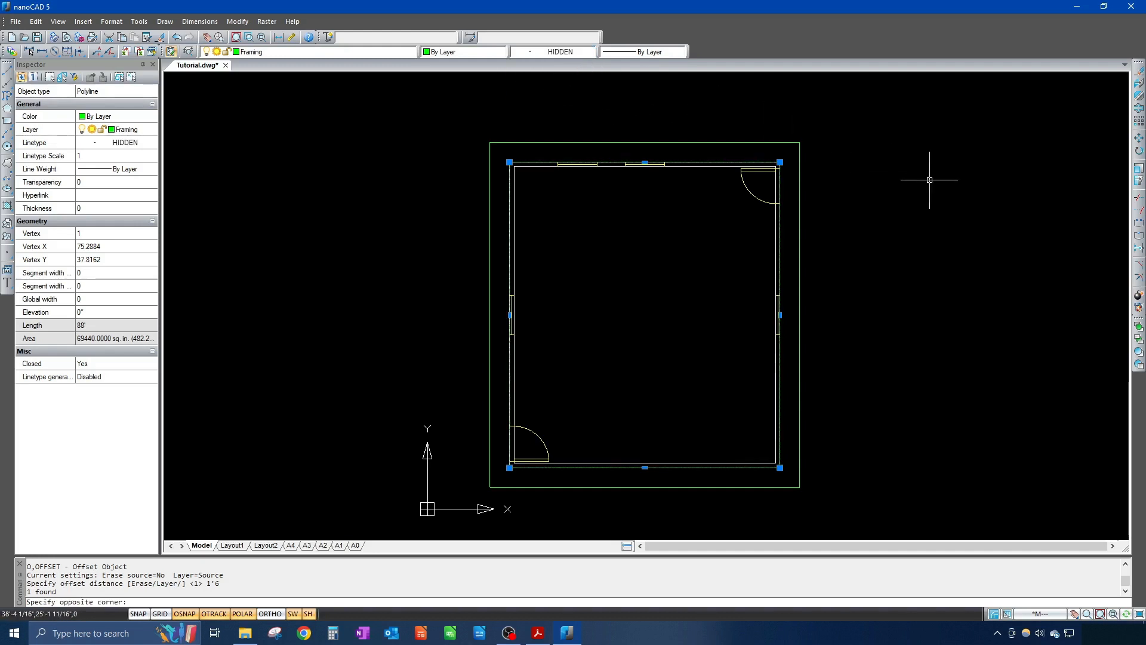
pyautogui.press('Escape')
pyautogui.scroll(-3, 508, 189)
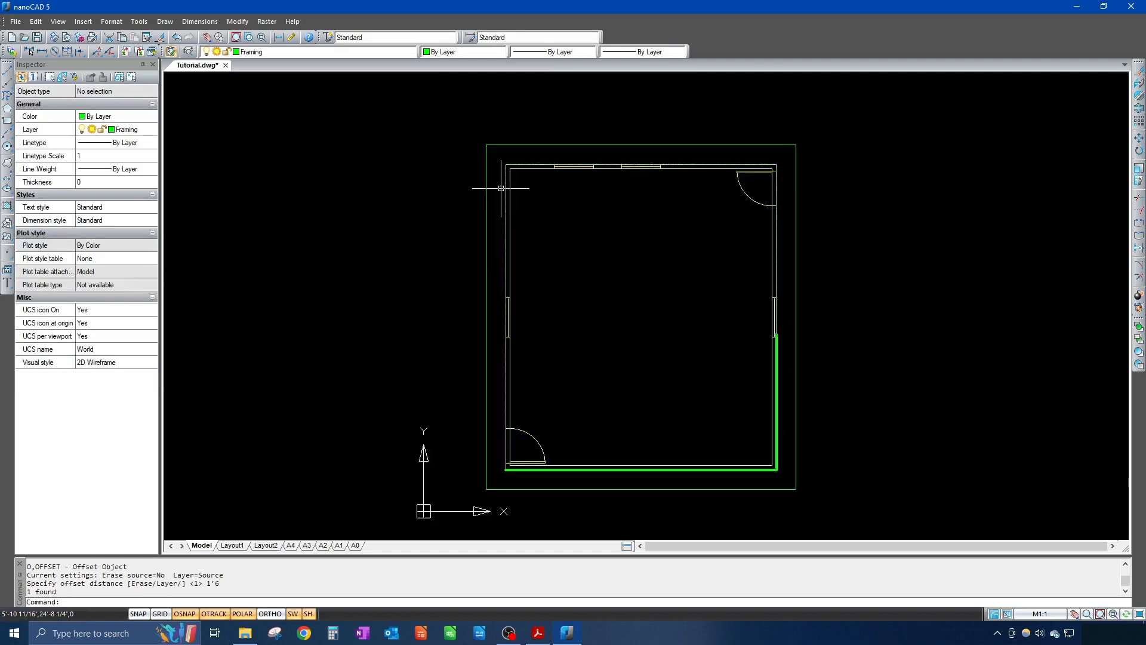
# Step: Zoom out and pan so the whole room and both outlines sit centered in view
pyautogui.scroll(10, 508, 189)
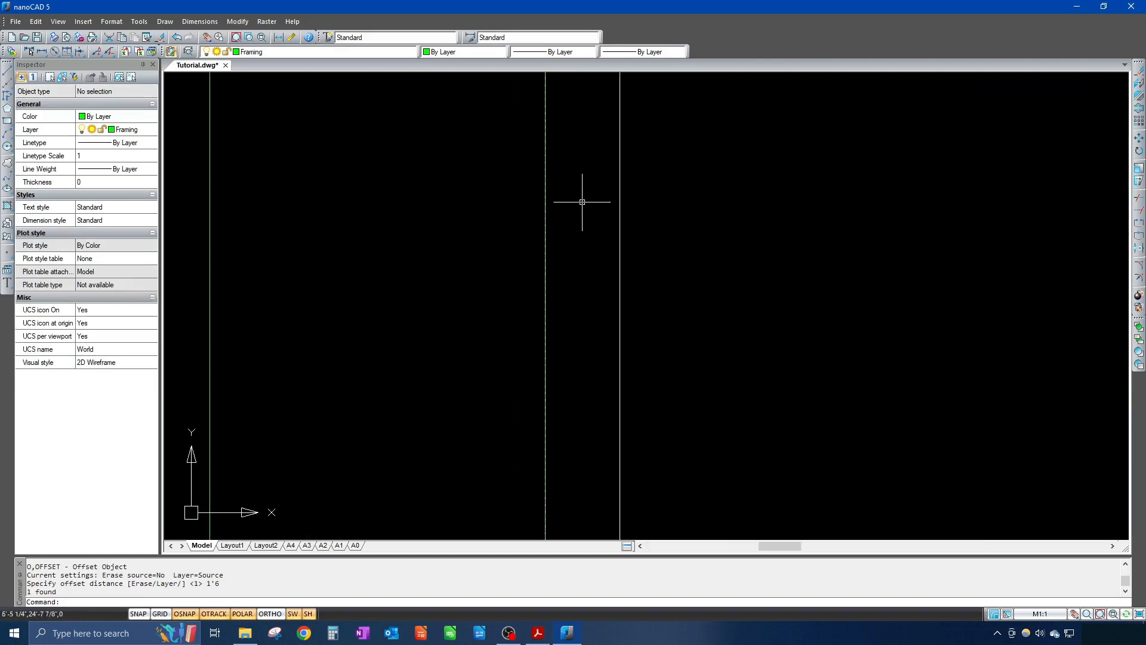
pyautogui.scroll(3, 545, 206)
pyautogui.scroll(-5, 543, 206)
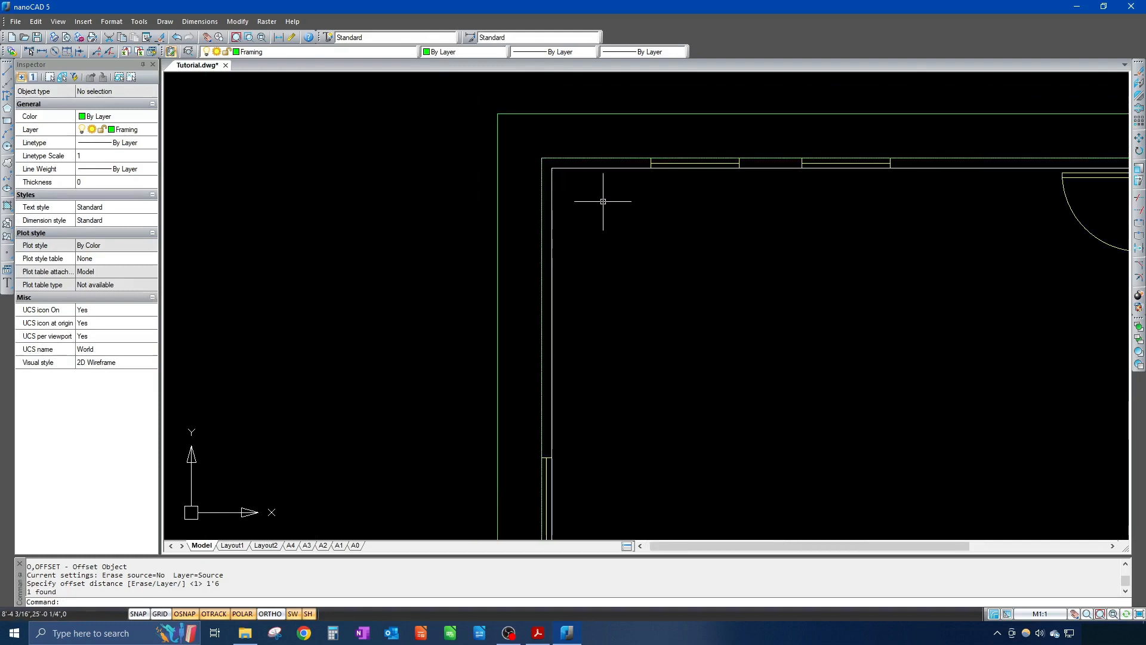
pyautogui.scroll(-3, 604, 202)
pyautogui.moveTo(632, 230); pyautogui.dragTo(650, 173, button='middle')
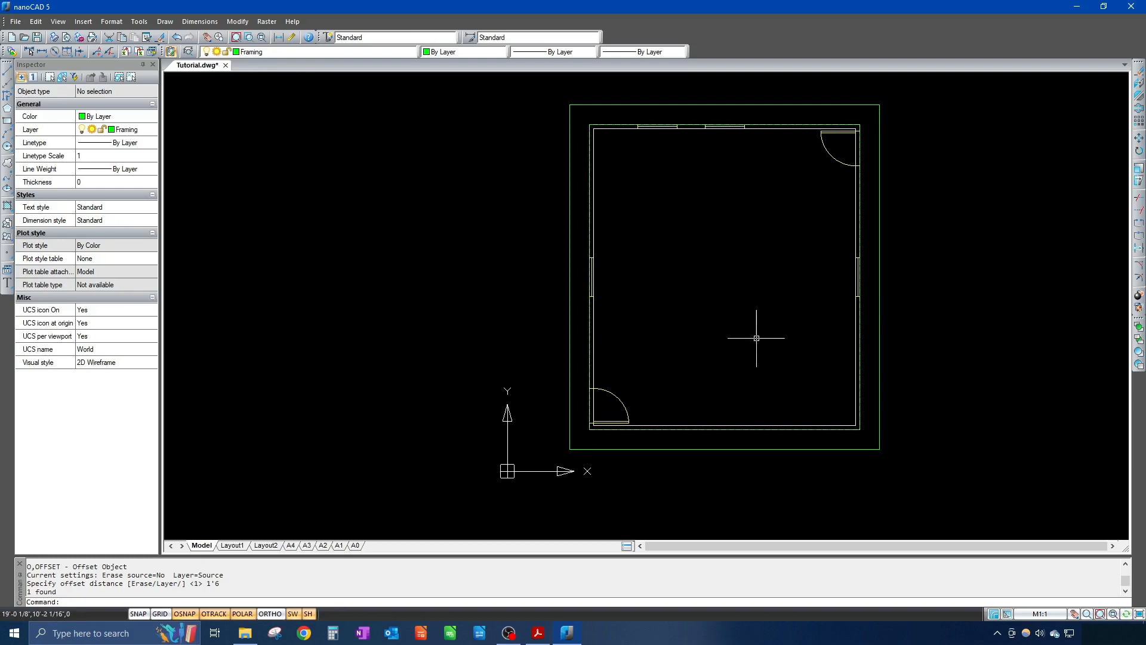
# Step: Draw a vertical line from the bottom outer outline's midpoint straight up into the room
pyautogui.write('l')
pyautogui.press('Return')
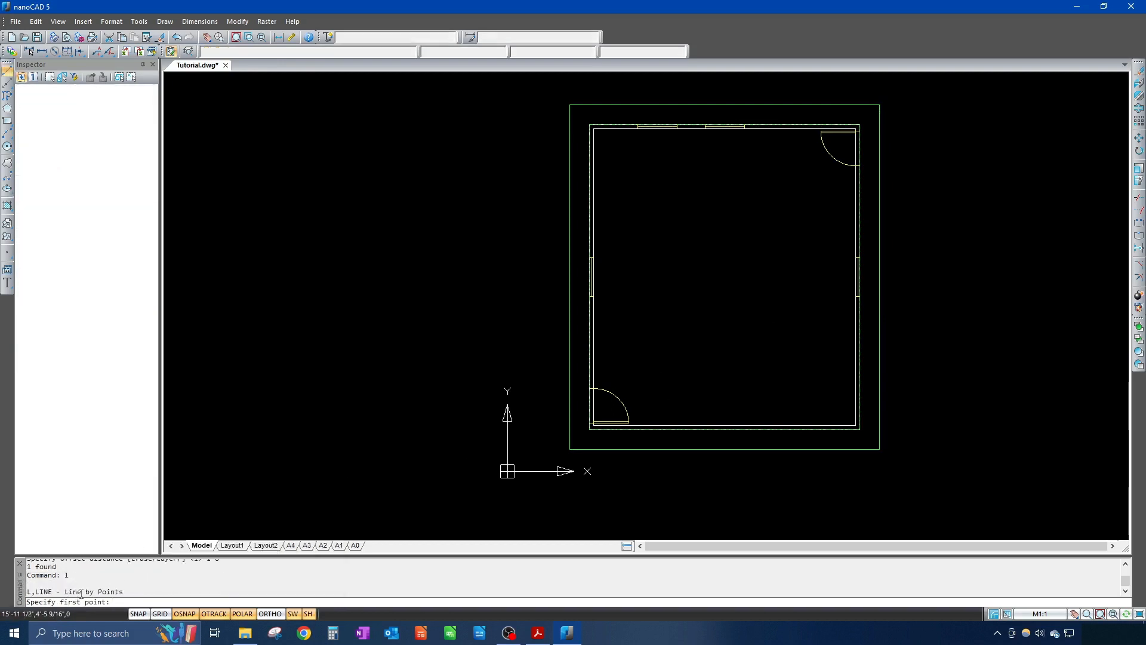
pyautogui.click(724, 449)
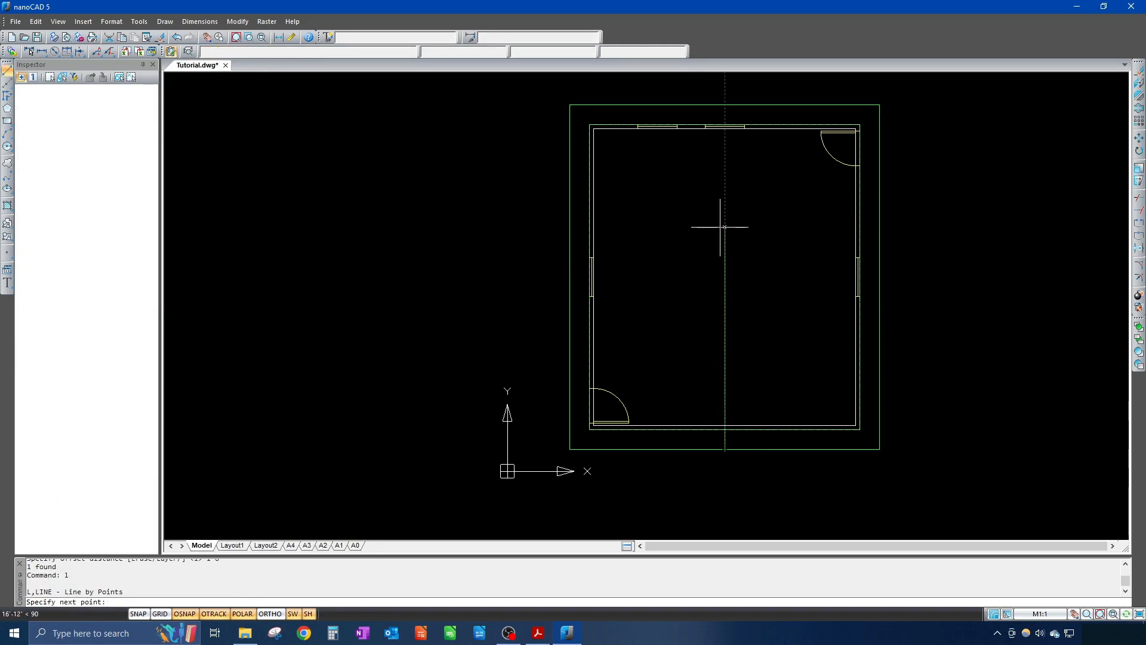
pyautogui.click(724, 173)
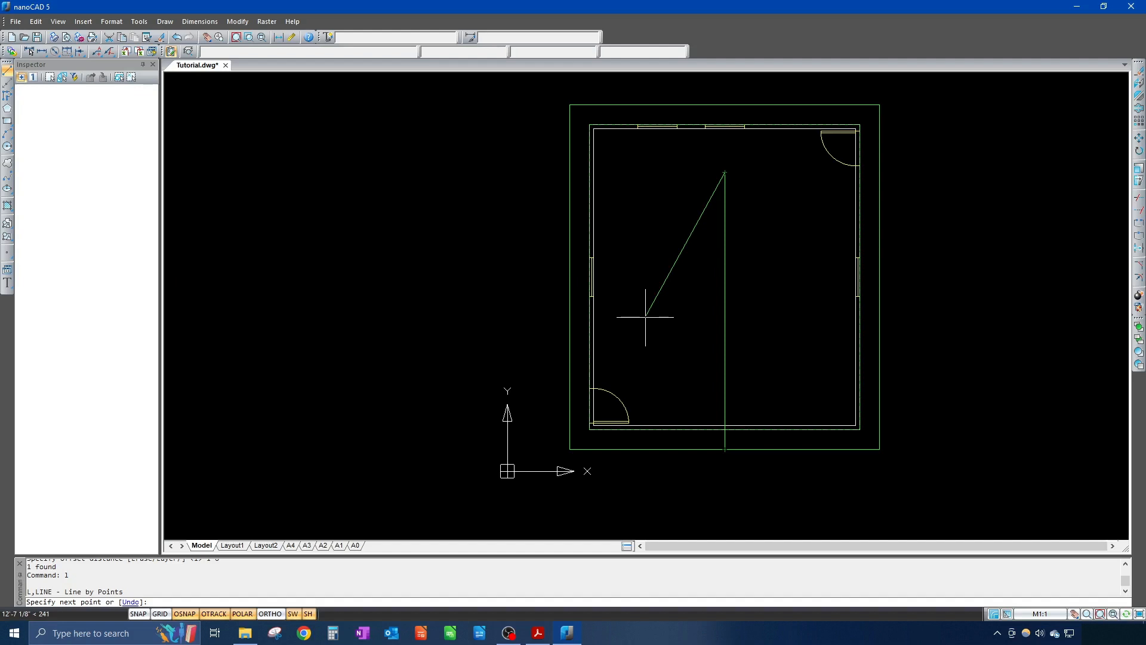
pyautogui.press('Escape')
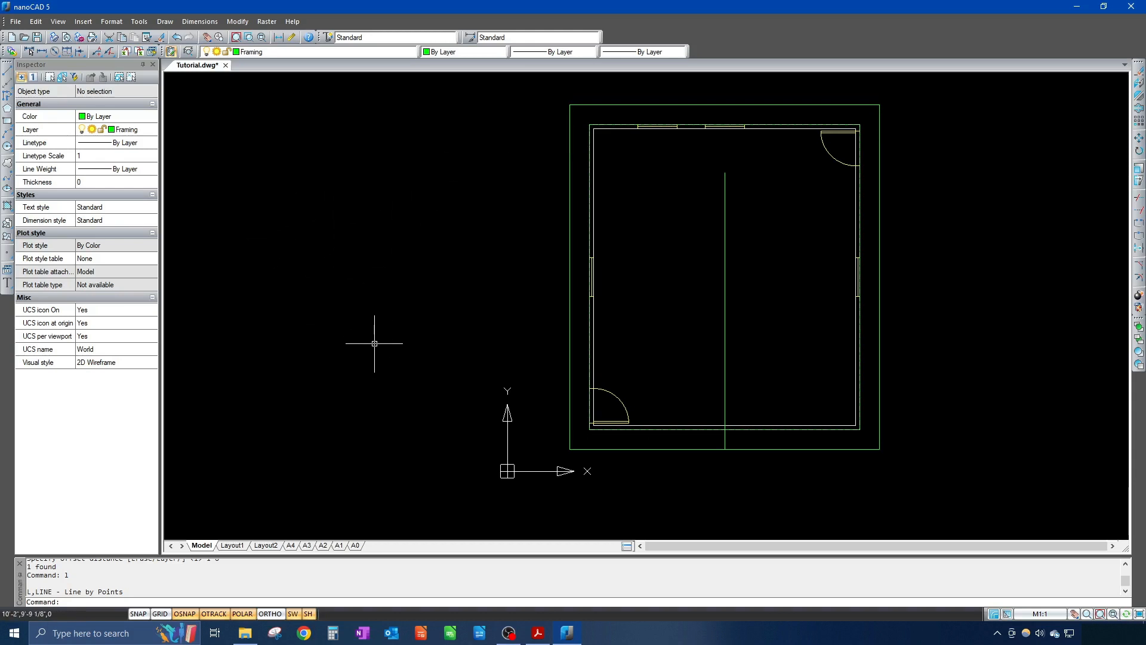
# Step: Draw a 45° line from the outer outline's top-left corner past the vertical ridge line
pyautogui.write('1')
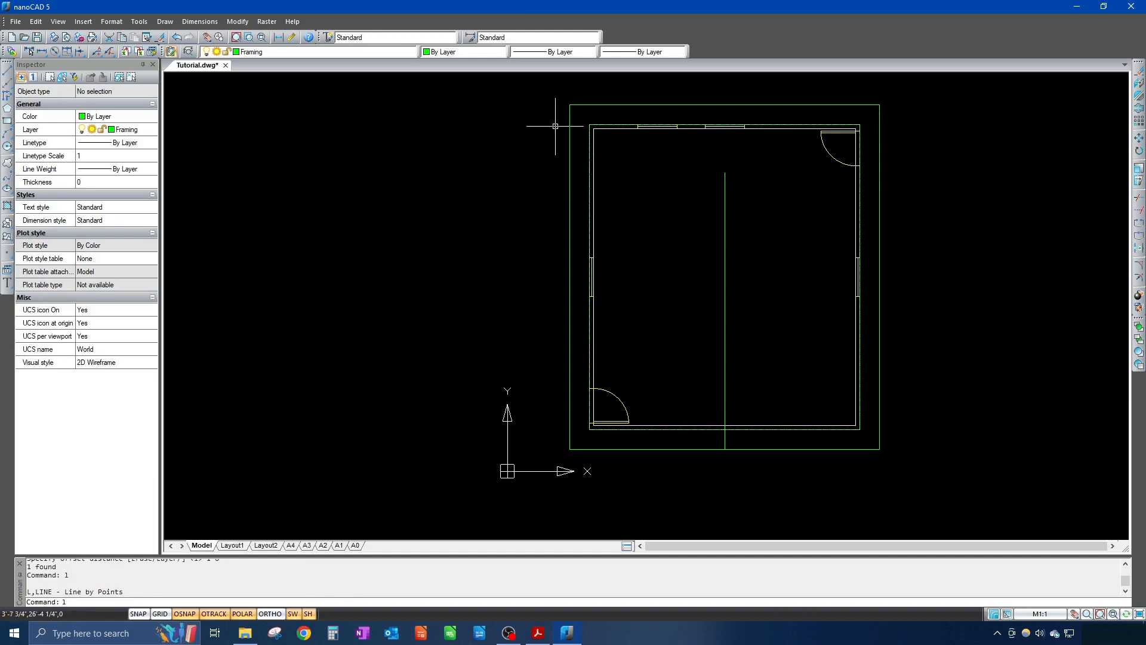
pyautogui.press('Return')
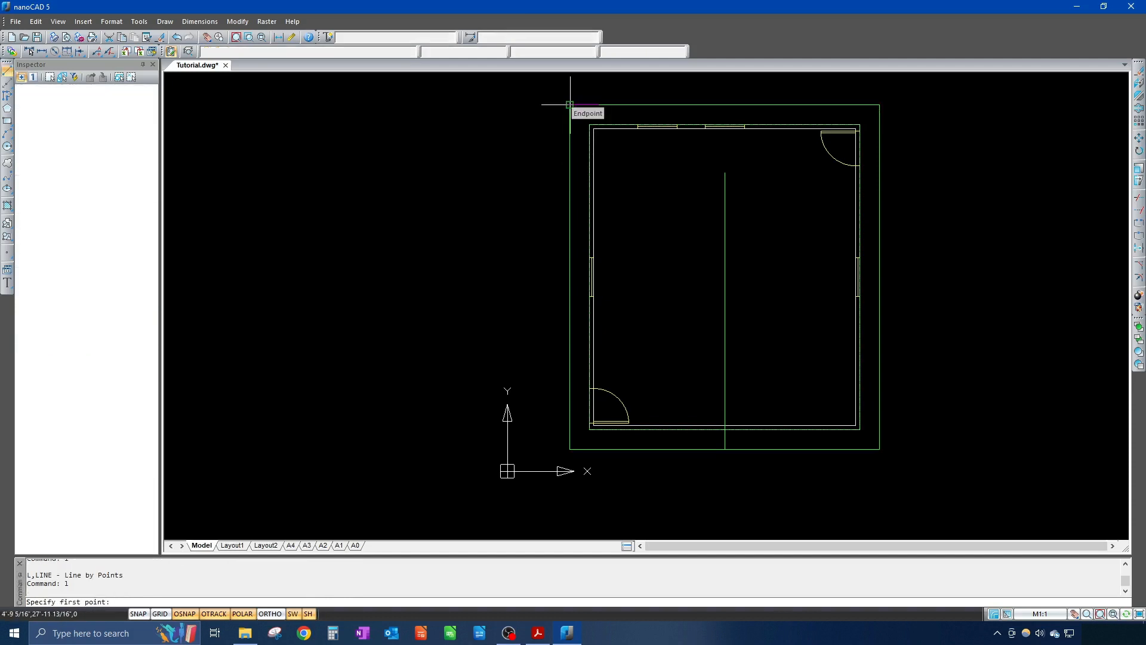
pyautogui.click(569, 105)
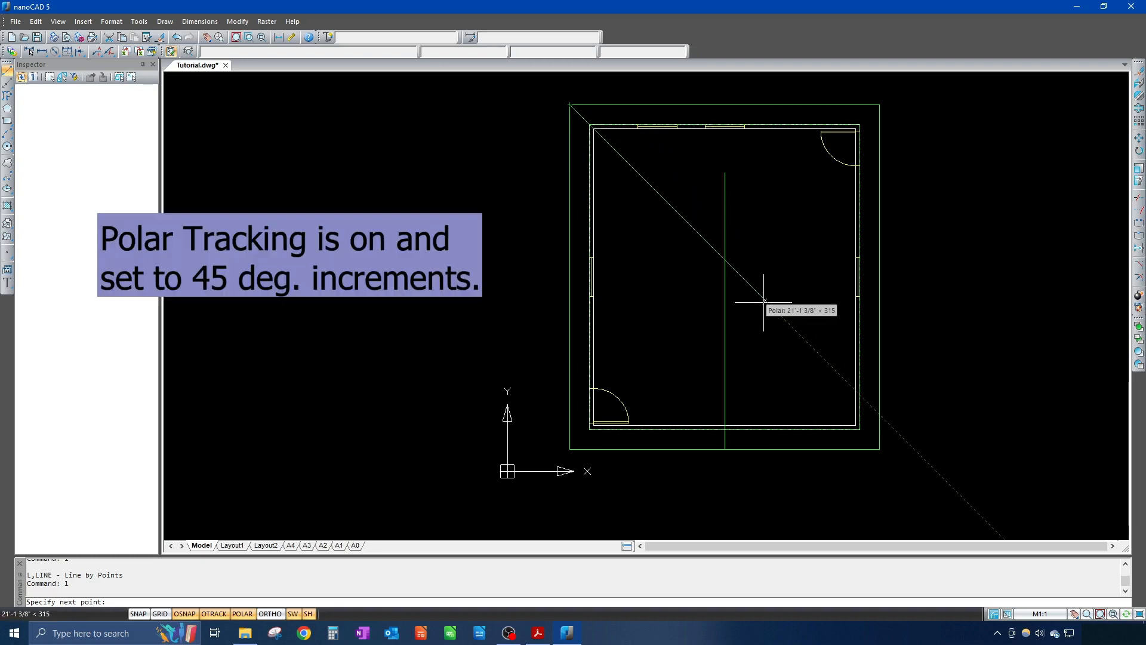
pyautogui.click(764, 300)
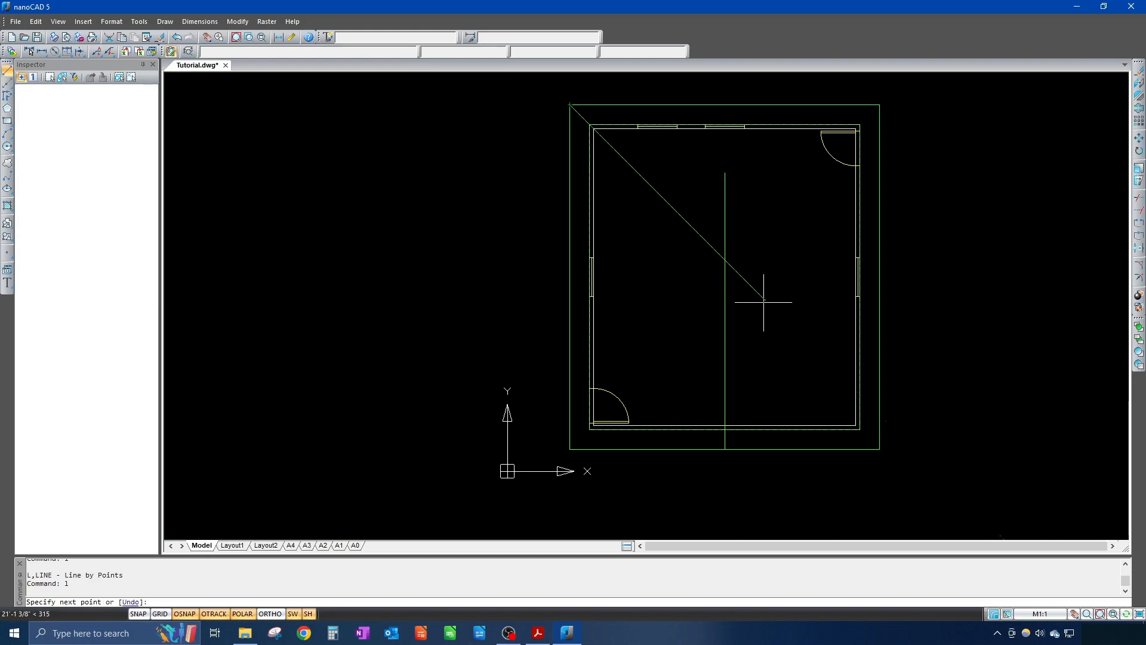
pyautogui.press('Return')
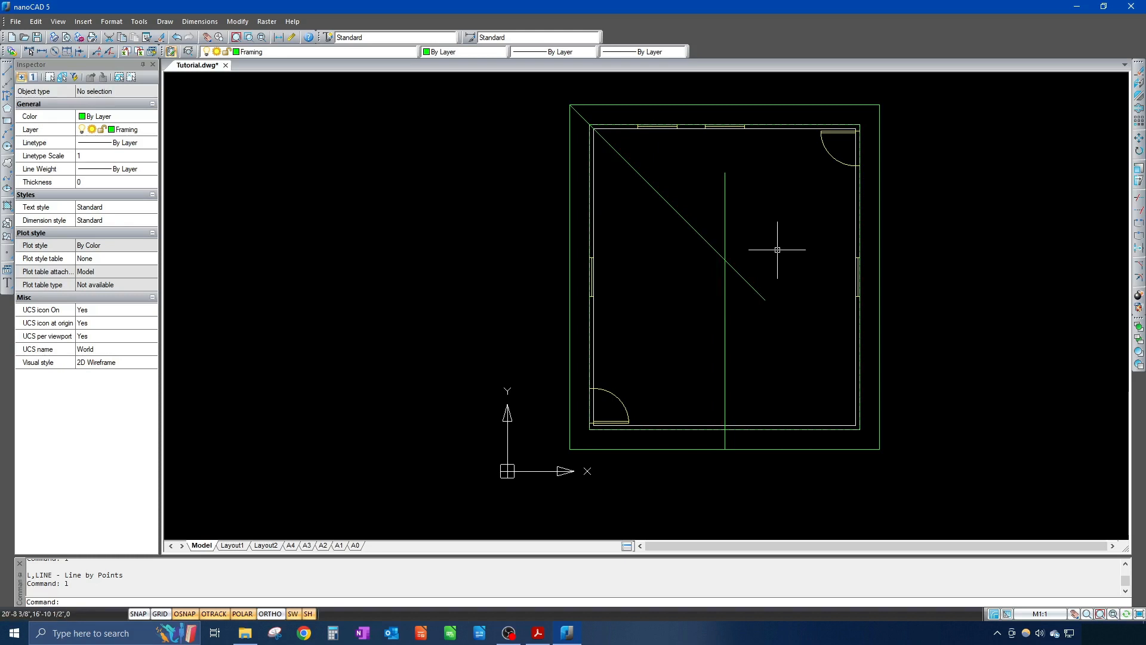
pyautogui.write('tr')
pyautogui.press('Return')
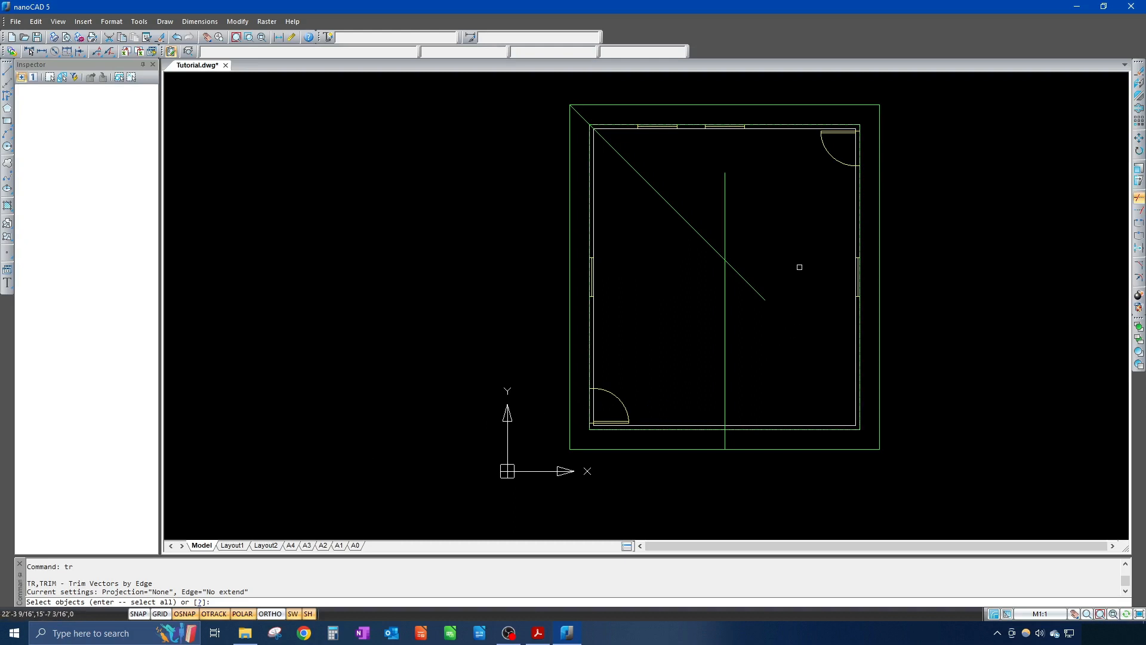
# Step: Trim the vertical ridge line above the diagonal, using all lines as cutting edges
pyautogui.press('Return')
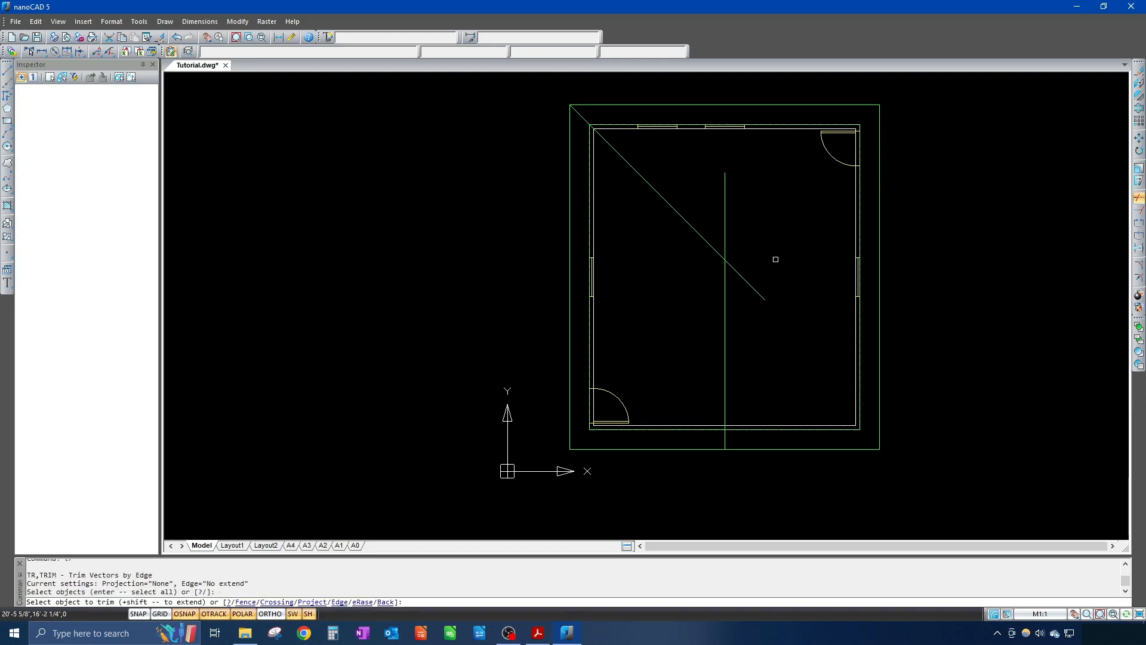
pyautogui.click(722, 222)
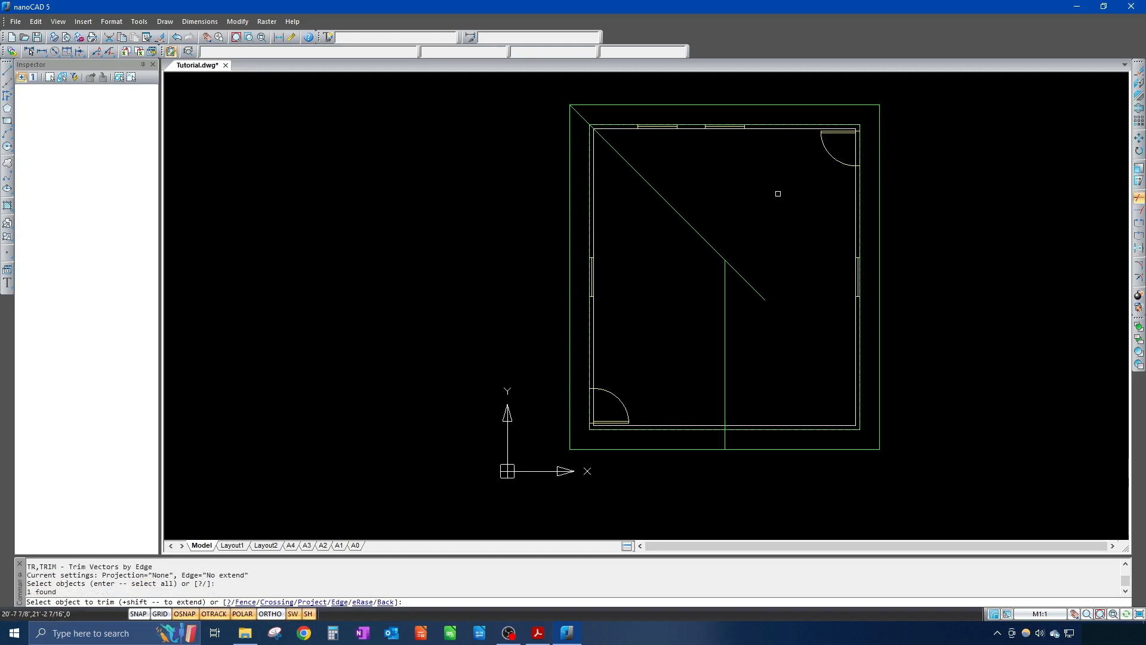
pyautogui.press('Escape')
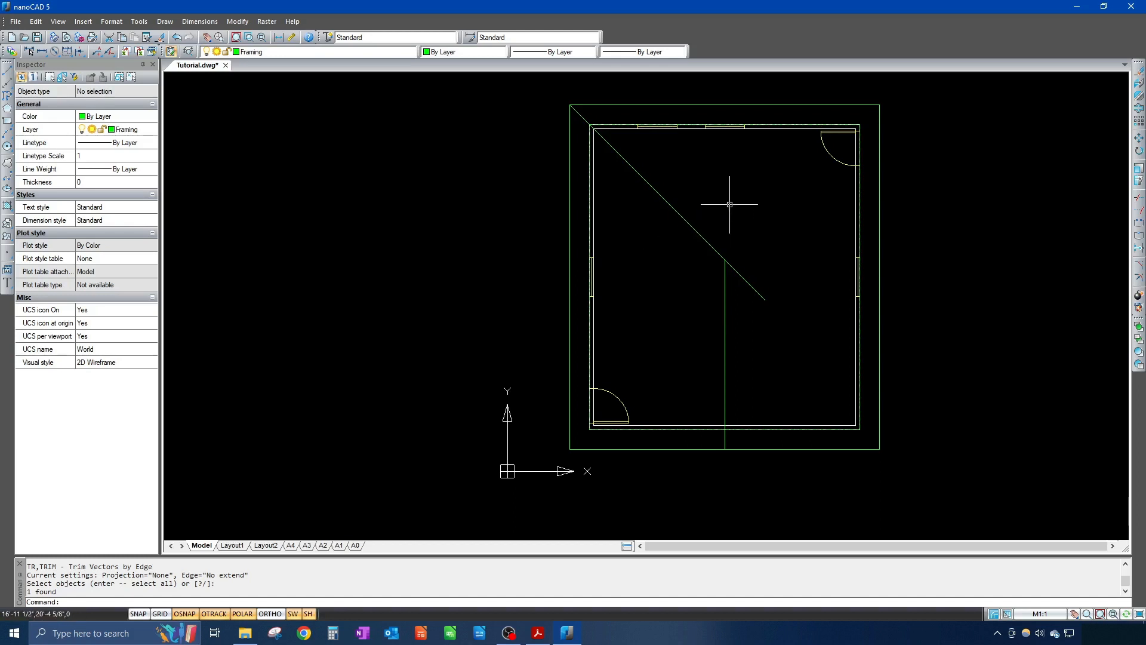
# Step: Fillet the vertical ridge line and diagonal hip line at radius 0, then check the hip line
pyautogui.write('f')
pyautogui.press('Return')
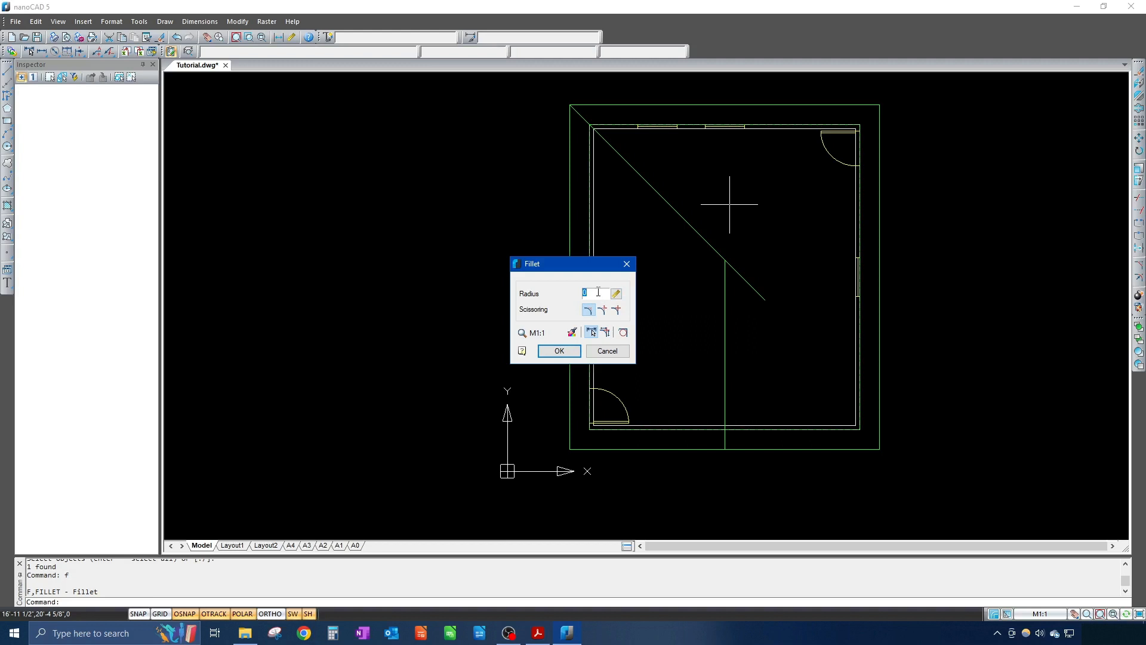
pyautogui.press('Return')
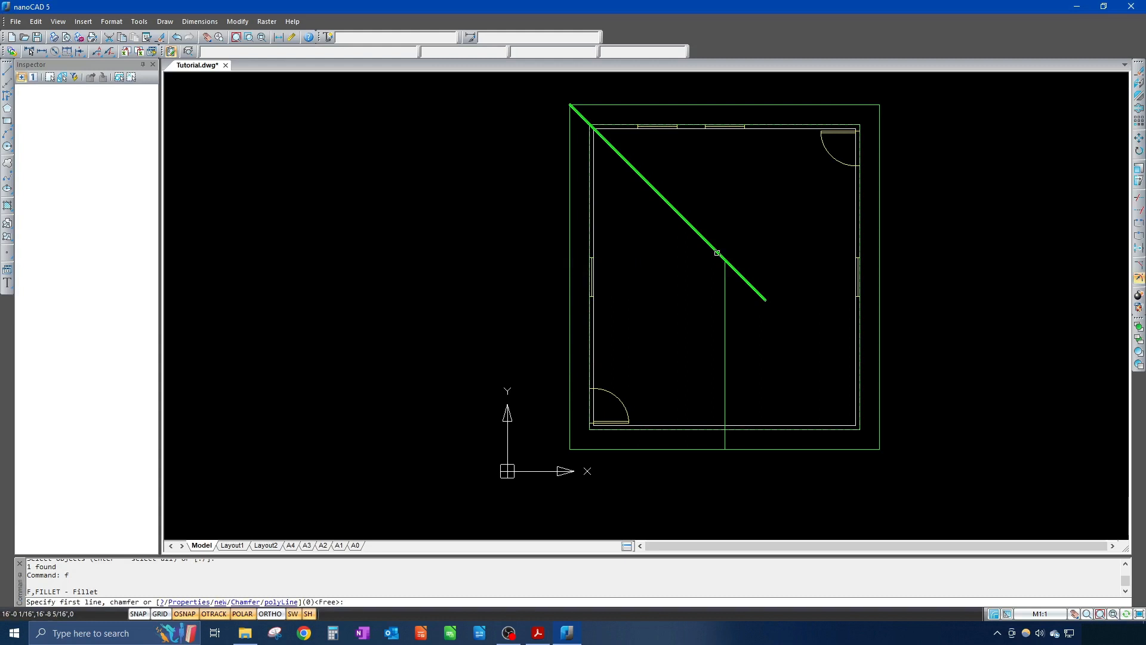
pyautogui.click(725, 292)
pyautogui.click(713, 250)
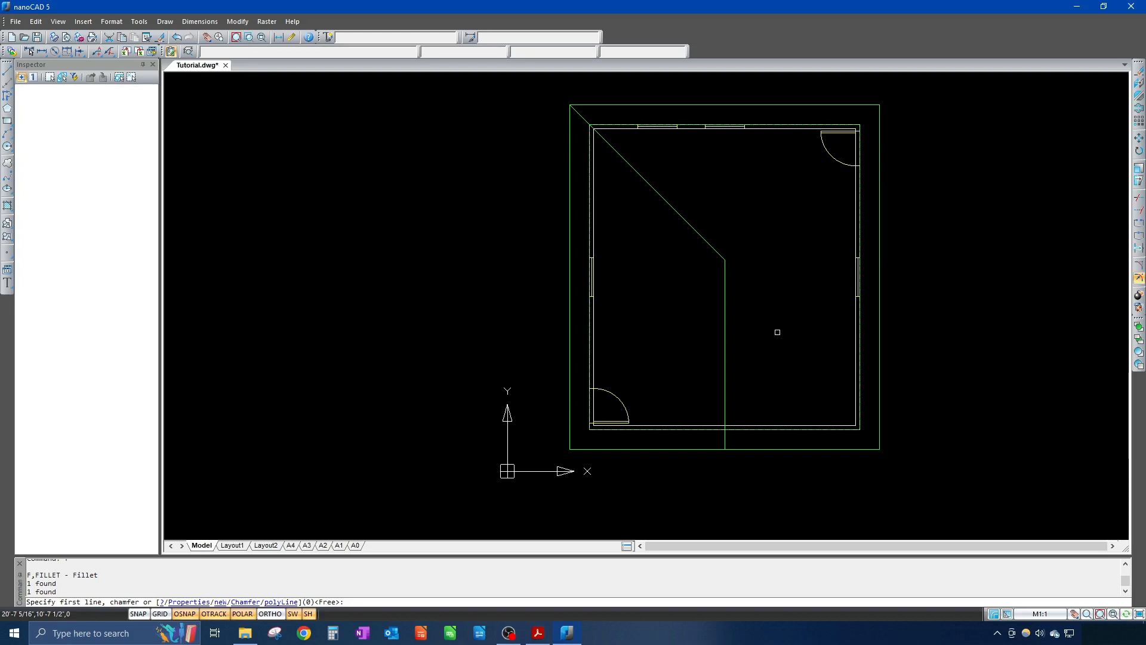
pyautogui.press('Escape')
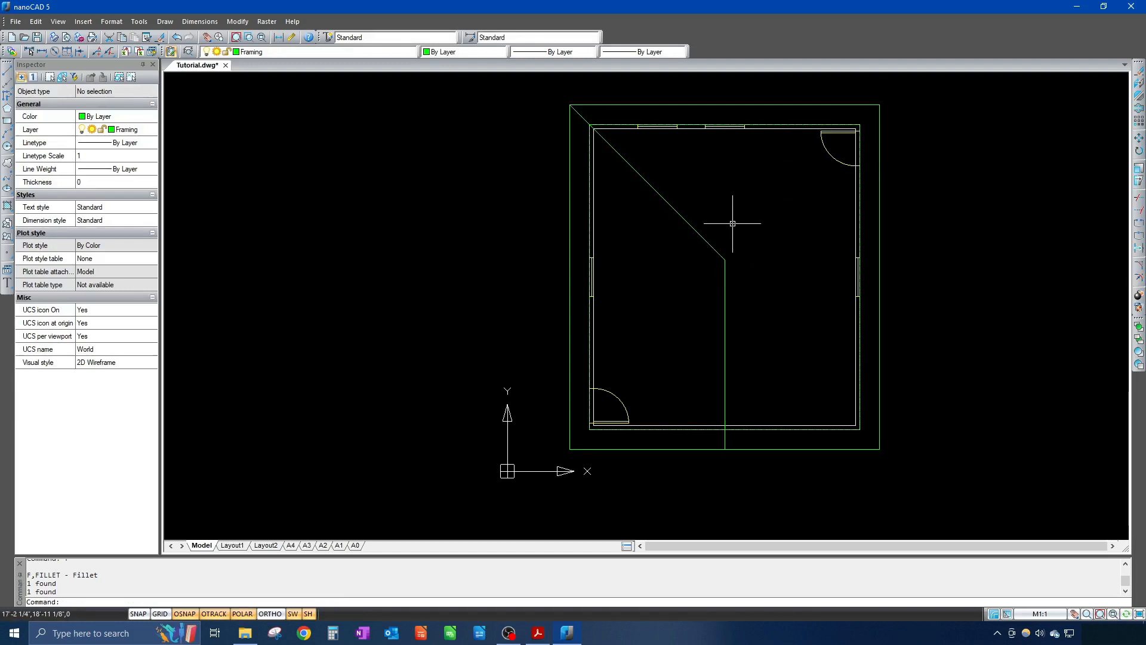
pyautogui.click(711, 244)
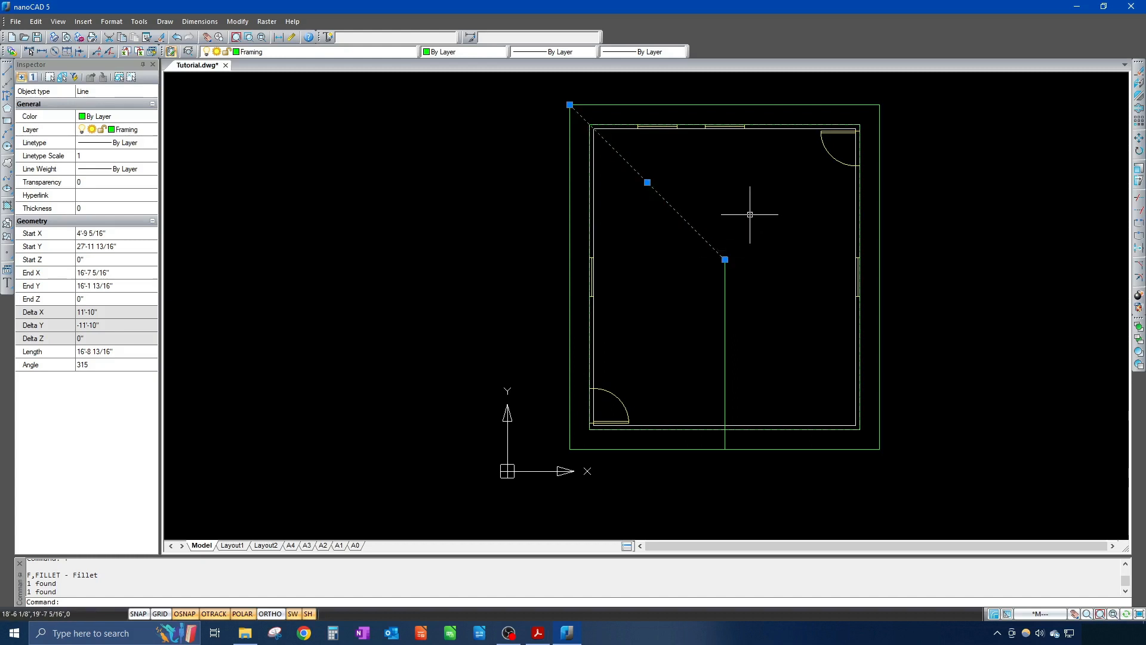
pyautogui.press('Escape')
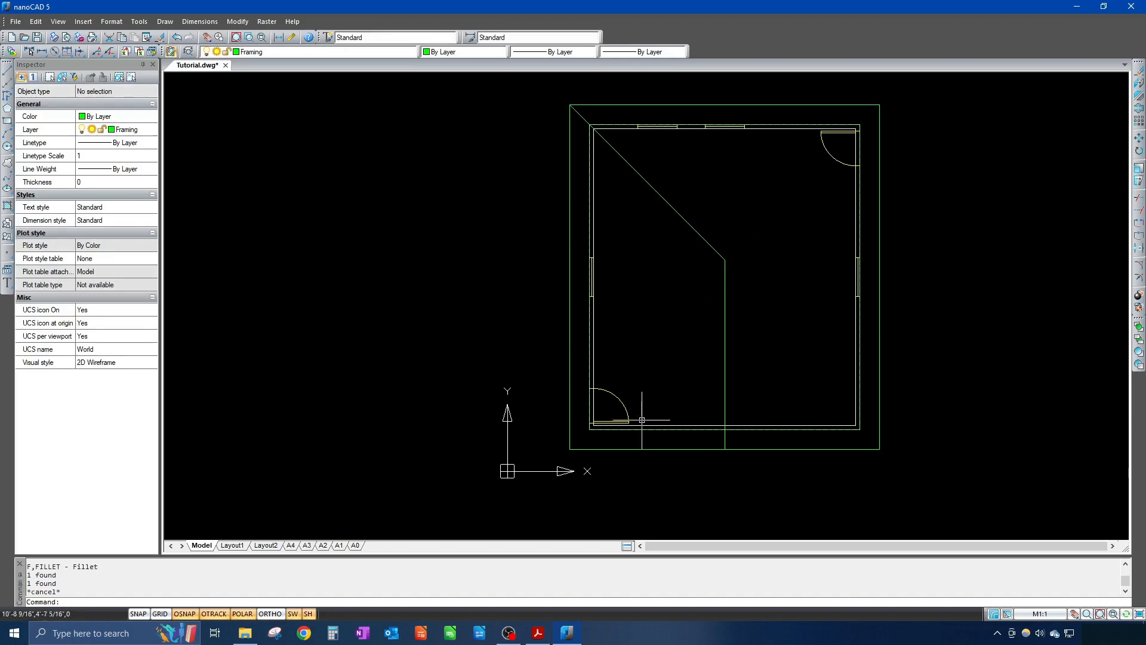
pyautogui.moveTo(539, 638)
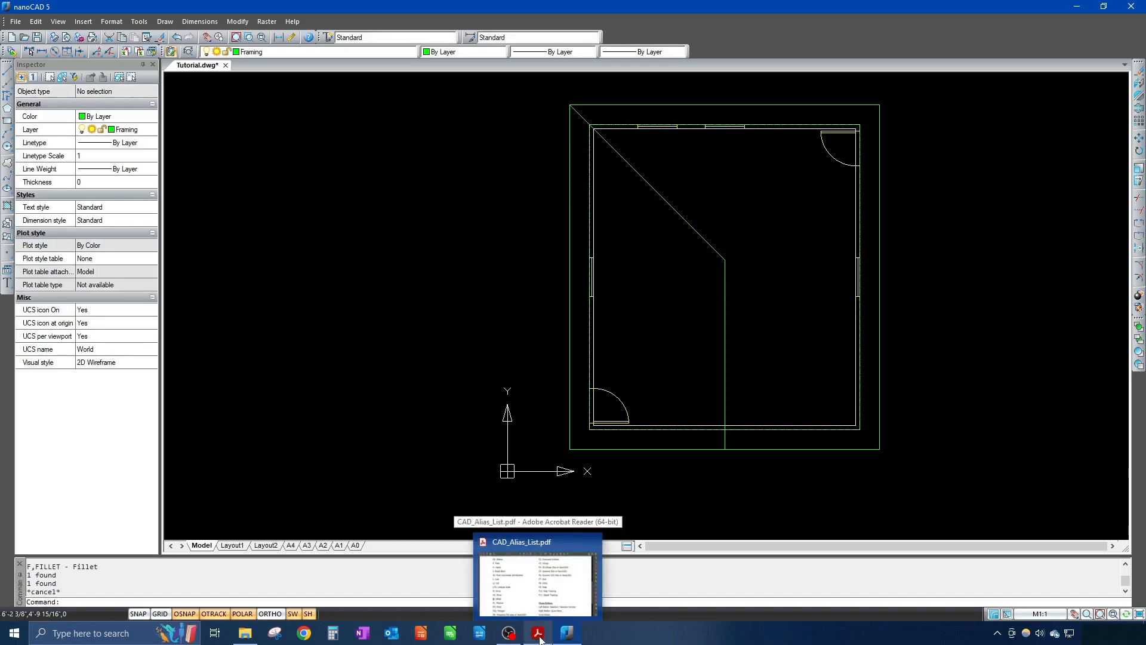
pyautogui.click(539, 638)
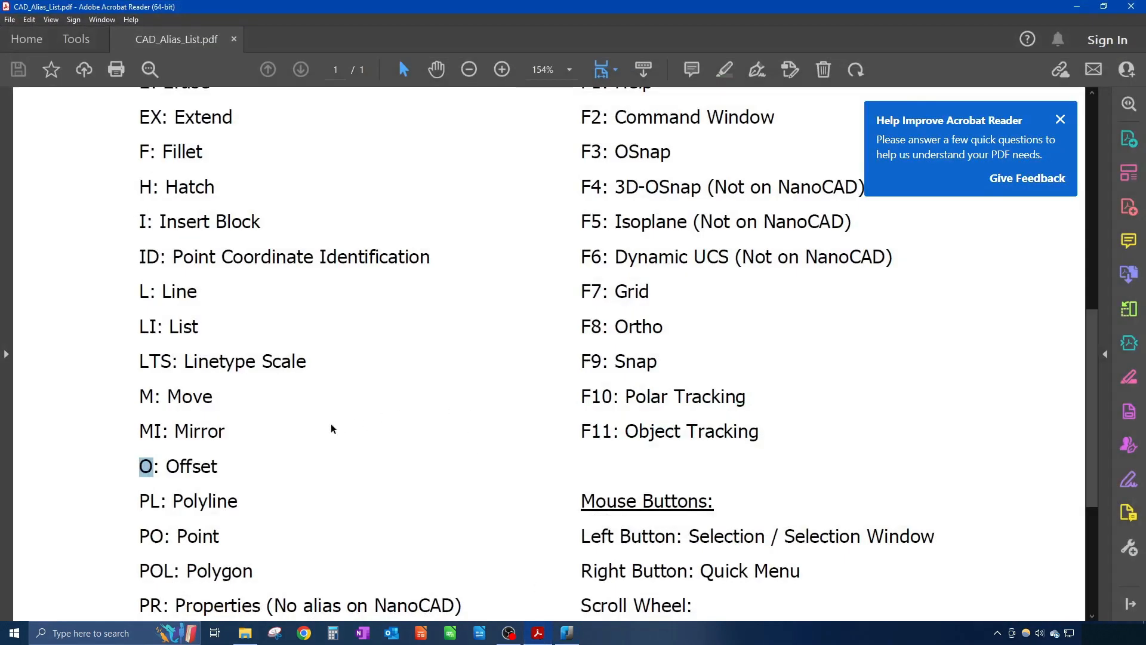
pyautogui.moveTo(139, 431); pyautogui.dragTo(162, 431)
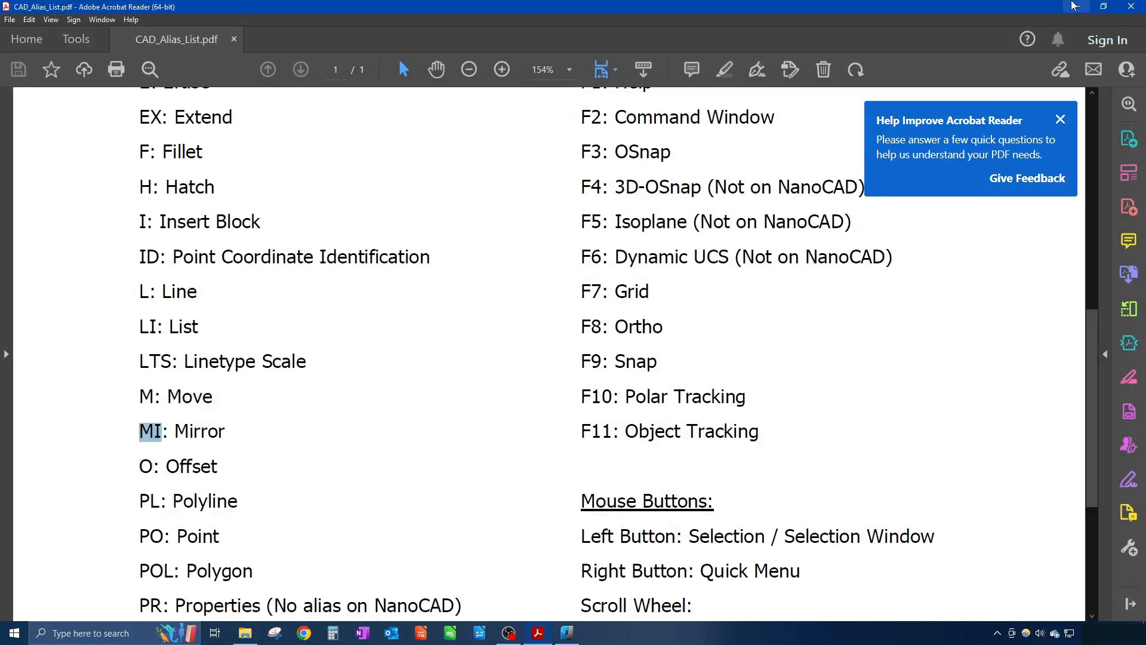
pyautogui.click(1076, 7)
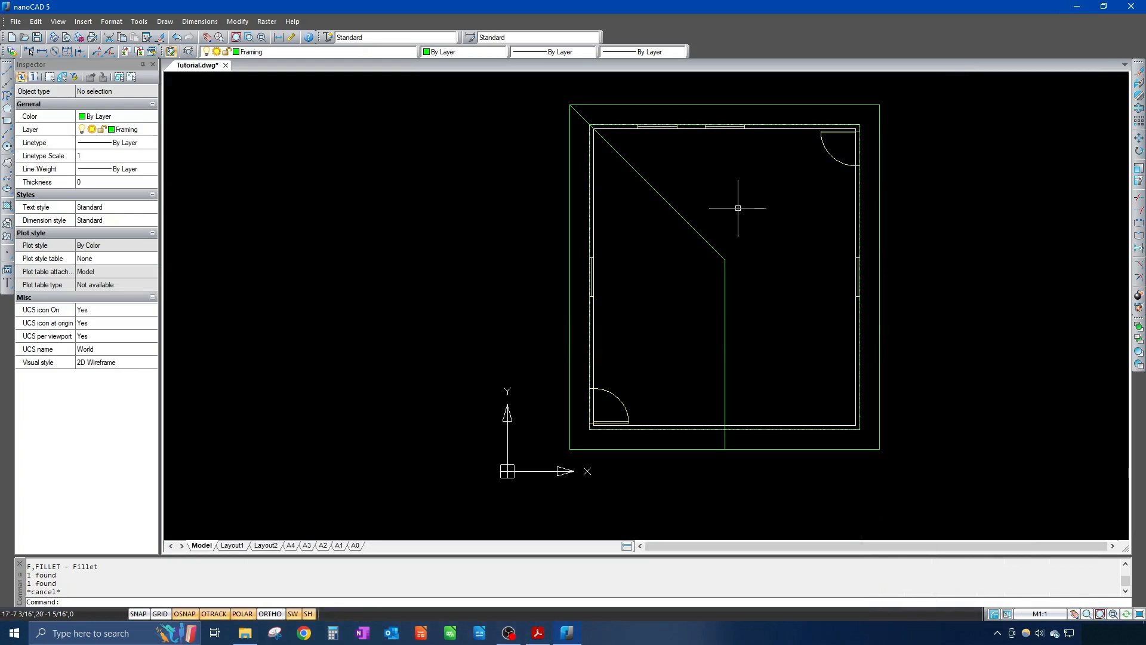
# Step: Mirror the hip line about the ridge line's two endpoints, keeping the original
pyautogui.write('mi')
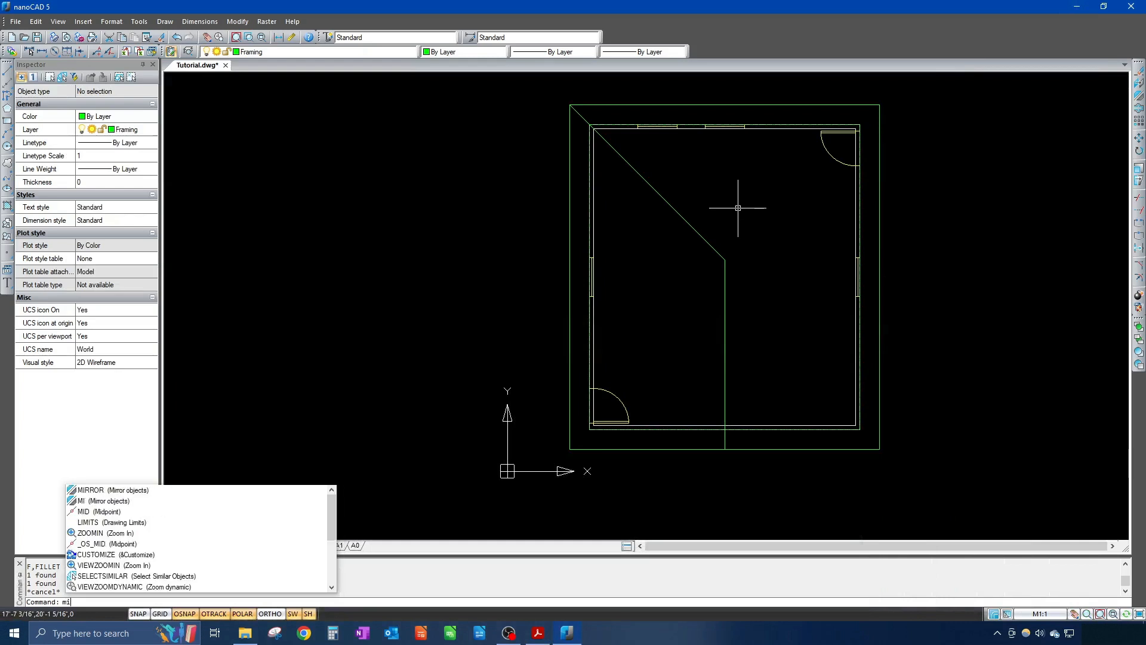
pyautogui.press('Return')
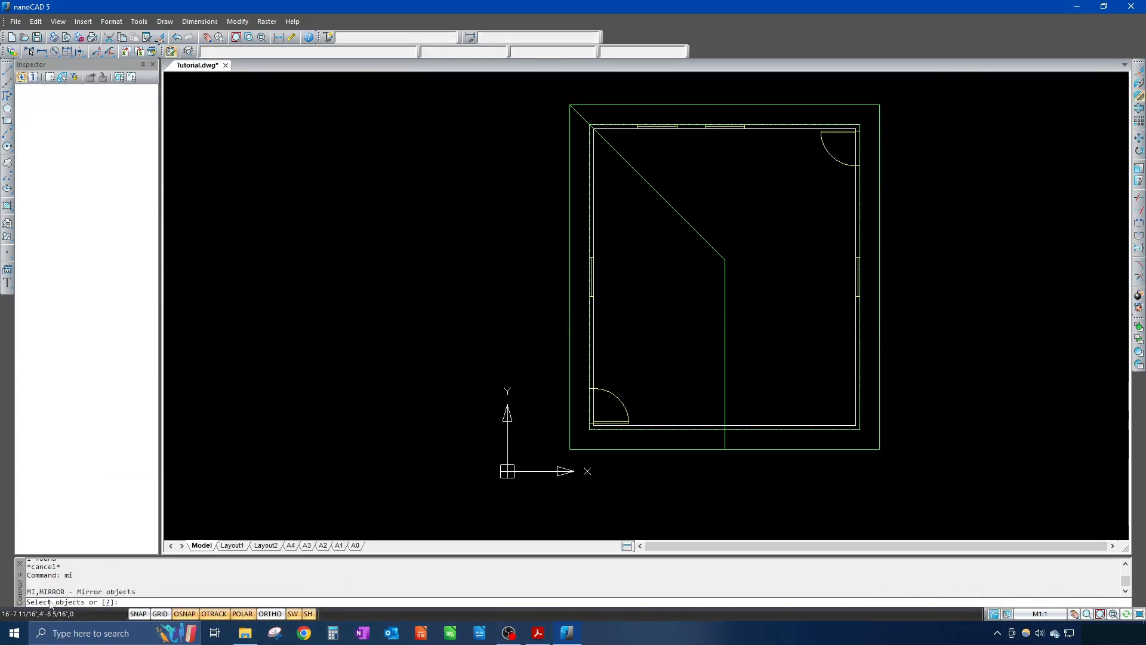
pyautogui.click(675, 209)
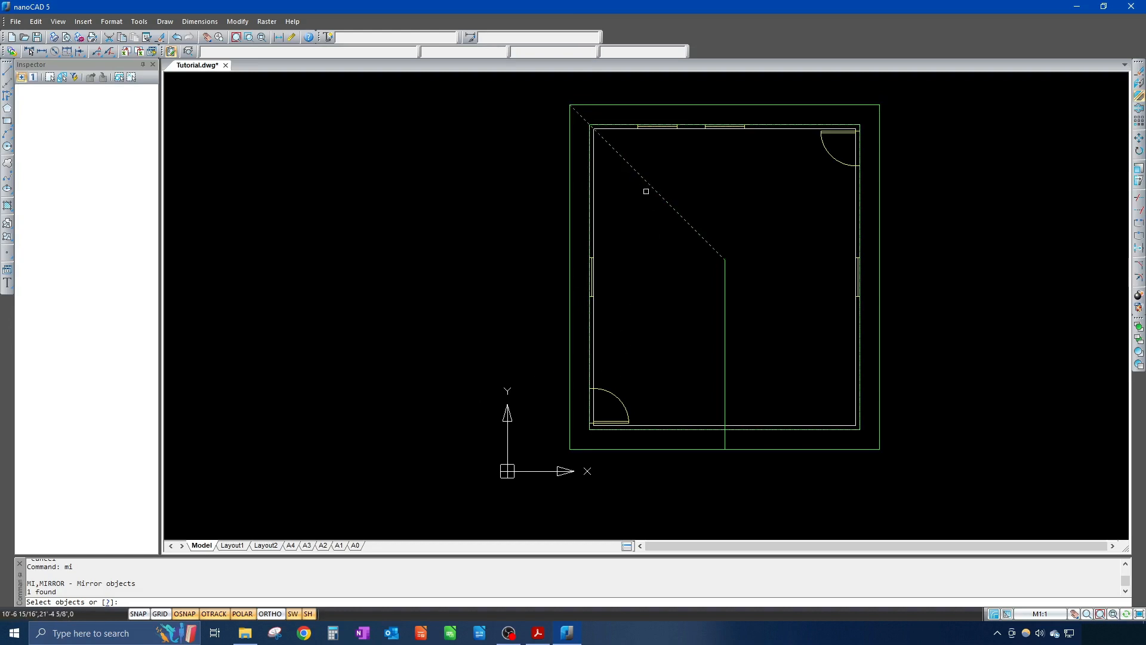
pyautogui.press('Return')
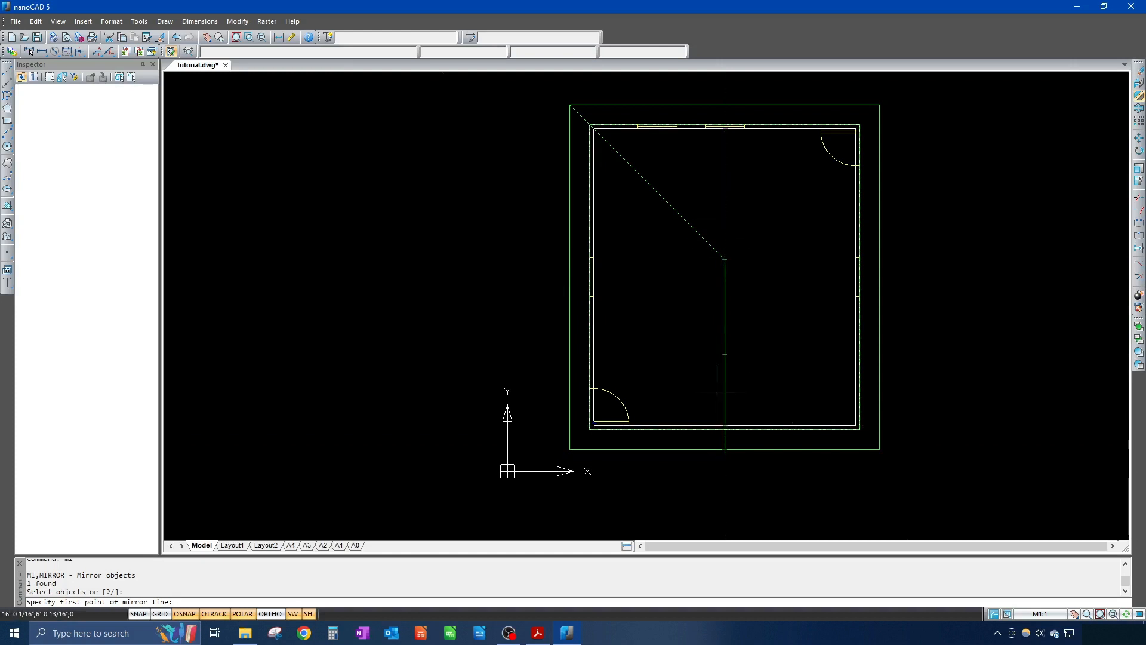
pyautogui.click(725, 449)
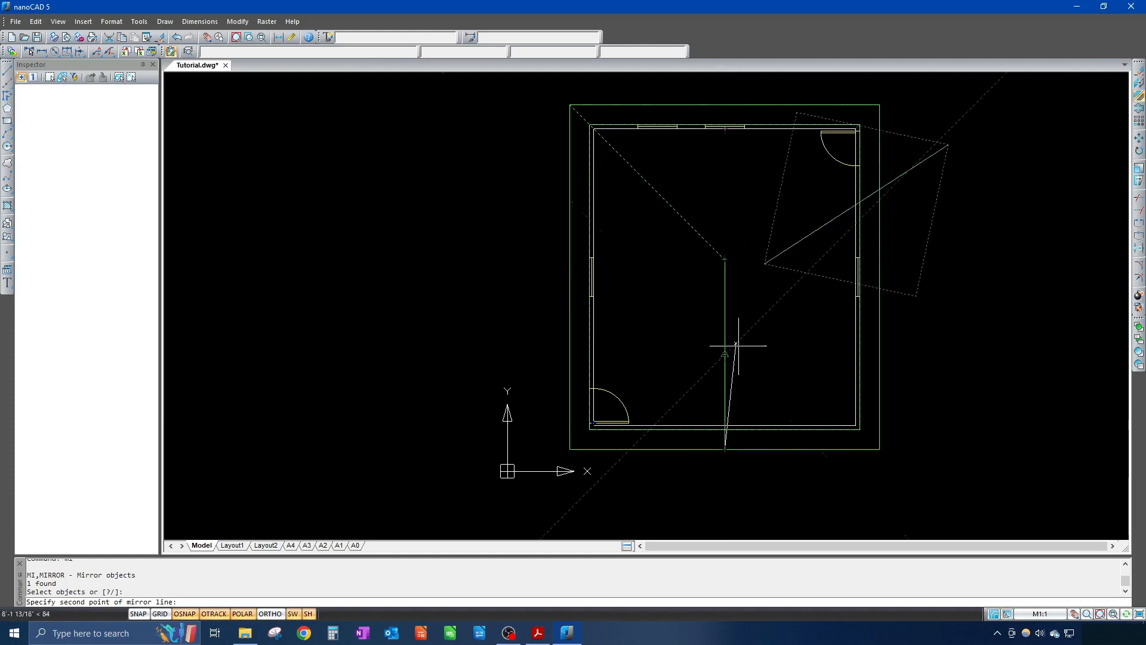
pyautogui.click(725, 259)
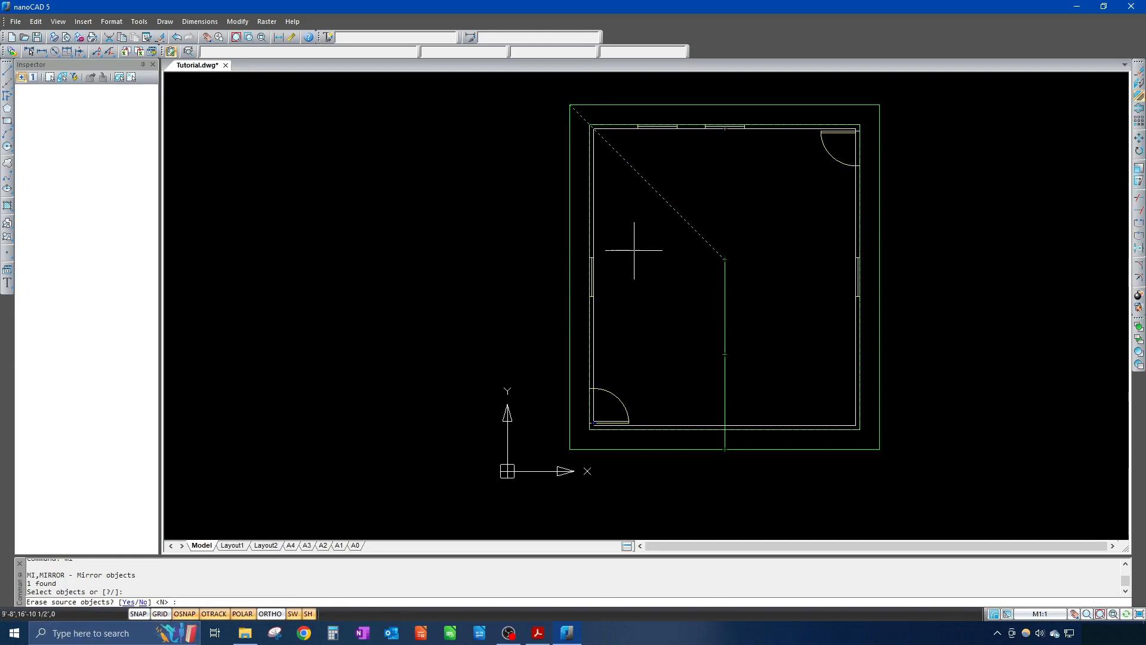
pyautogui.press('Return')
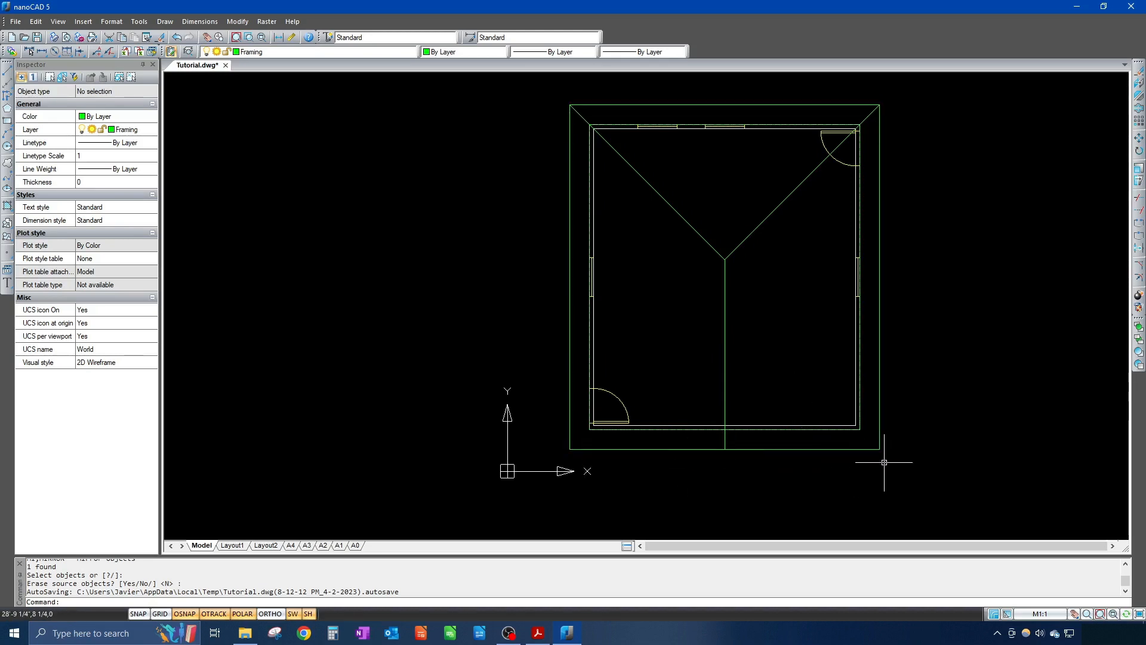
pyautogui.write('l')
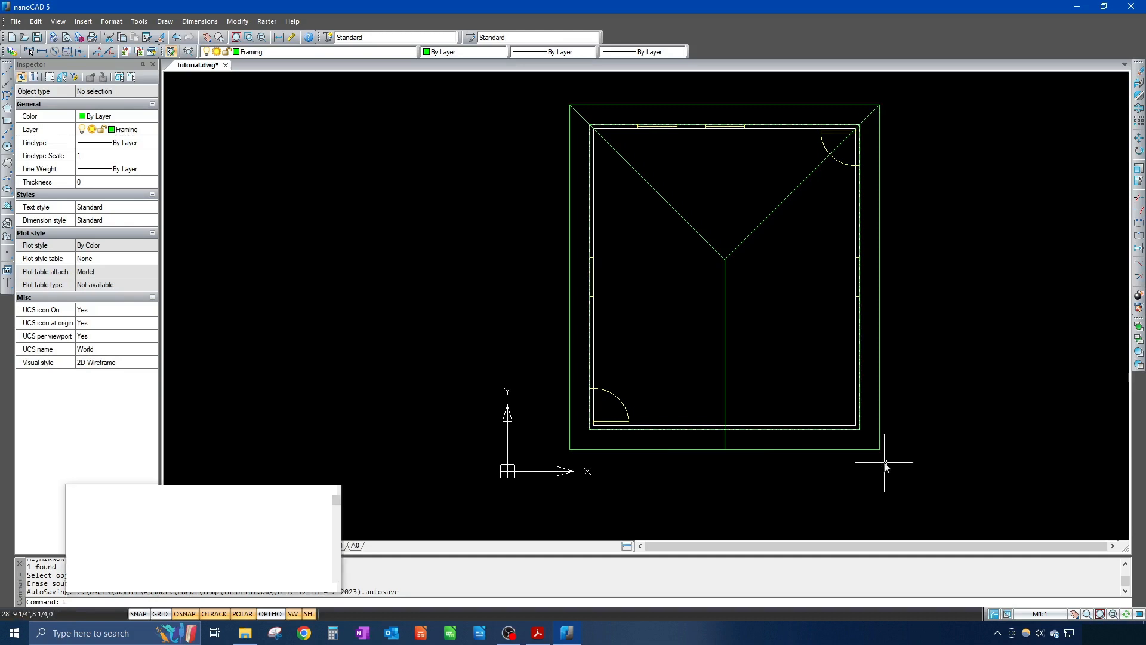
pyautogui.press('Return')
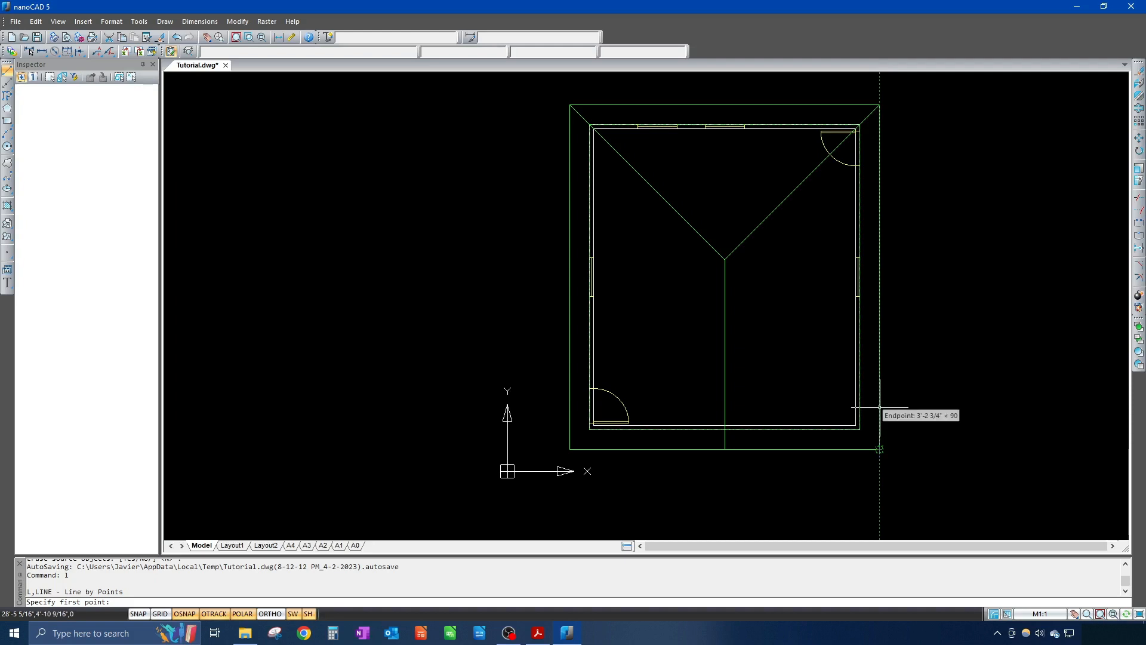
pyautogui.write('24')
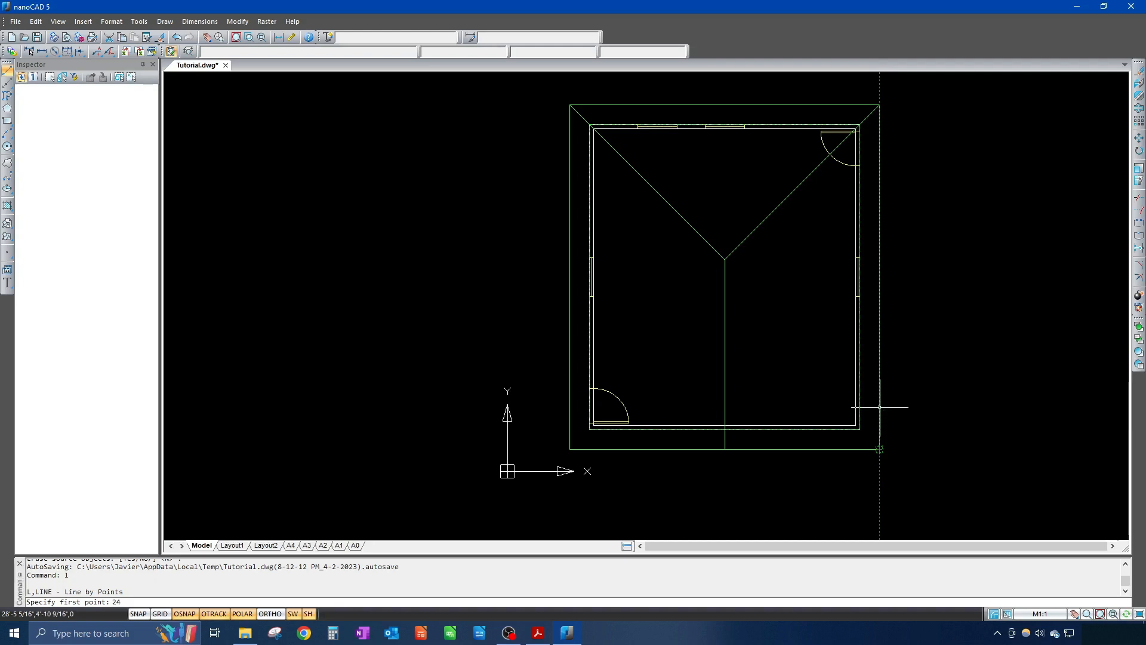
pyautogui.press('Return')
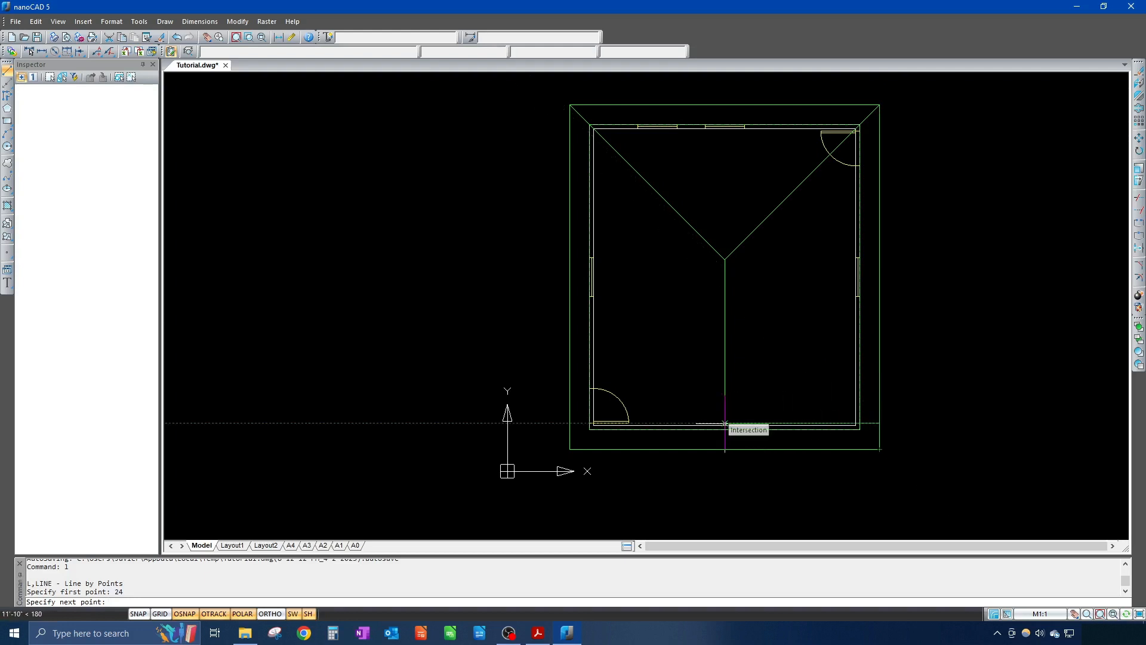
pyautogui.scroll(-2, 725, 424)
pyautogui.scroll(5, 725, 424)
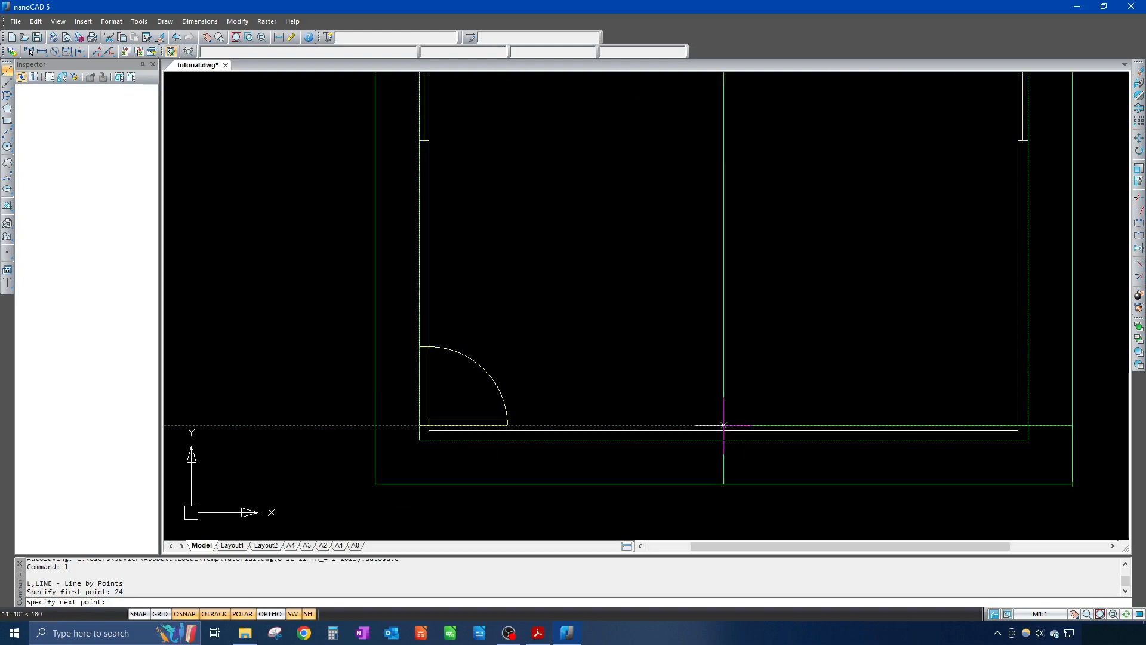
pyautogui.press('Escape')
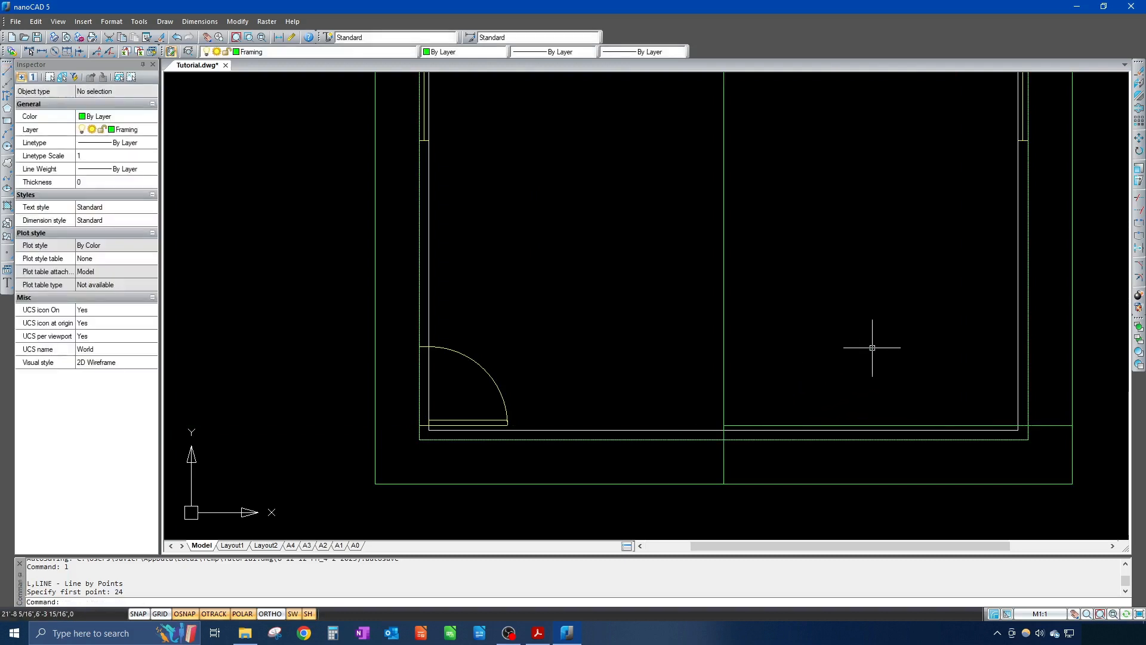
pyautogui.scroll(-3, 824, 401)
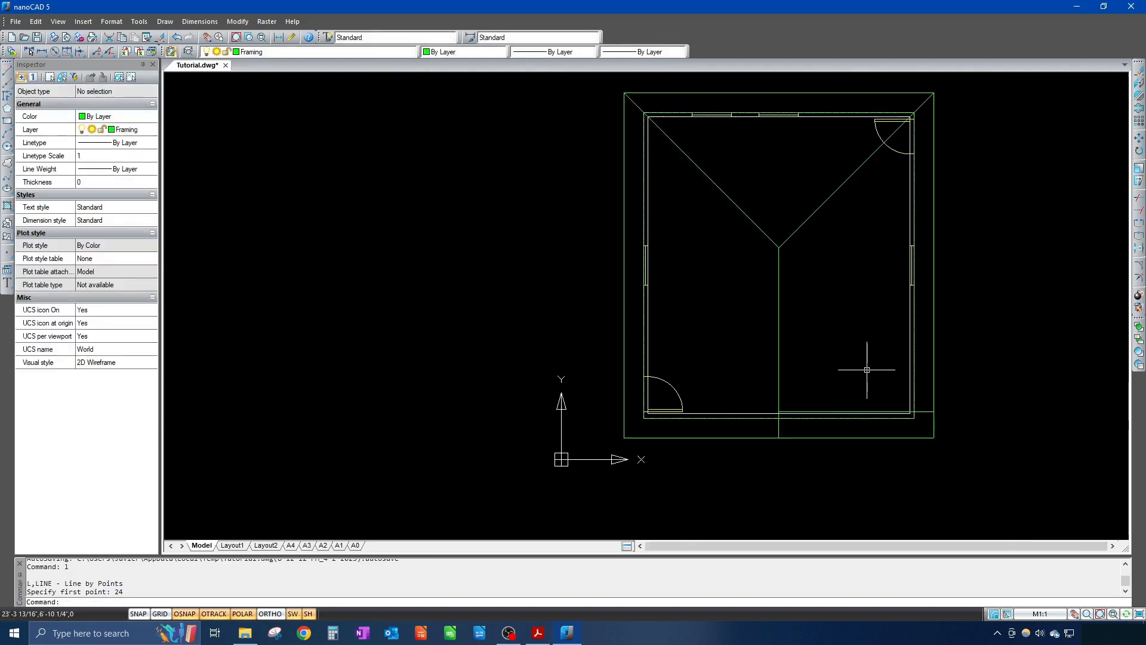
pyautogui.write('o')
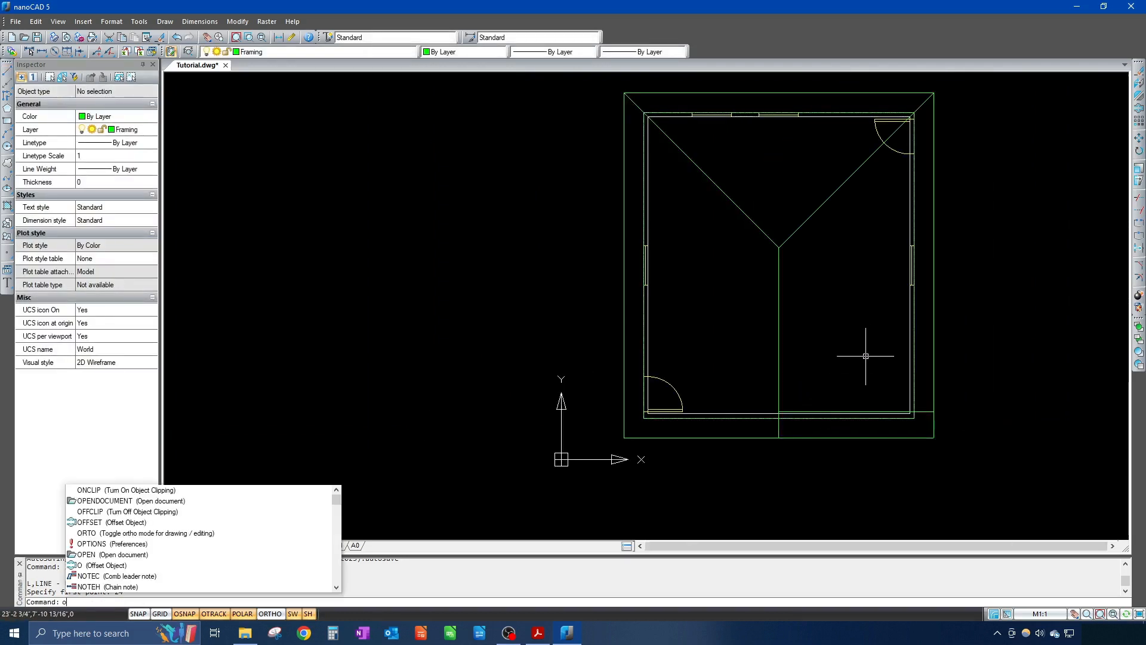
# Step: Offset the bottom right-side line upward at distance 24, repeating until rafters reach the top
pyautogui.press('Return')
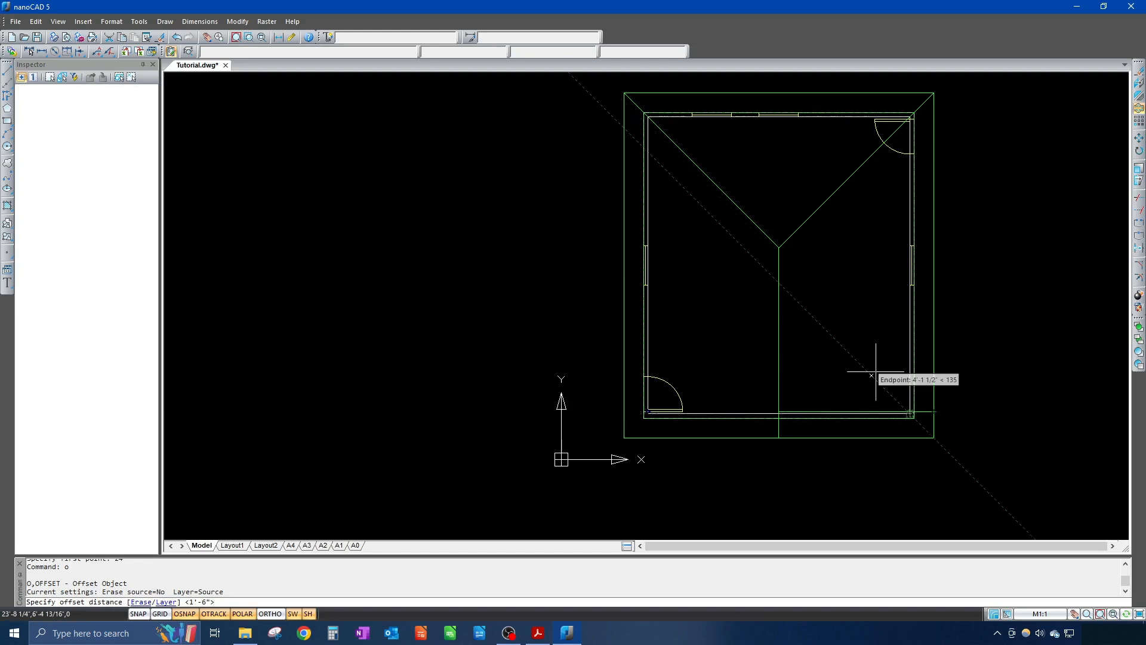
pyautogui.write('2')
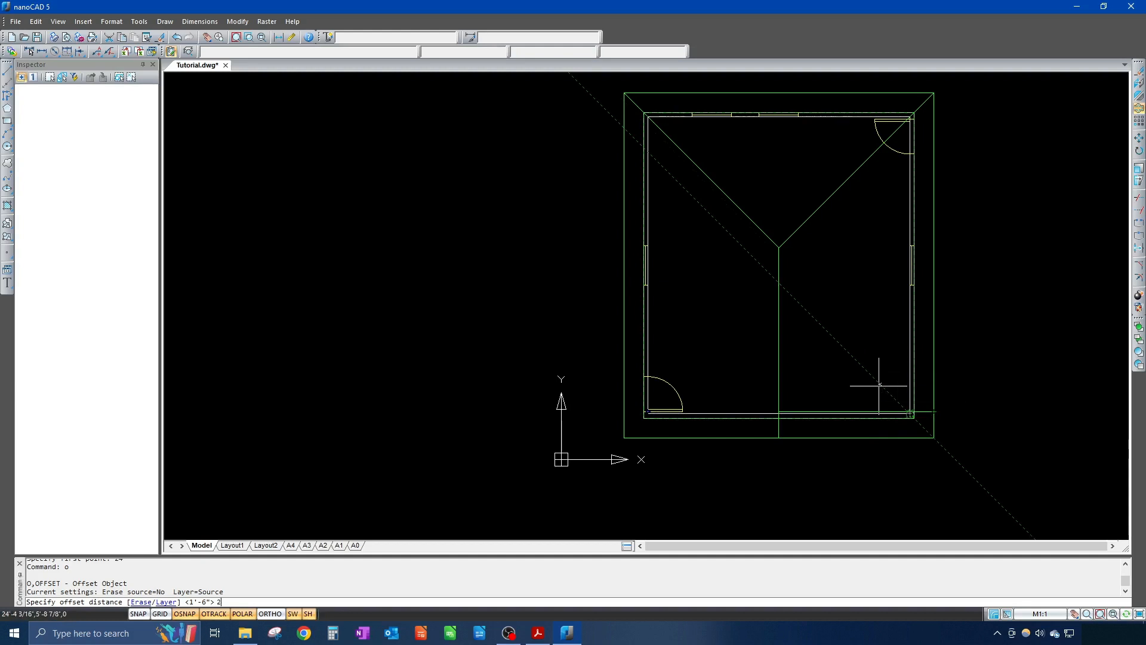
pyautogui.write('4')
pyautogui.press('Return')
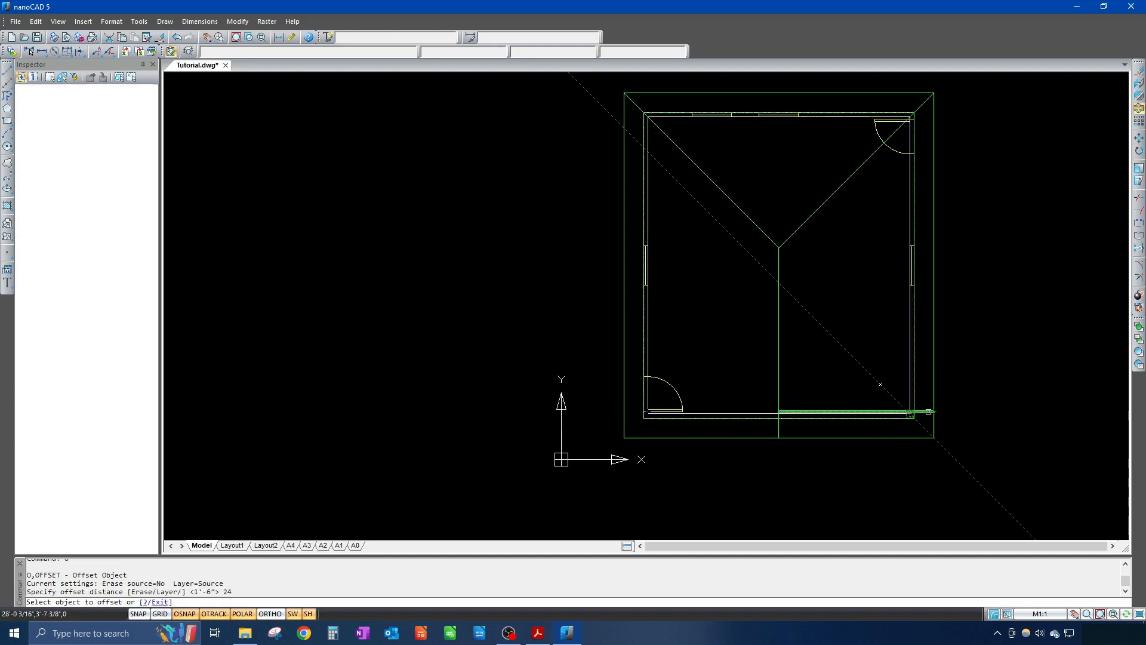
pyautogui.click(926, 411)
pyautogui.click(926, 378)
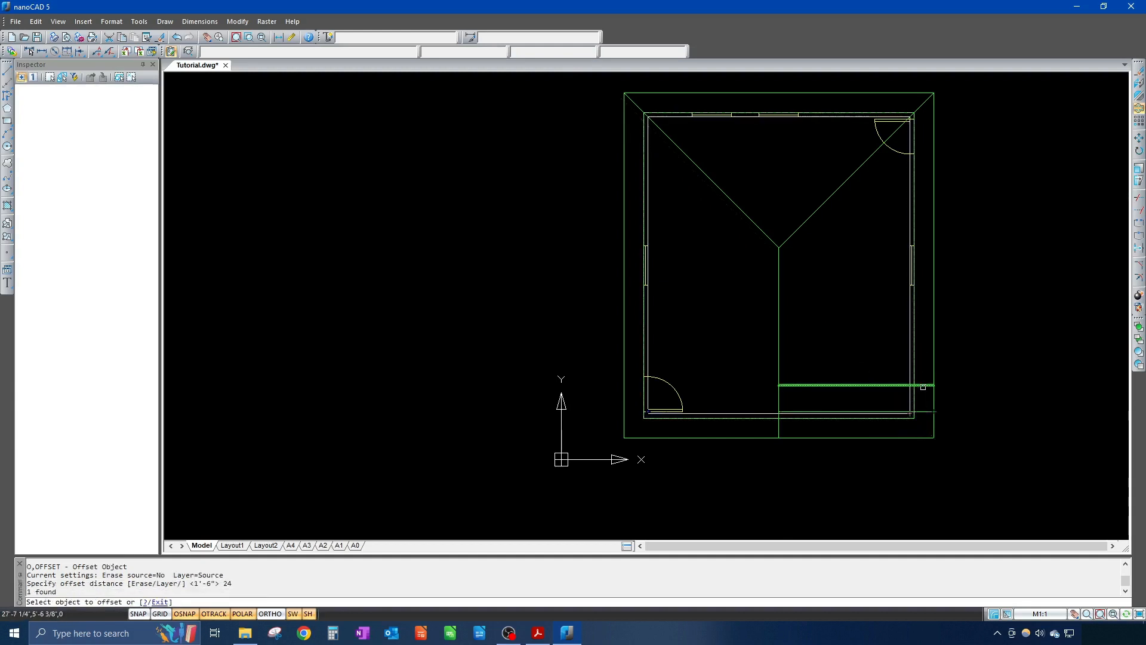
pyautogui.click(926, 386)
pyautogui.click(925, 361)
pyautogui.click(924, 358)
pyautogui.click(925, 329)
pyautogui.click(924, 333)
pyautogui.click(925, 313)
pyautogui.click(925, 306)
pyautogui.click(925, 285)
pyautogui.click(922, 280)
pyautogui.click(924, 258)
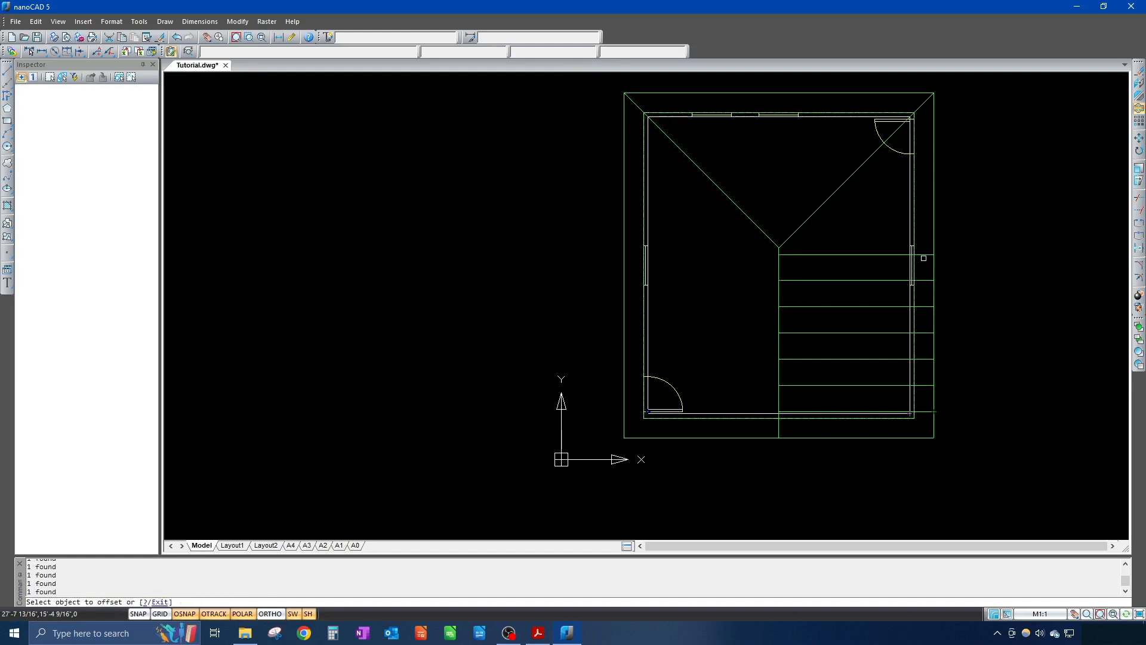
pyautogui.click(924, 255)
pyautogui.click(925, 234)
pyautogui.click(925, 228)
pyautogui.click(925, 209)
pyautogui.click(925, 202)
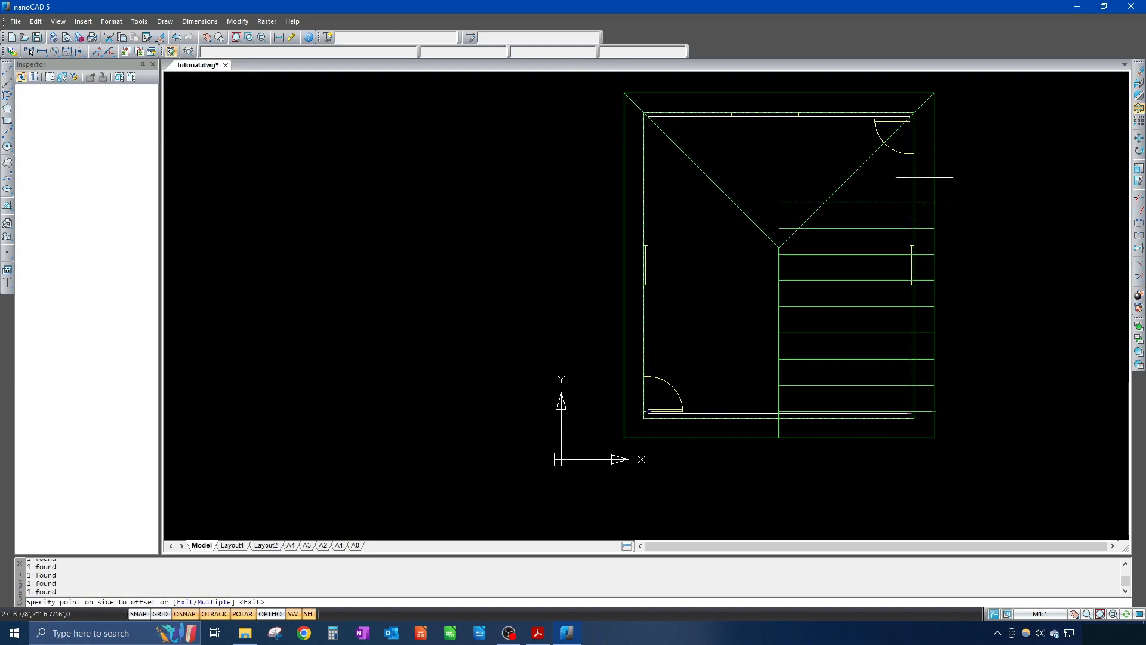
pyautogui.click(924, 177)
pyautogui.click(924, 176)
pyautogui.click(924, 148)
pyautogui.click(924, 149)
pyautogui.click(924, 126)
pyautogui.click(925, 123)
pyautogui.click(927, 116)
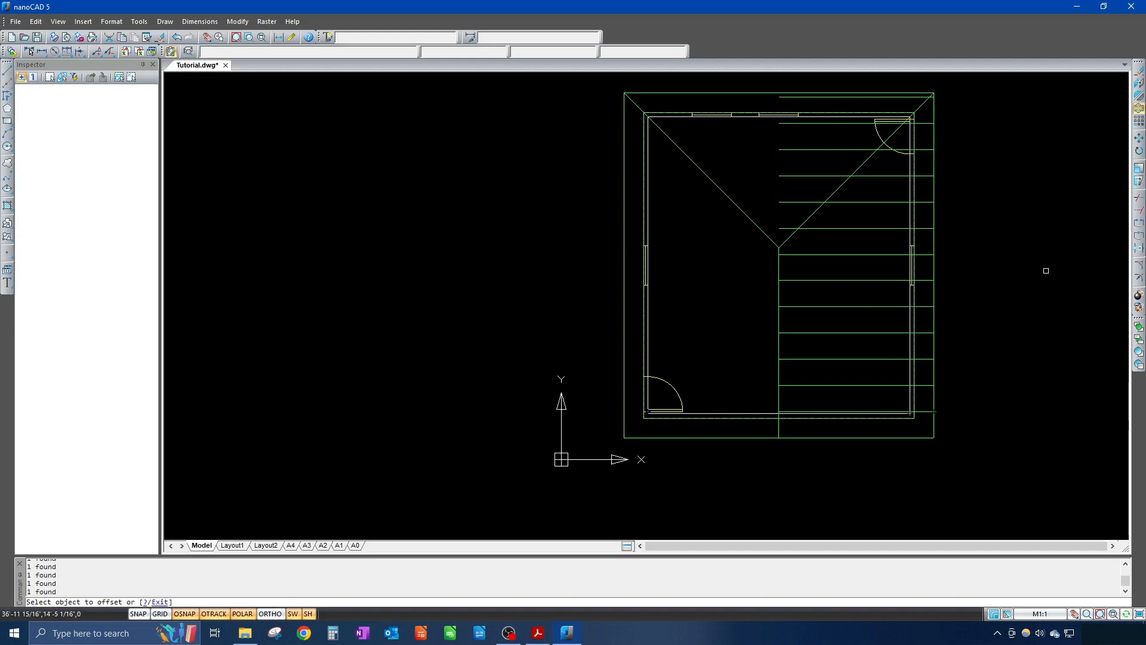
pyautogui.press('Escape')
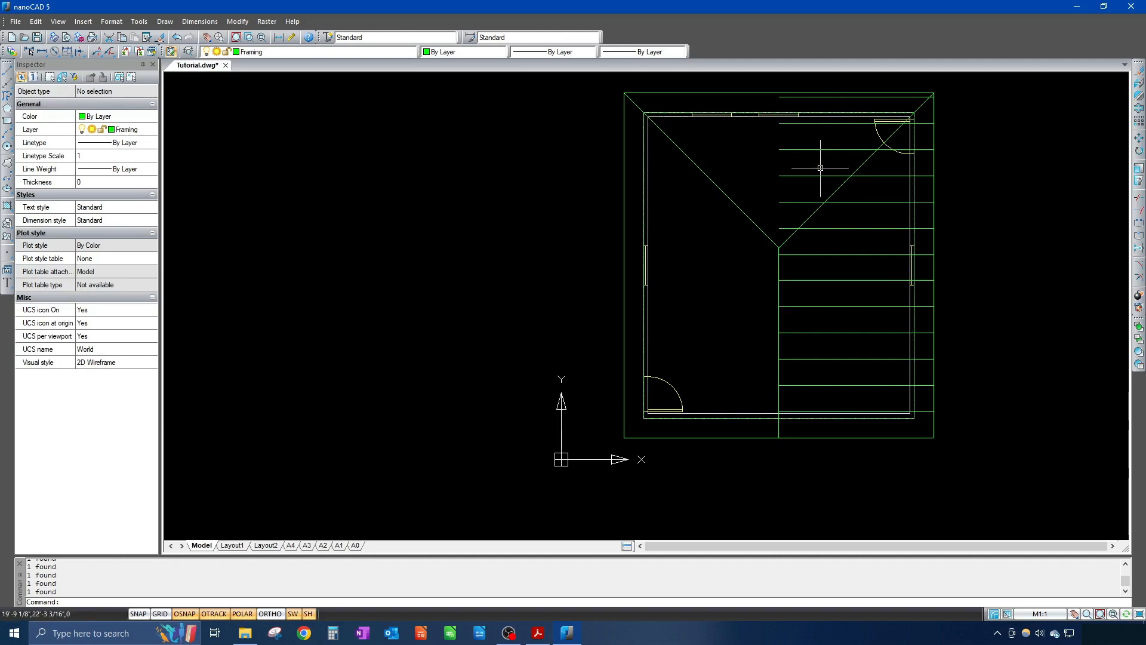
# Step: Trim the upper right rafters back to the right hip line used as cutting edge
pyautogui.write('tr')
pyautogui.press('Return')
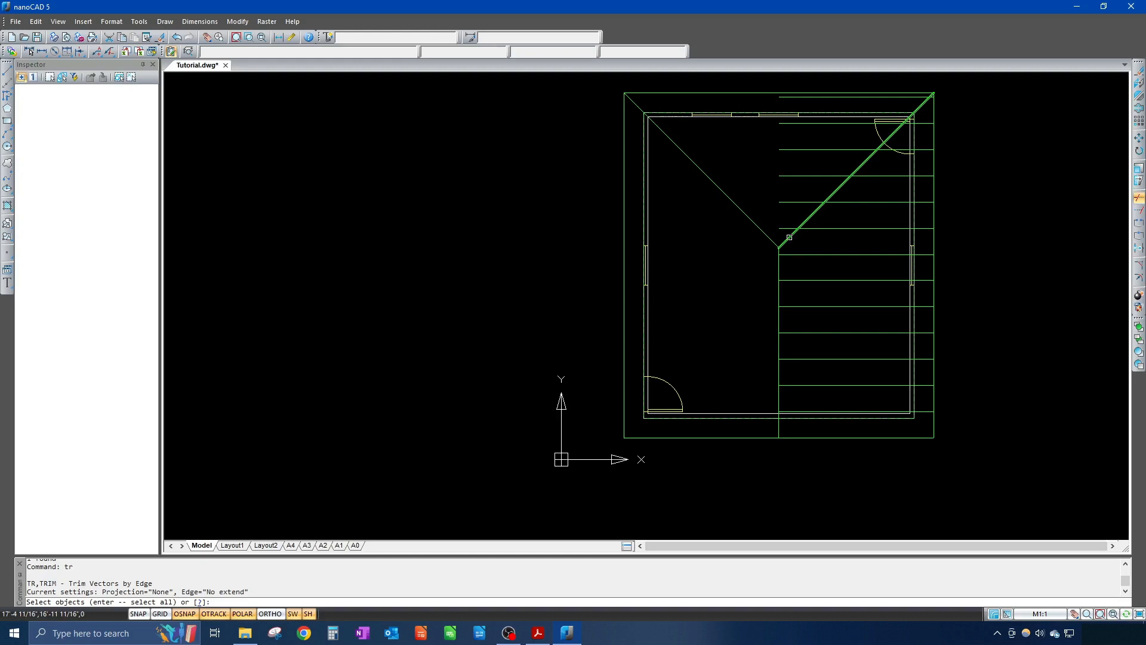
pyautogui.click(790, 237)
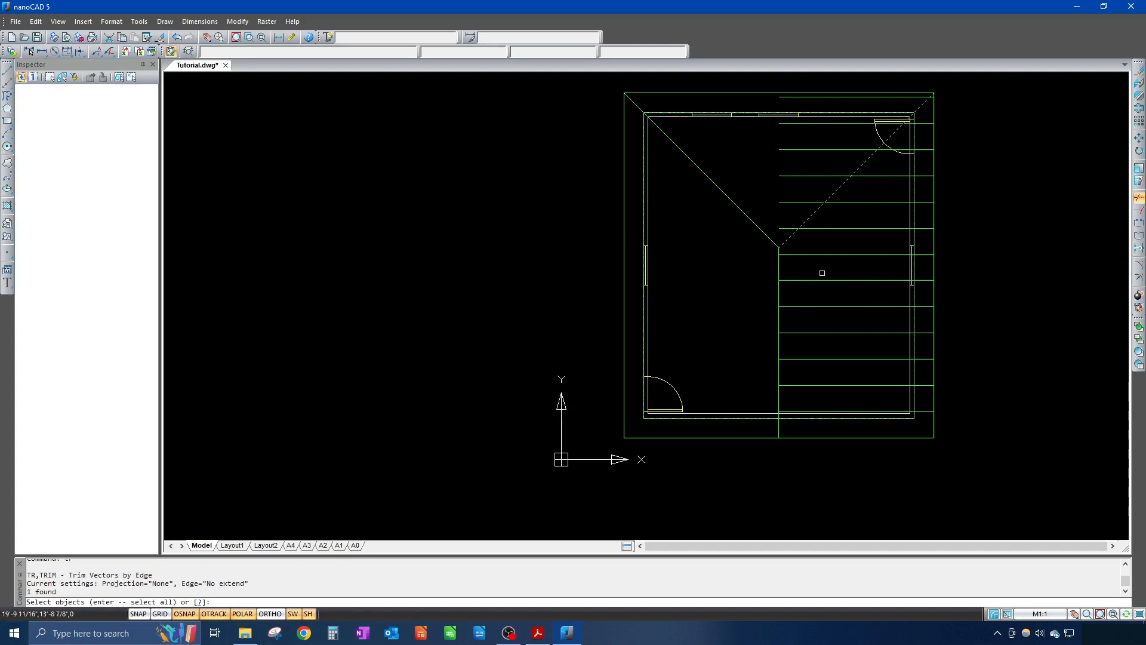
pyautogui.press('Return')
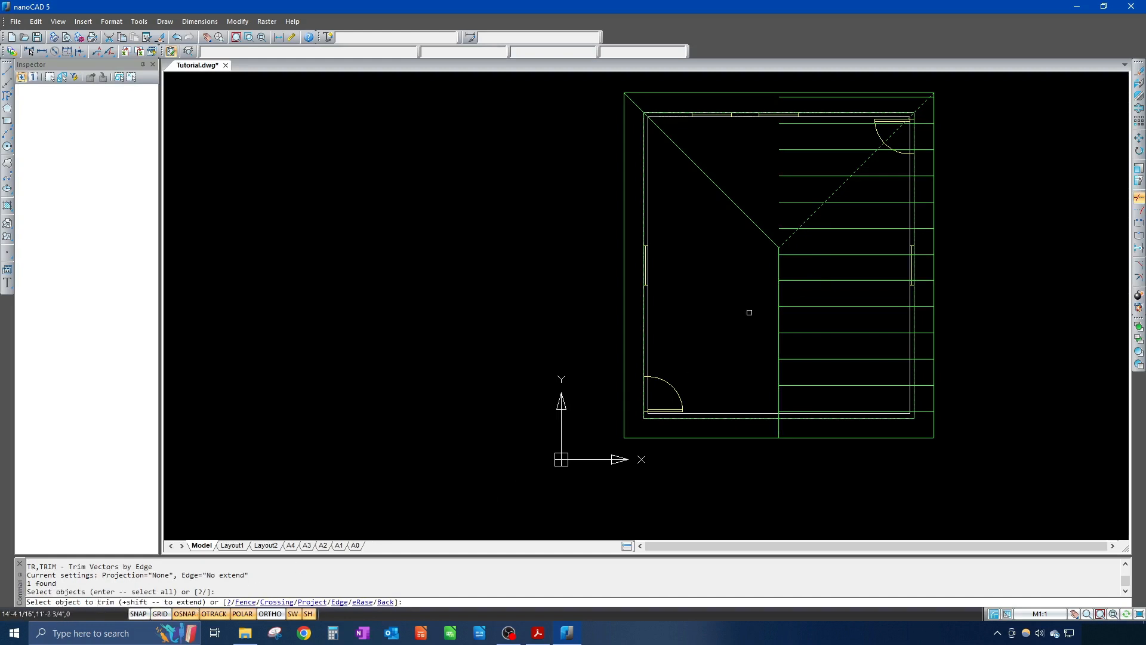
pyautogui.click(789, 228)
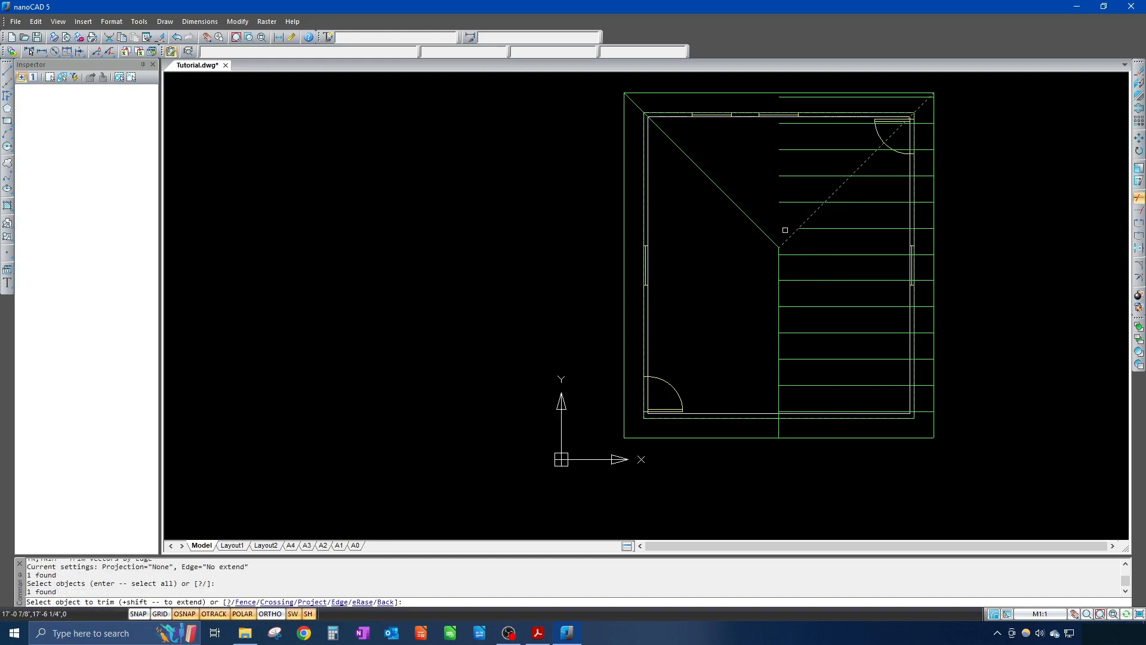
pyautogui.click(795, 201)
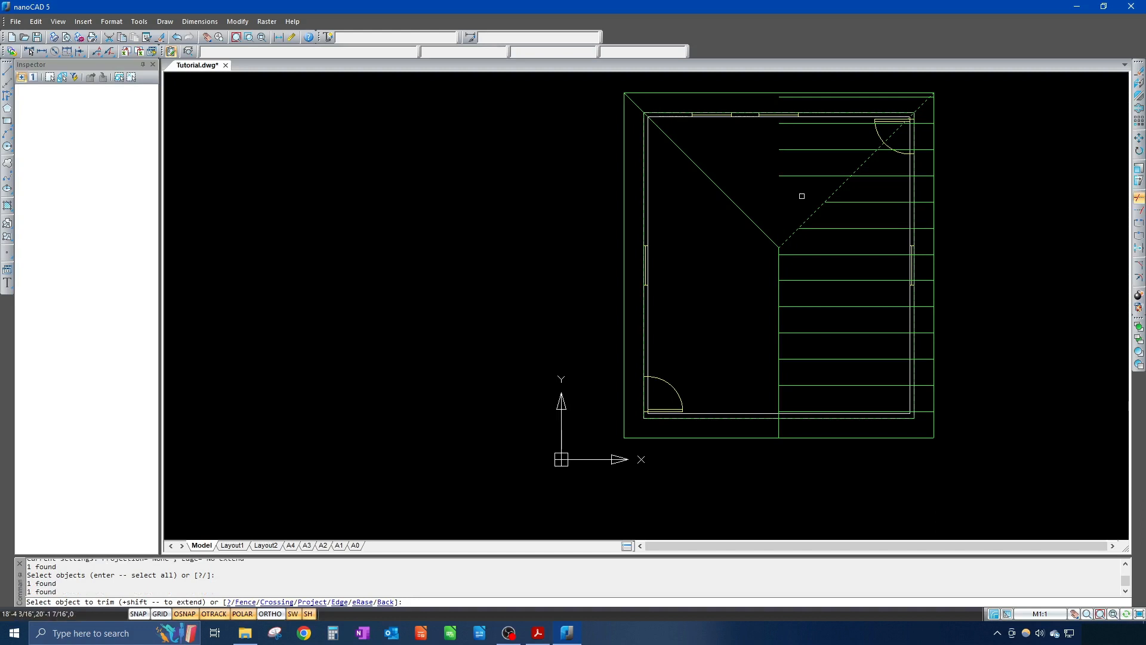
pyautogui.click(802, 195)
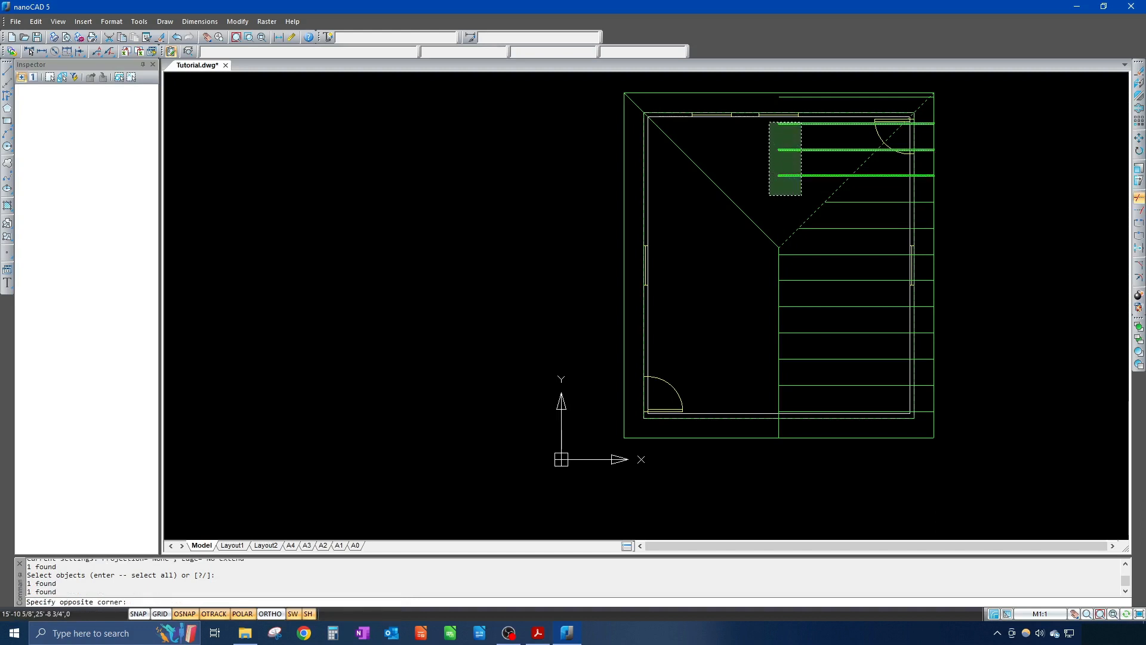
pyautogui.click(769, 122)
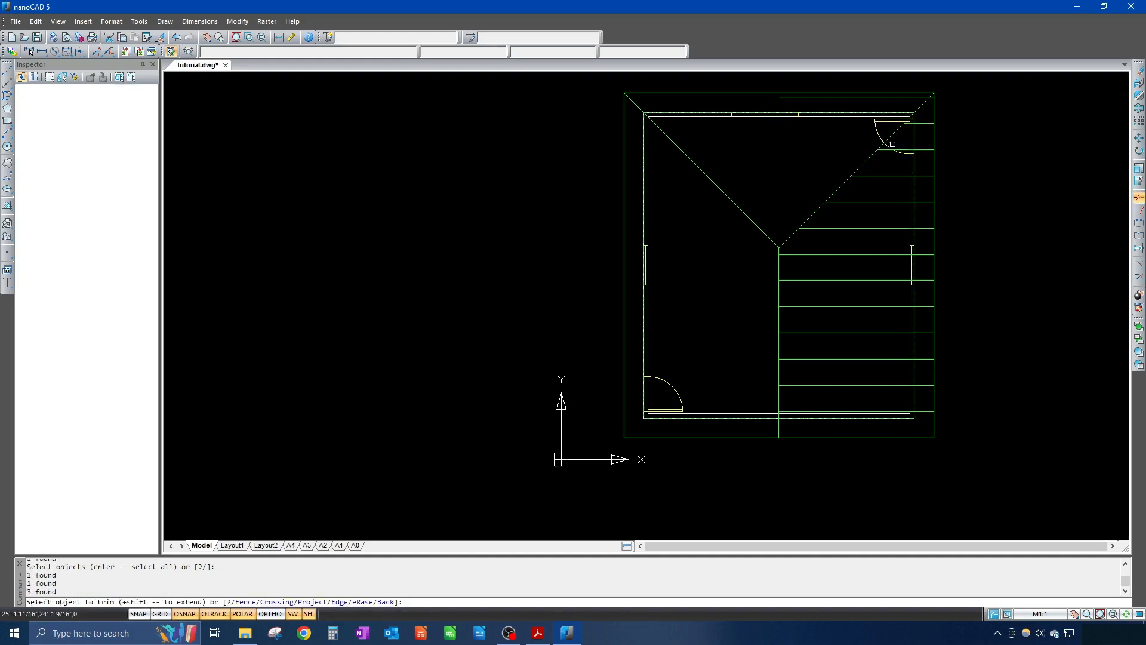
# Step: Trim the remaining rafter end past the hip and bring the whole roof plan into view
pyautogui.scroll(5, 884, 244)
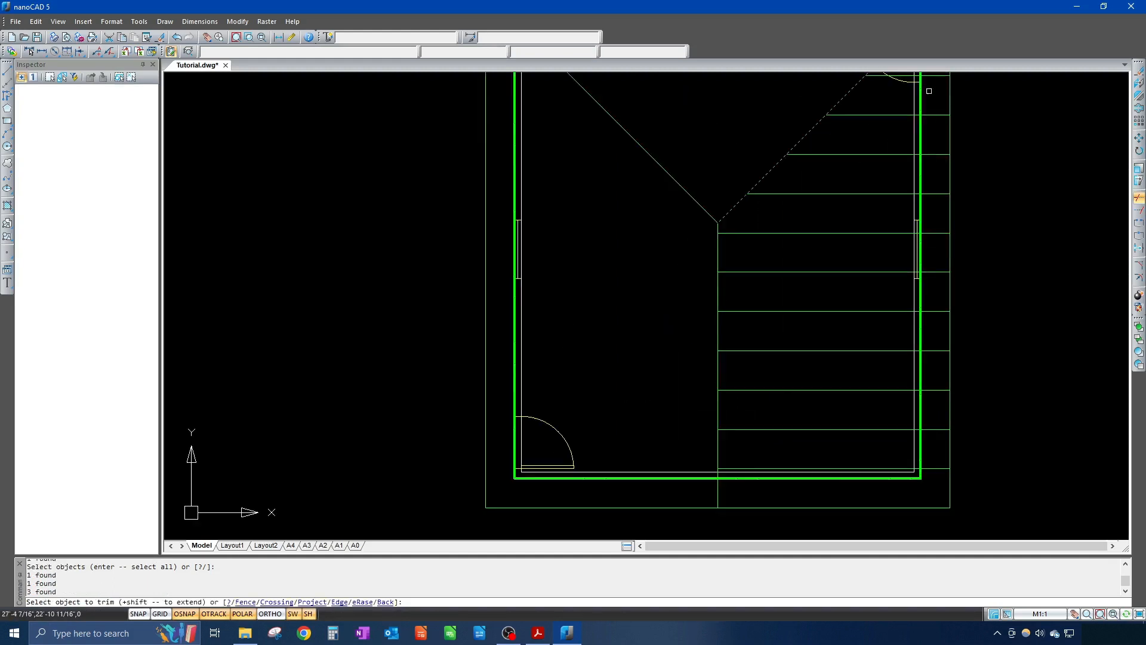
pyautogui.moveTo(883, 248)
pyautogui.mouseDown(button='middle')
pyautogui.moveTo(855, 248)
pyautogui.moveTo(760, 376)
pyautogui.mouseUp(button='middle')
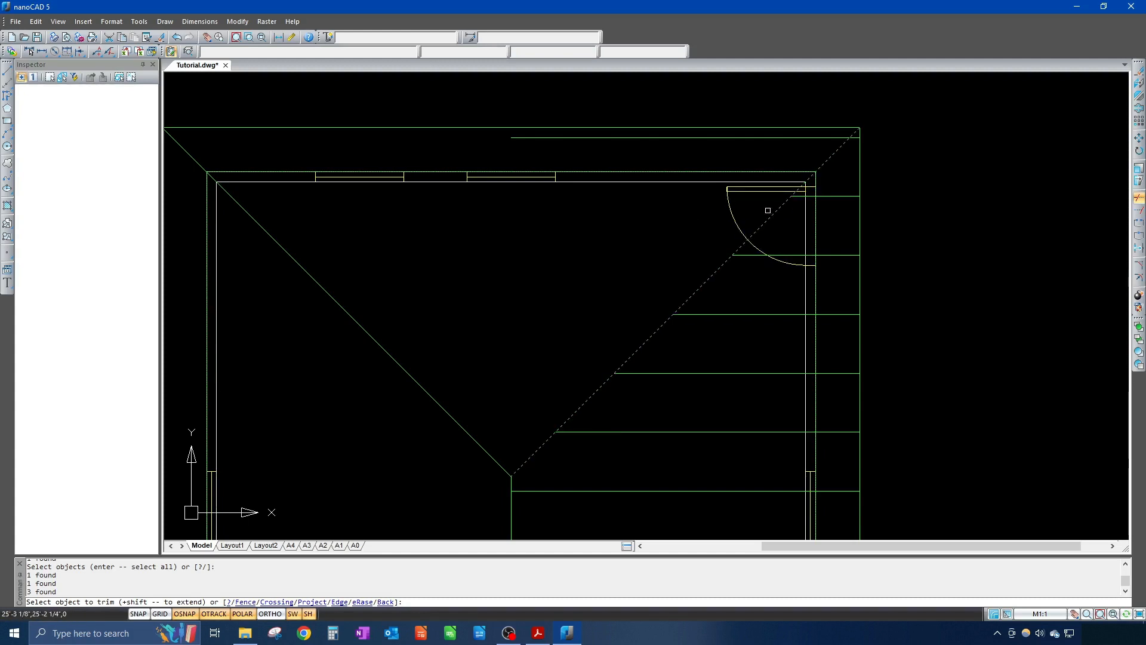
pyautogui.click(592, 138)
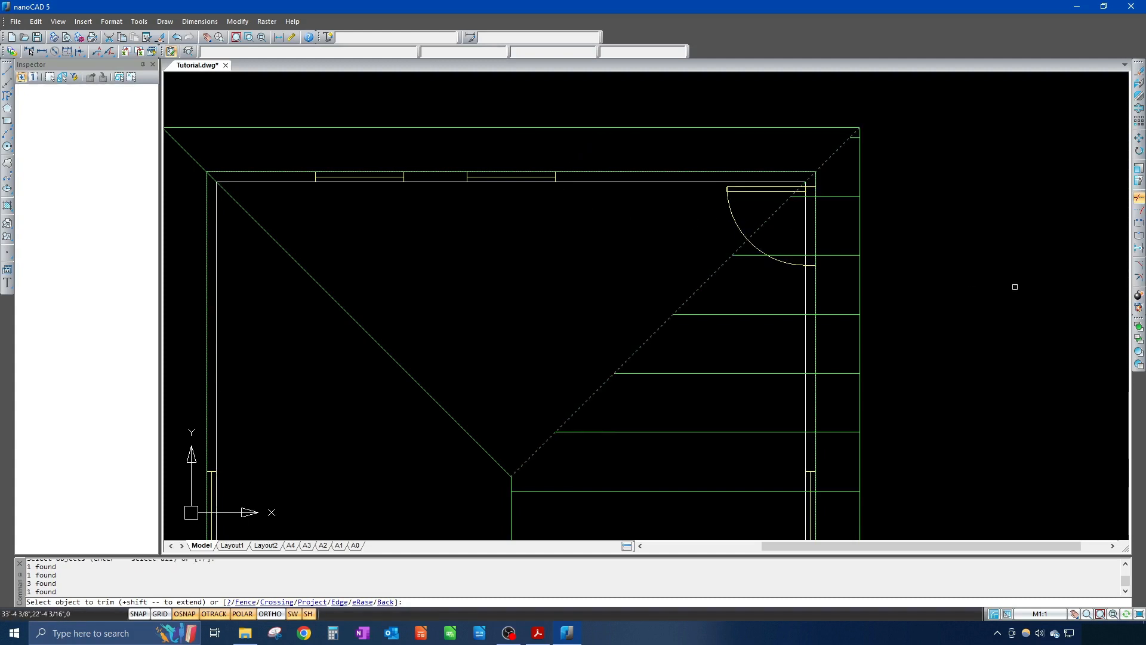
pyautogui.scroll(-4, 998, 295)
pyautogui.scroll(2, 988, 307)
pyautogui.moveTo(993, 317)
pyautogui.mouseDown(button='middle')
pyautogui.moveTo(973, 259)
pyautogui.moveTo(947, 299)
pyautogui.mouseUp(button='middle')
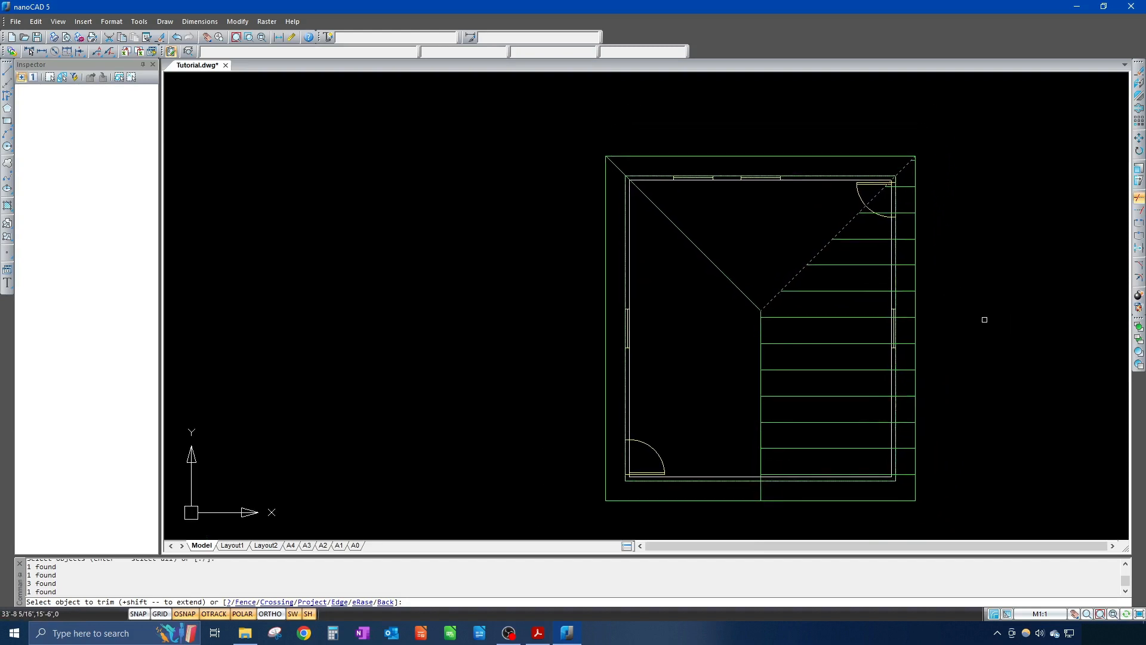
# Step: End Trim and window-select the two topmost right-side rafters
pyautogui.press('Return')
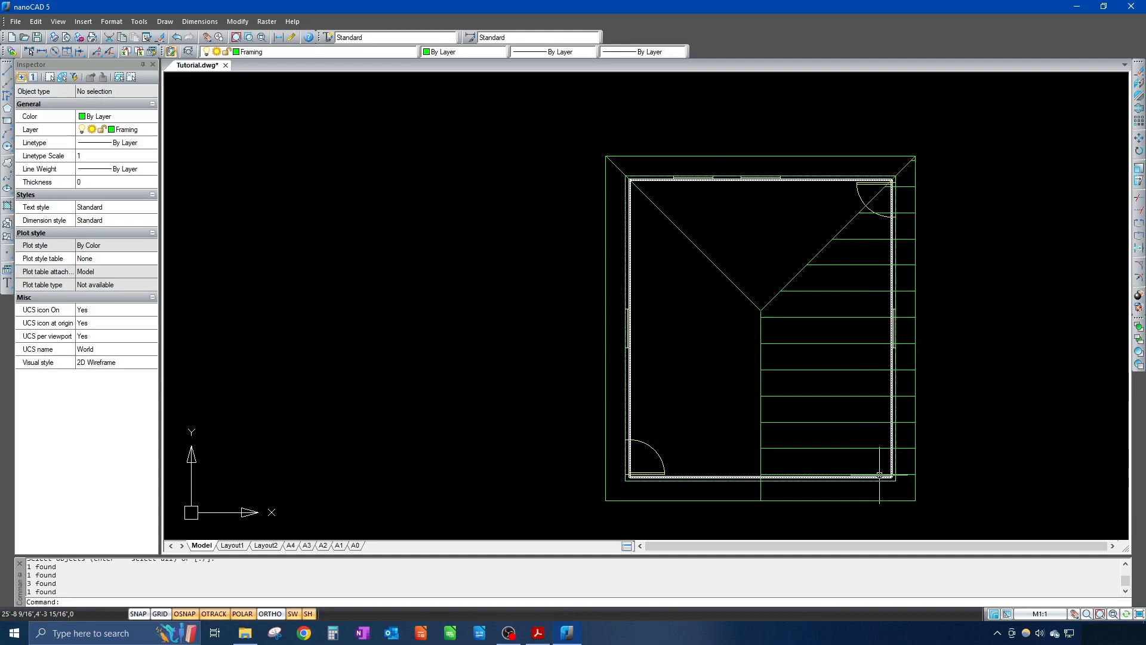
pyautogui.scroll(5, 908, 179)
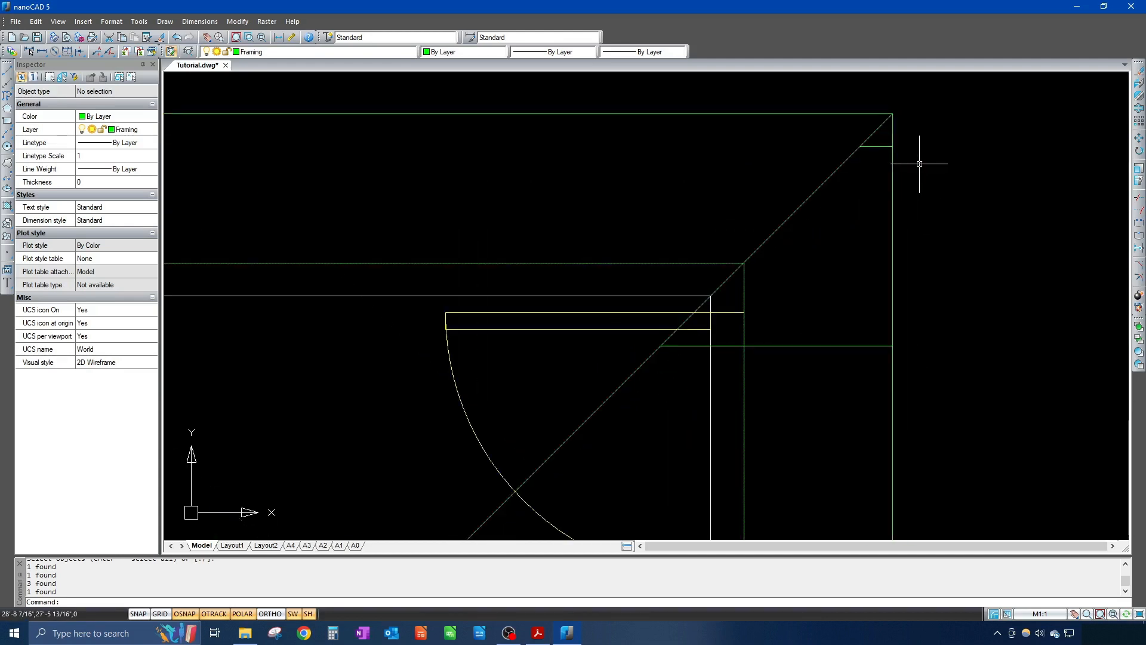
pyautogui.scroll(4, 881, 154)
pyautogui.click(892, 130)
pyautogui.scroll(-9, 878, 252)
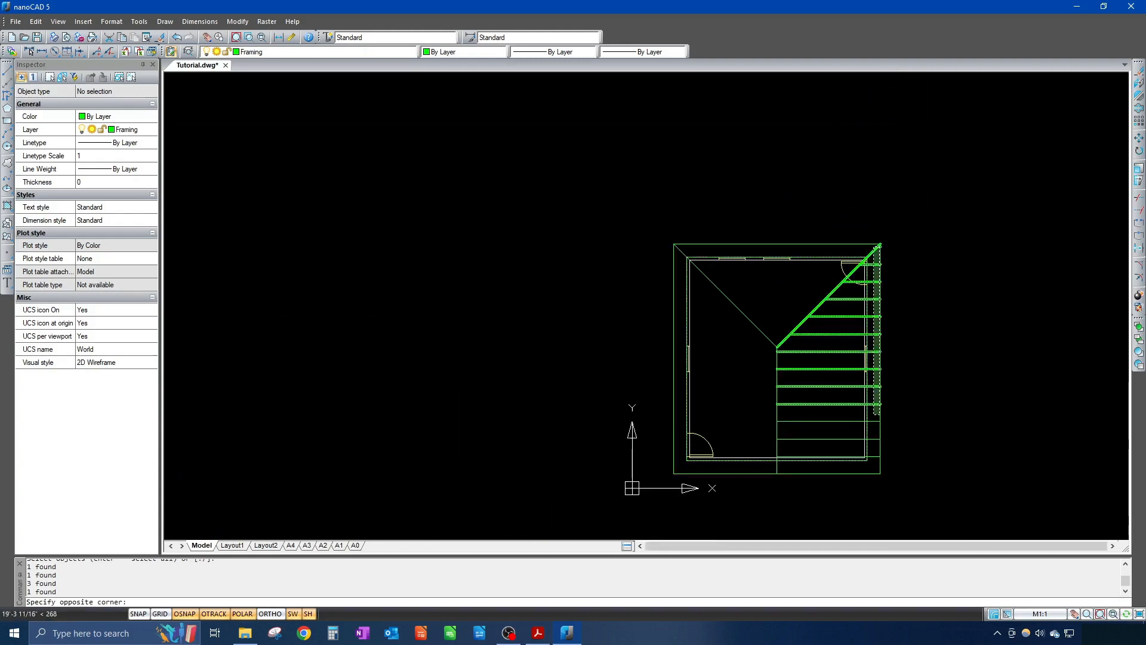
pyautogui.scroll(4, 878, 374)
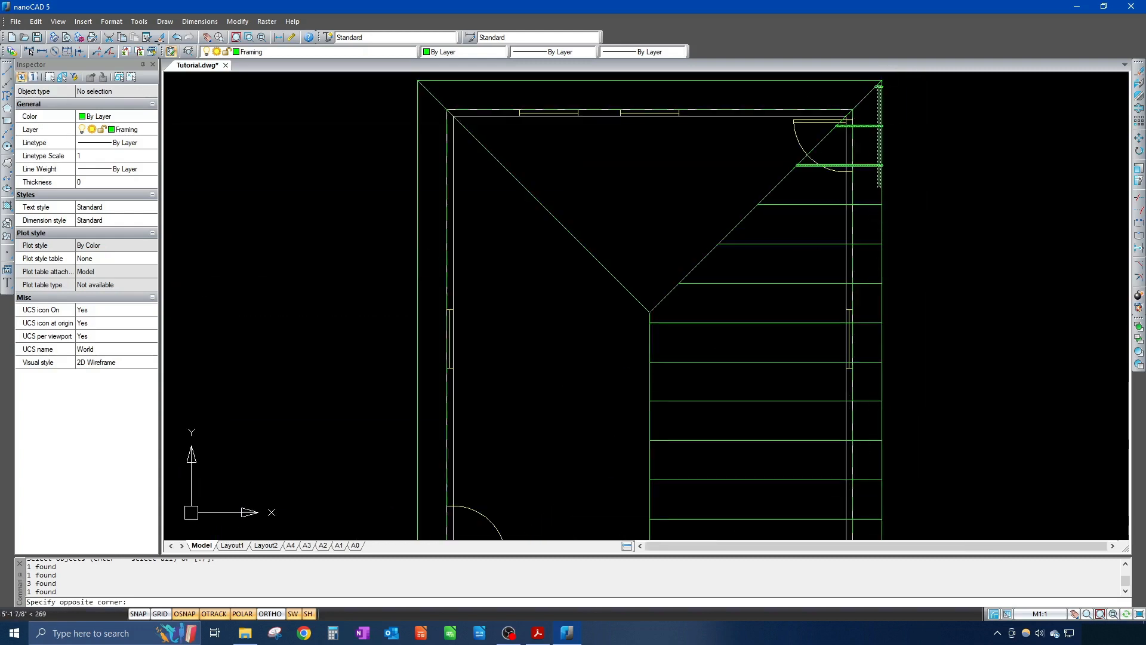
pyautogui.scroll(7, 880, 187)
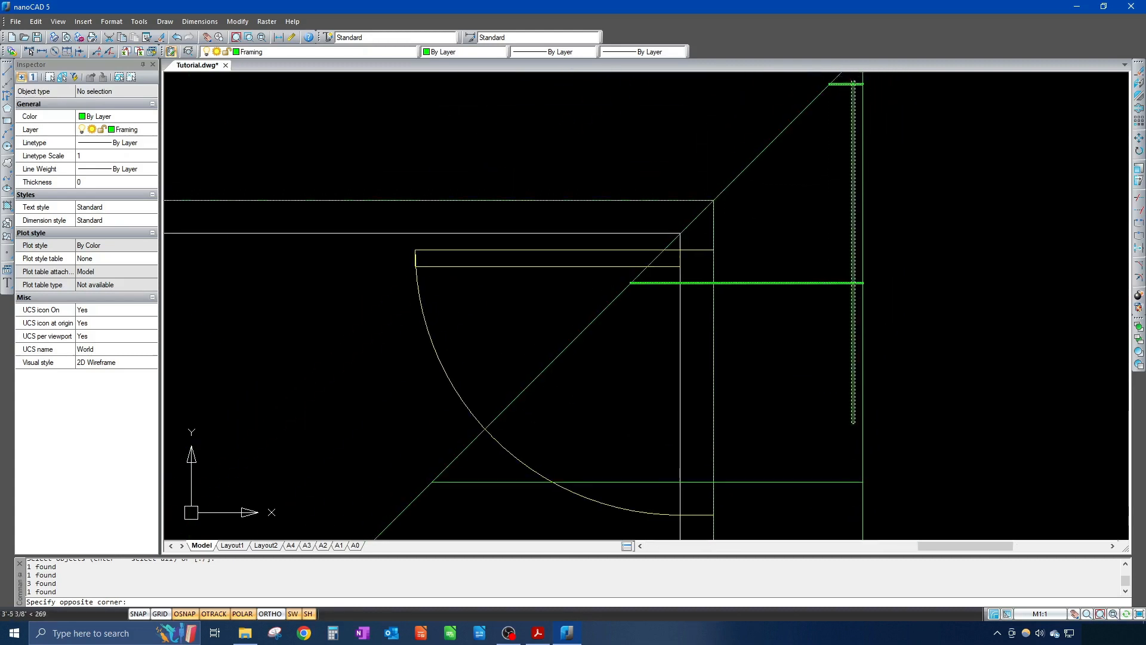
pyautogui.click(853, 327)
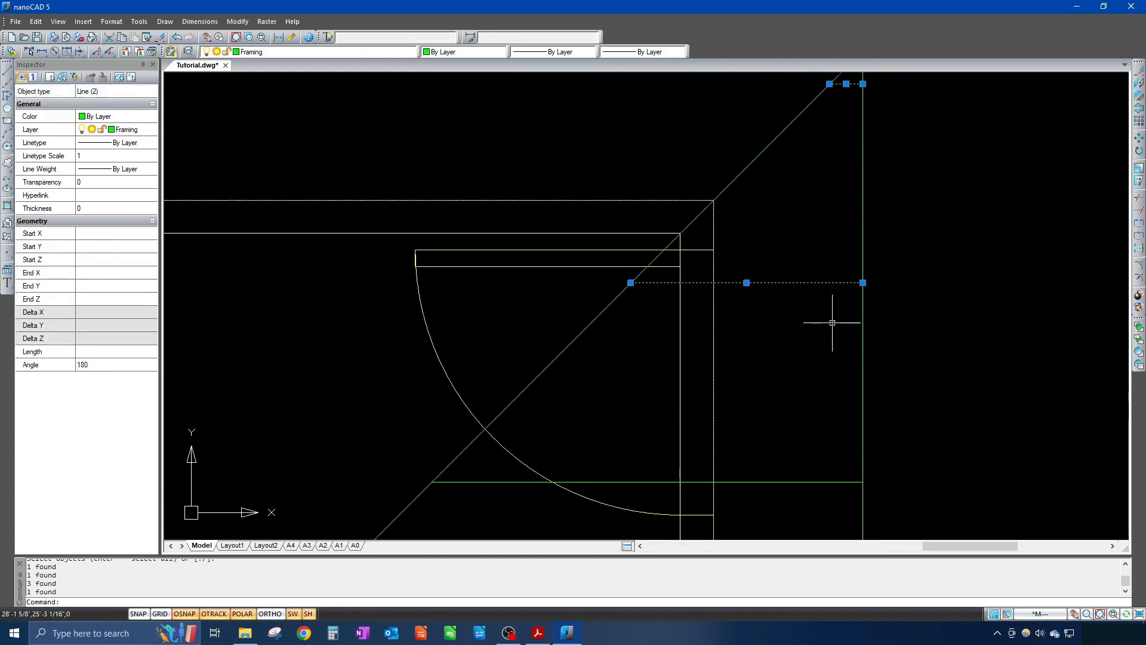
# Step: Add the lower right-side rafters to the selection, for 13 lines total
pyautogui.scroll(-5, 824, 327)
pyautogui.click(819, 338)
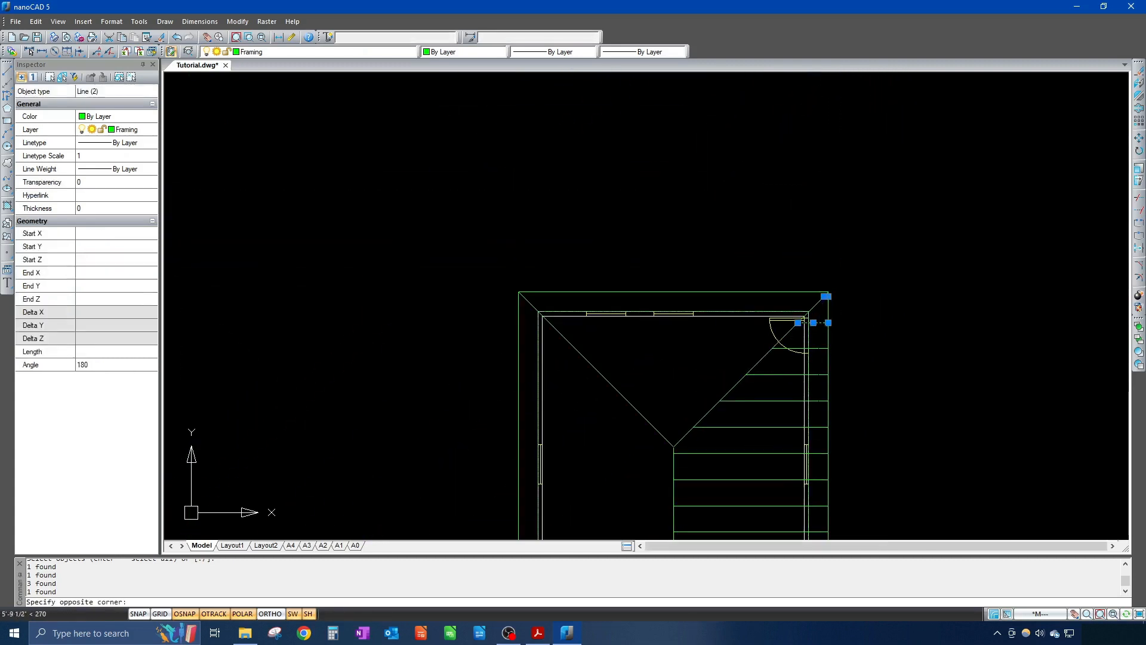
pyautogui.click(816, 495)
pyautogui.moveTo(870, 430); pyautogui.dragTo(824, 302, button='middle')
pyautogui.click(810, 347)
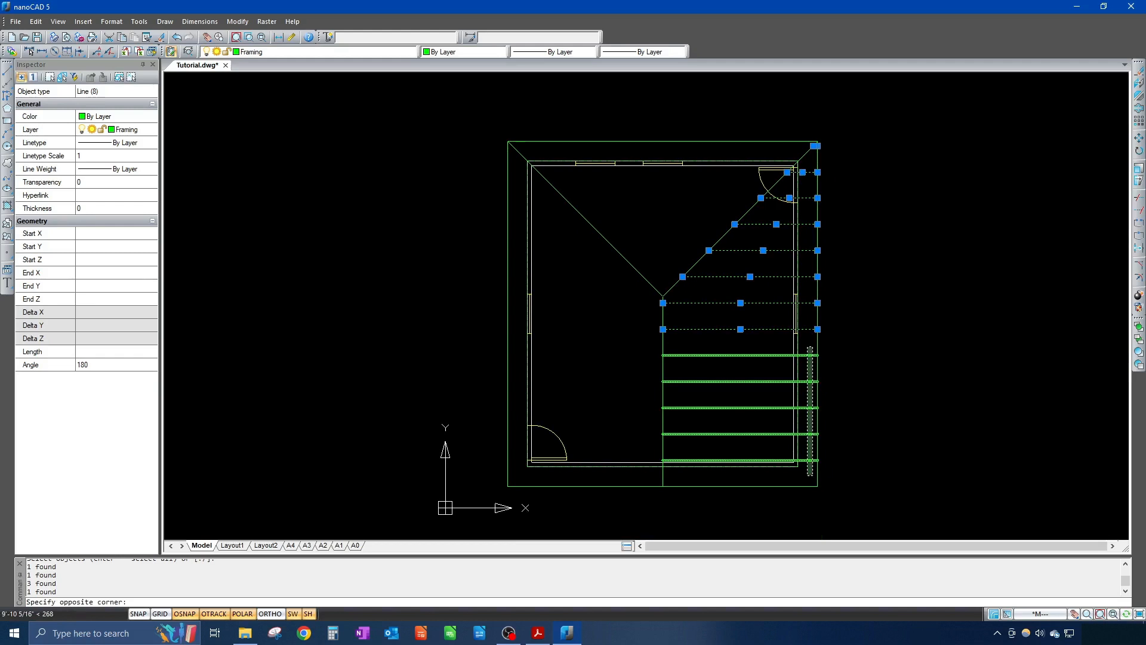
pyautogui.click(811, 475)
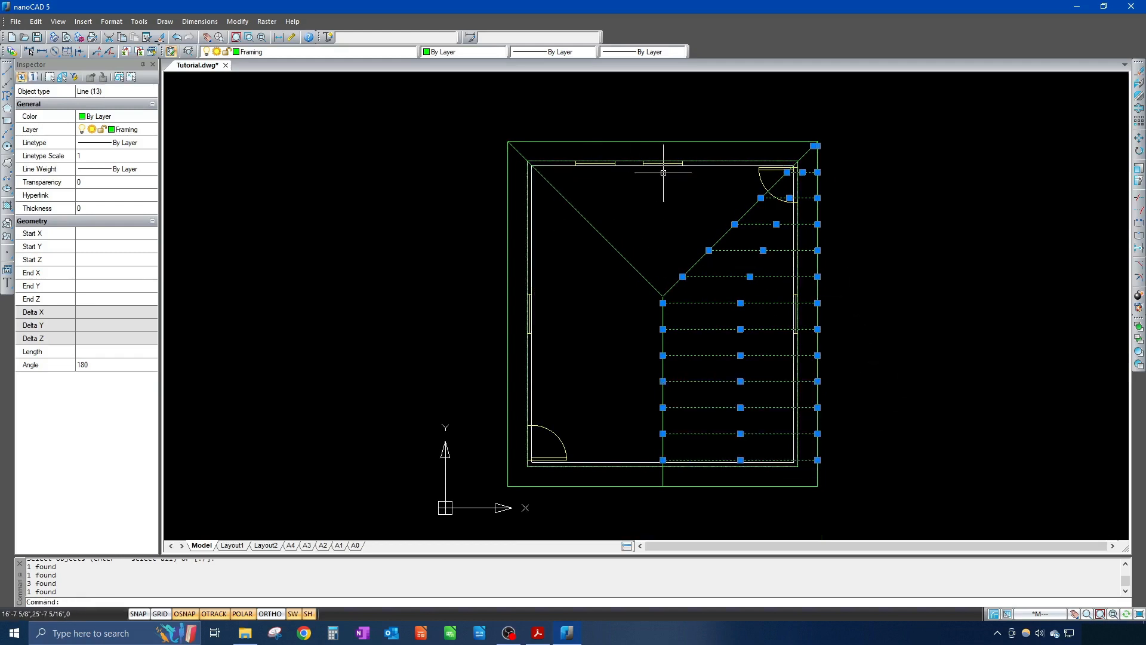
# Step: Mirror the selected rafters about a vertical line through the hip peak, keeping the originals
pyautogui.write('mi')
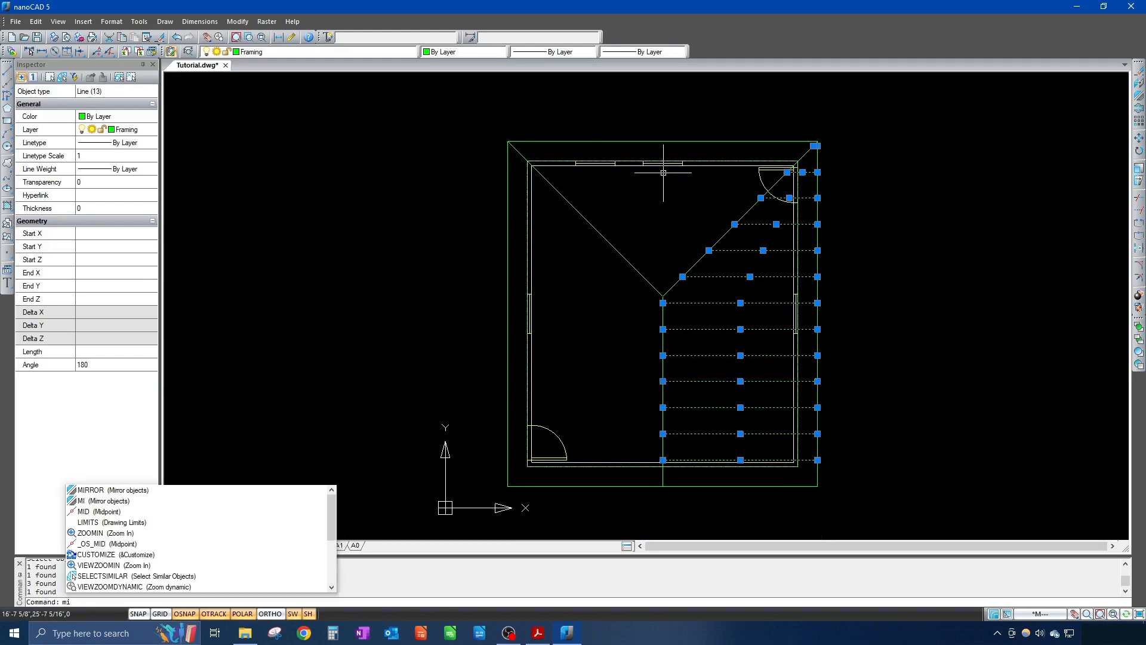
pyautogui.press('Return')
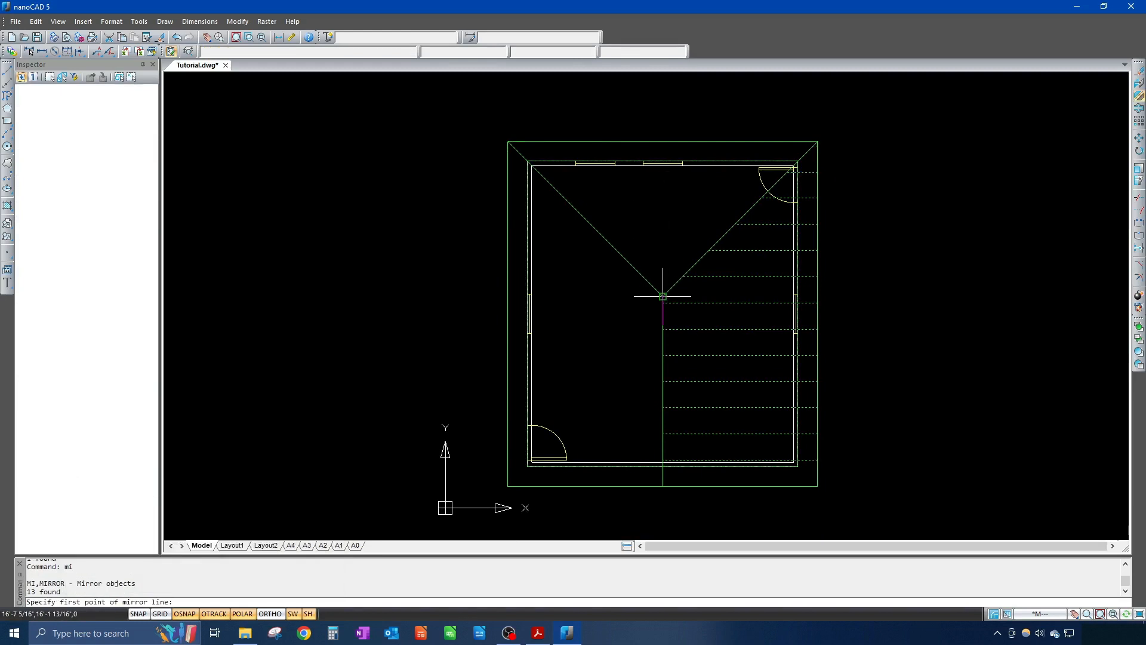
pyautogui.click(662, 296)
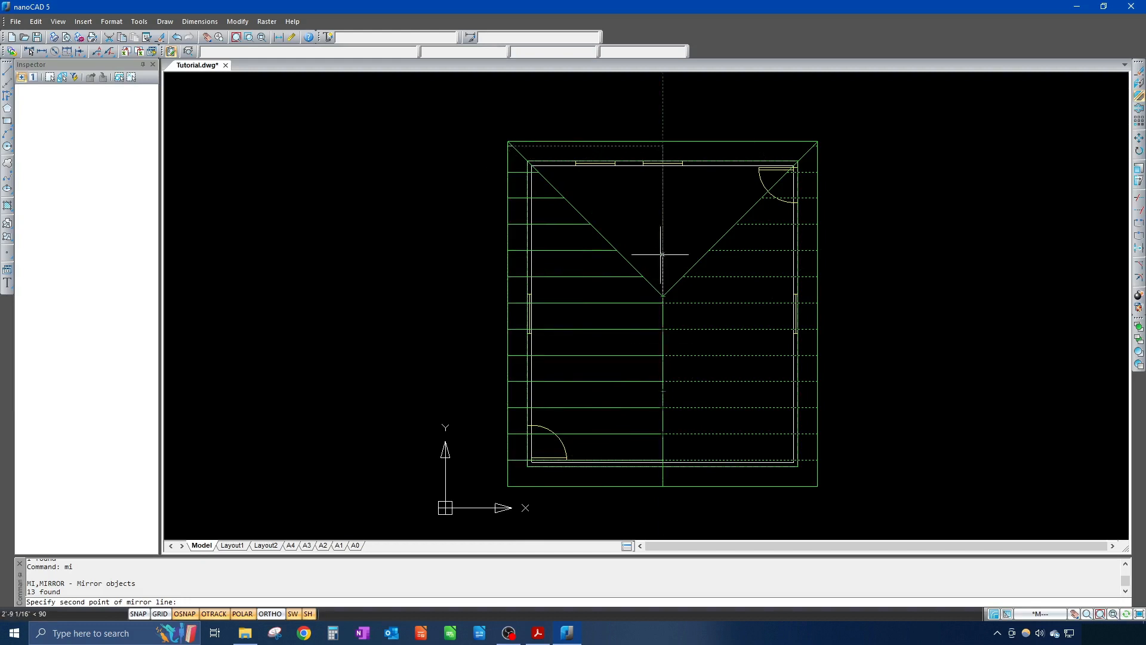
pyautogui.click(665, 206)
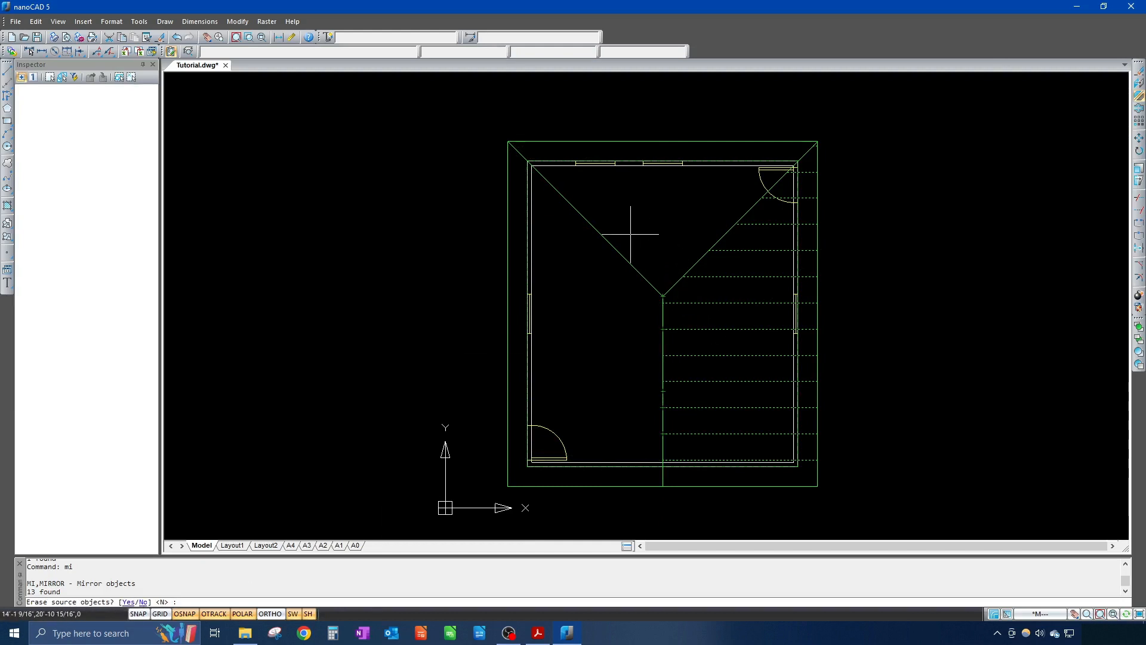
pyautogui.write('n')
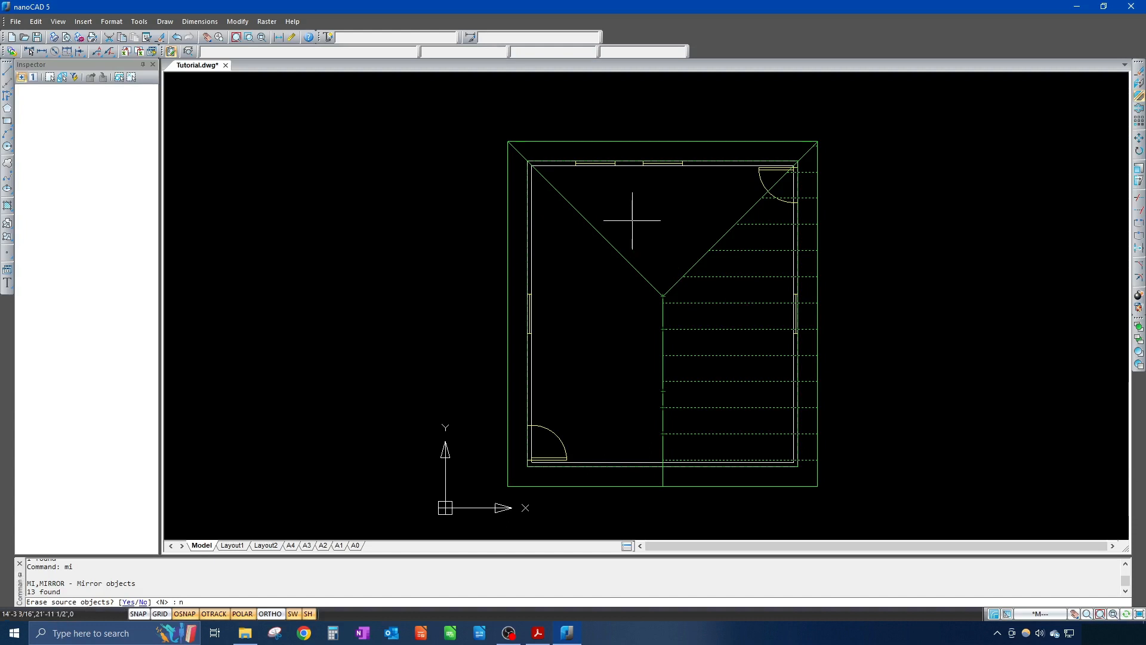
pyautogui.press('Return')
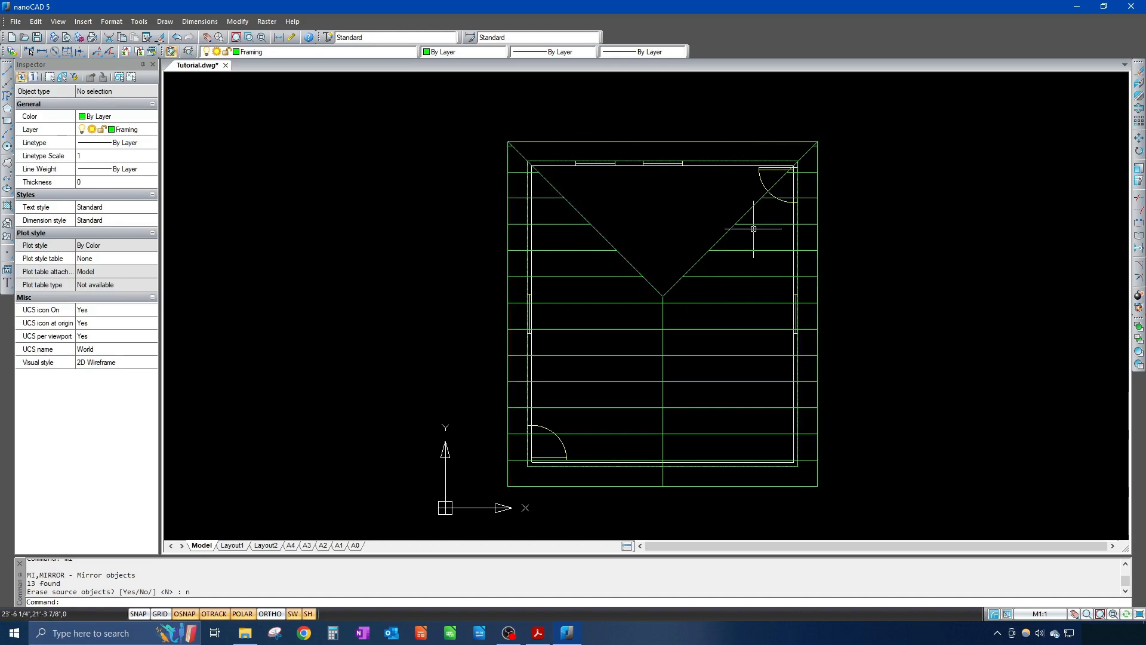
# Step: Zoom in and pan until the top-left roof corner fills the view
pyautogui.moveTo(645, 280)
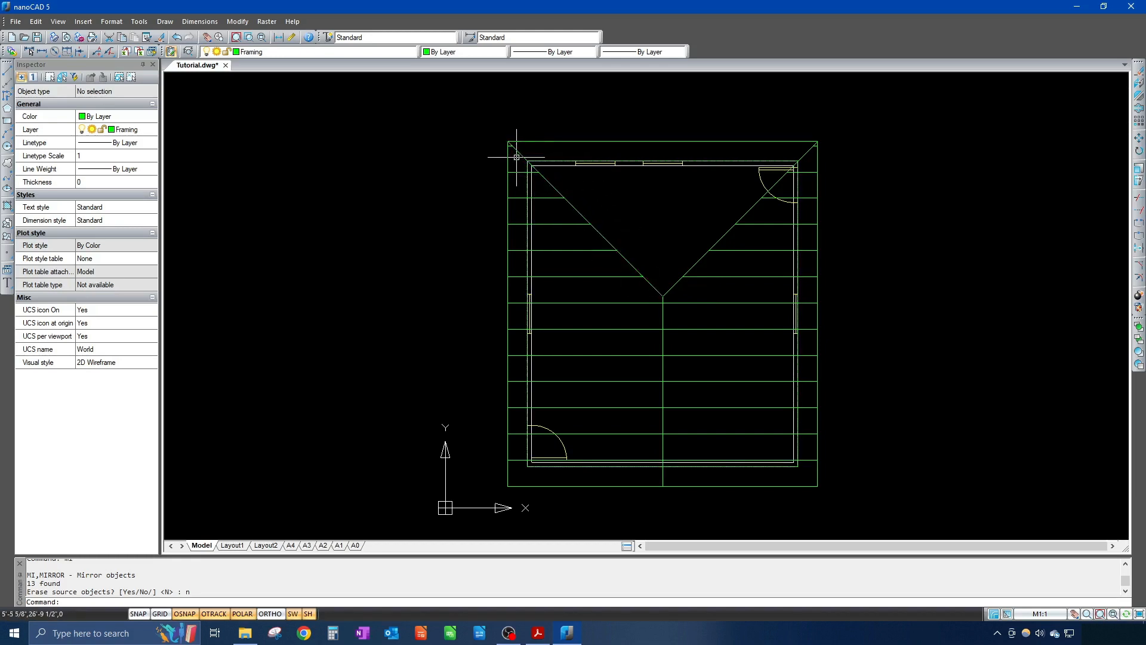
pyautogui.scroll(5, 519, 152)
pyautogui.scroll(2, 517, 153)
pyautogui.moveTo(509, 155); pyautogui.dragTo(525, 262, button='middle')
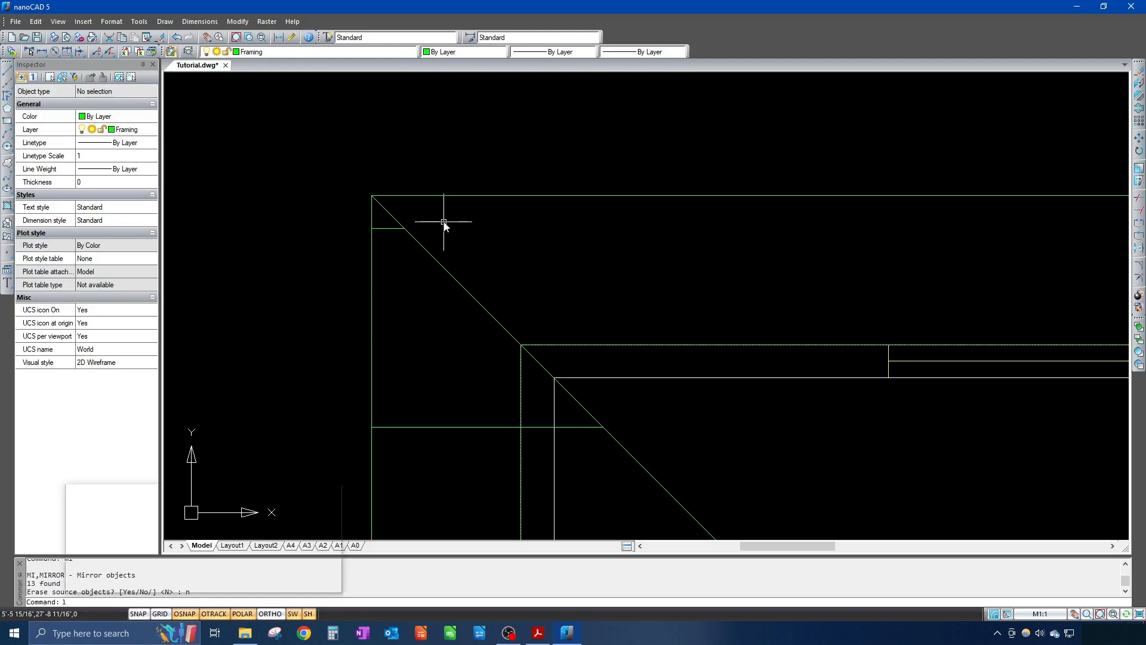
# Step: Draw a vertical line from the hip line up to the outer roof edge at the top-left corner
pyautogui.write('l')
pyautogui.press('Return')
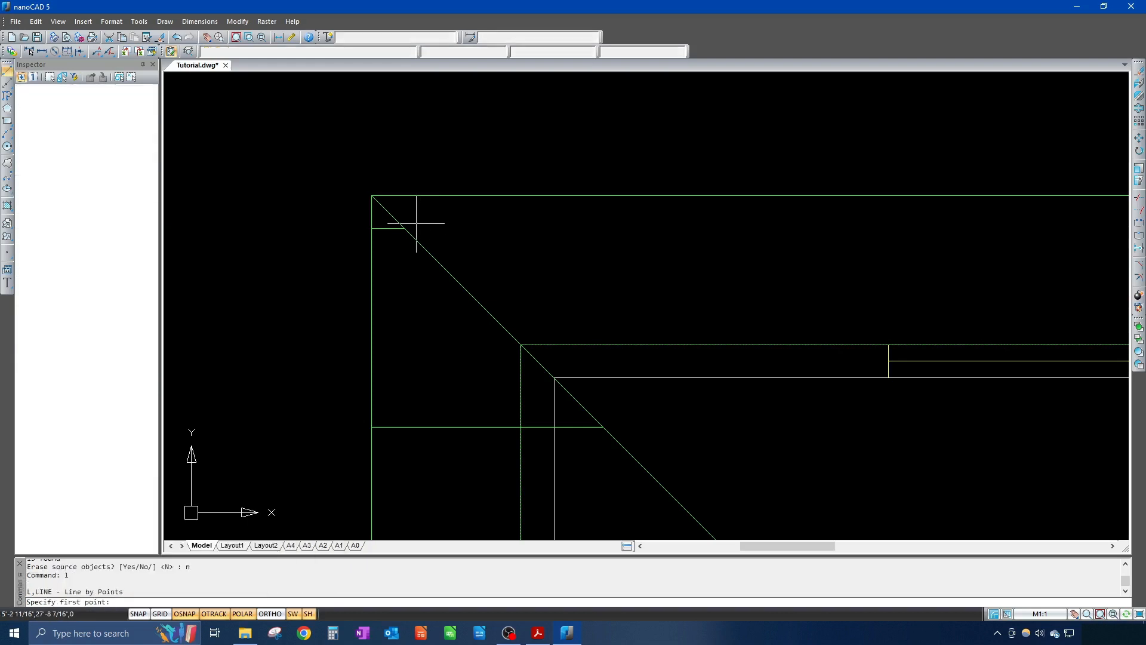
pyautogui.click(405, 228)
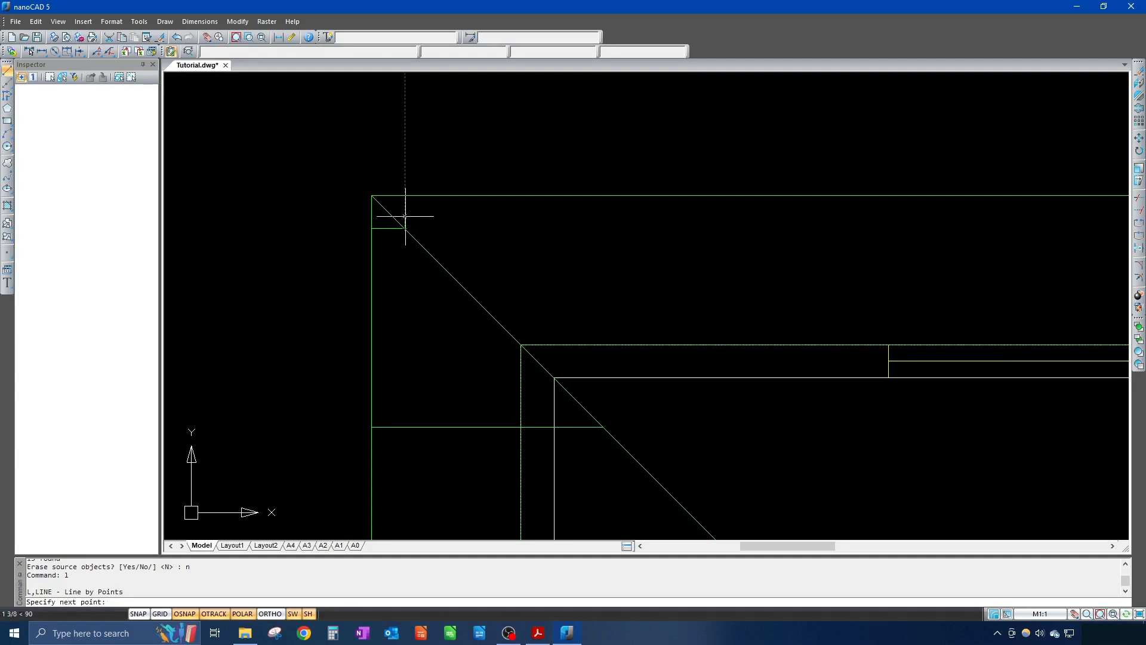
pyautogui.click(405, 195)
pyautogui.press('Return')
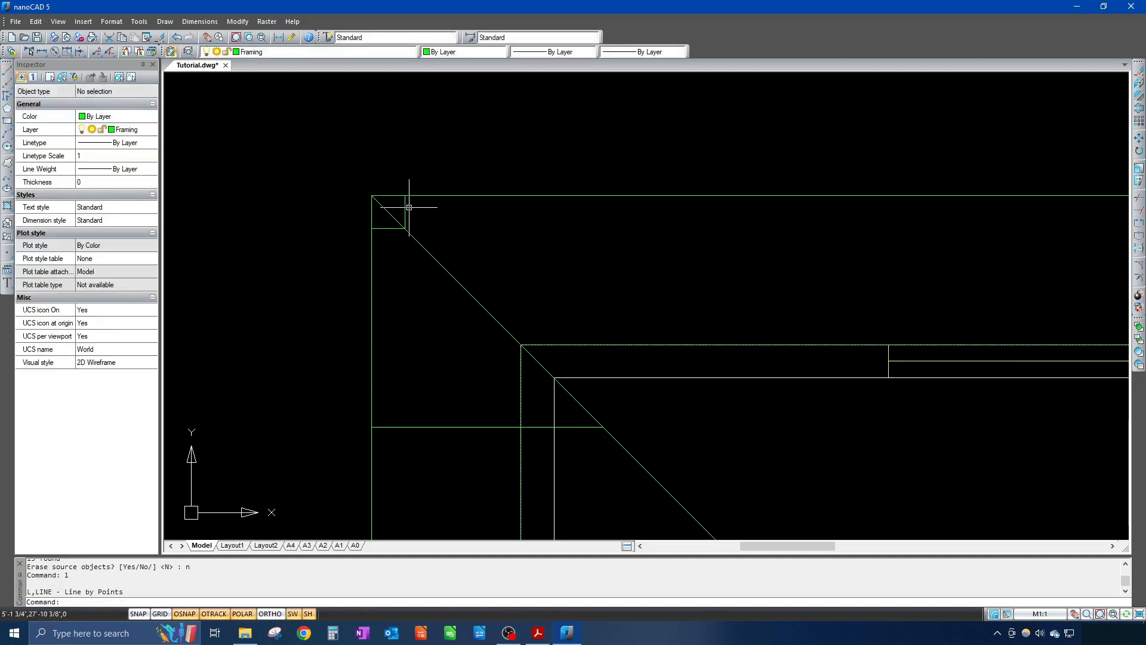
pyautogui.moveTo(652, 309)
pyautogui.mouseDown(button='middle')
pyautogui.moveTo(494, 209)
pyautogui.moveTo(493, 289)
pyautogui.mouseUp(button='middle')
pyautogui.scroll(-2, 484, 262)
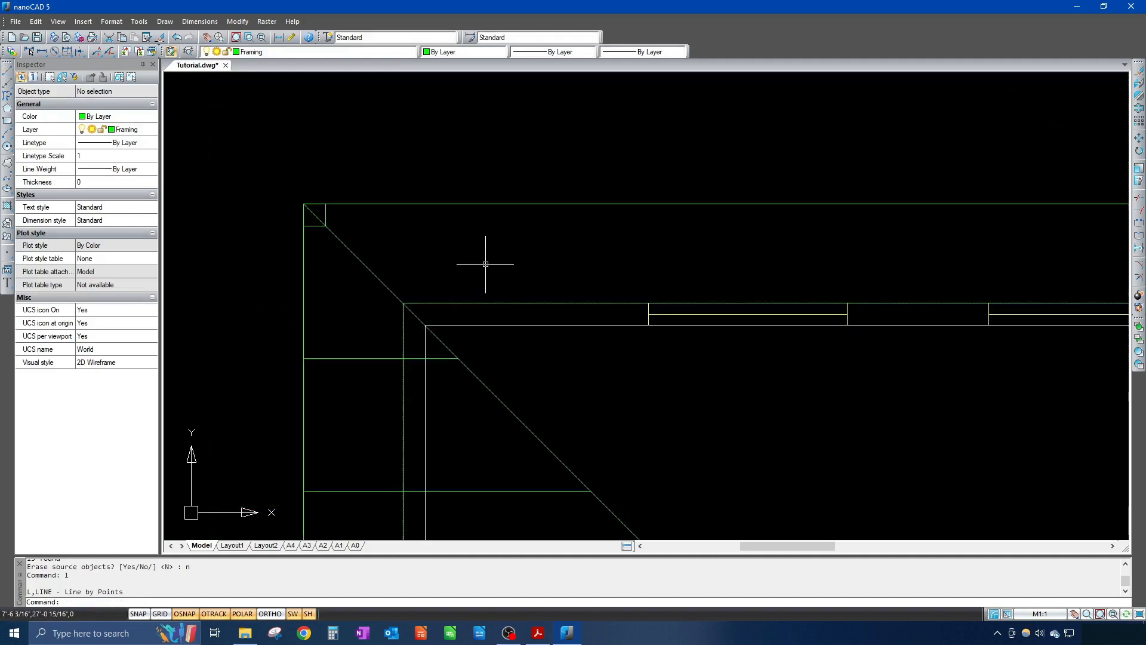
pyautogui.scroll(1, 484, 262)
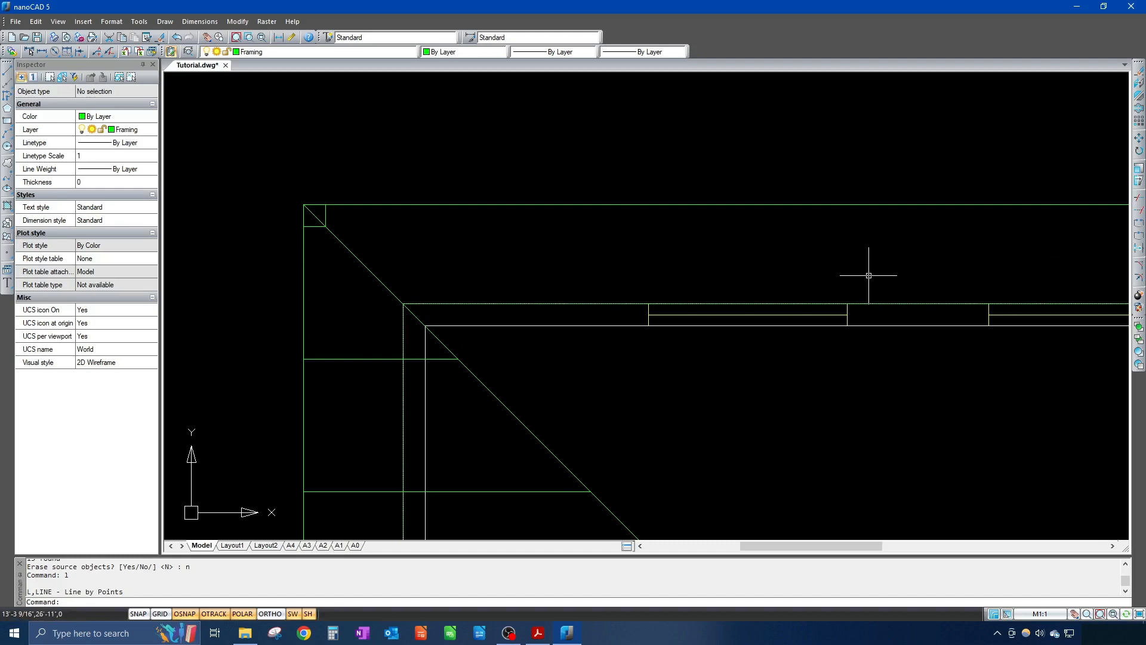
# Step: Offset the corner rafter 2' to the right twice, creating two more short rafters
pyautogui.write('o')
pyautogui.press('Return')
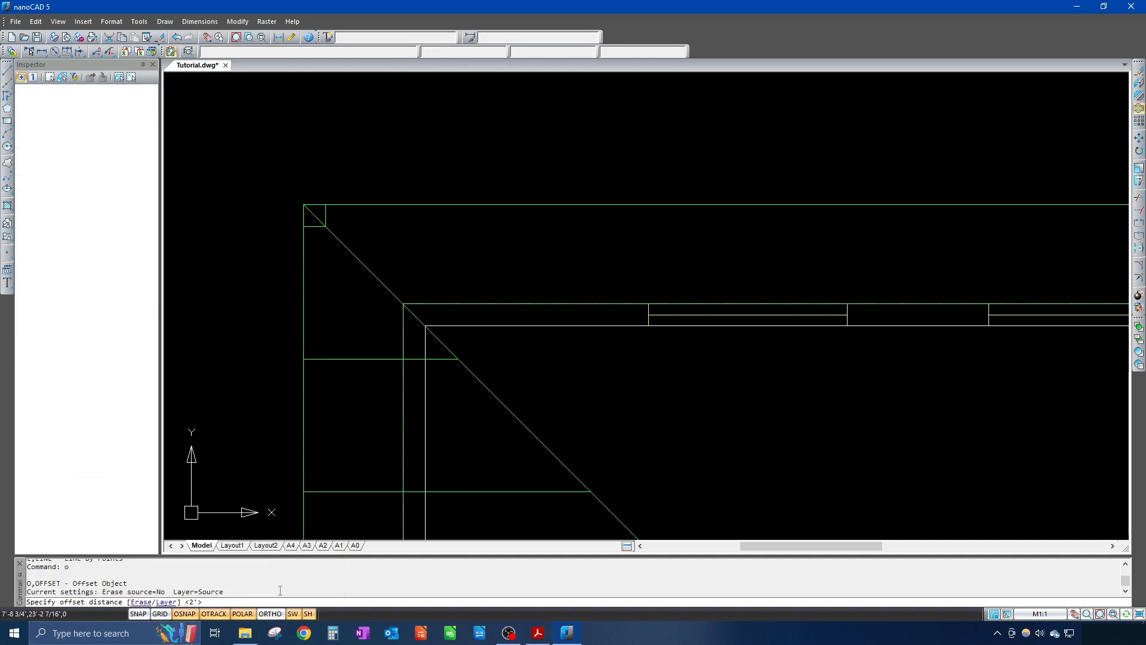
pyautogui.press('Return')
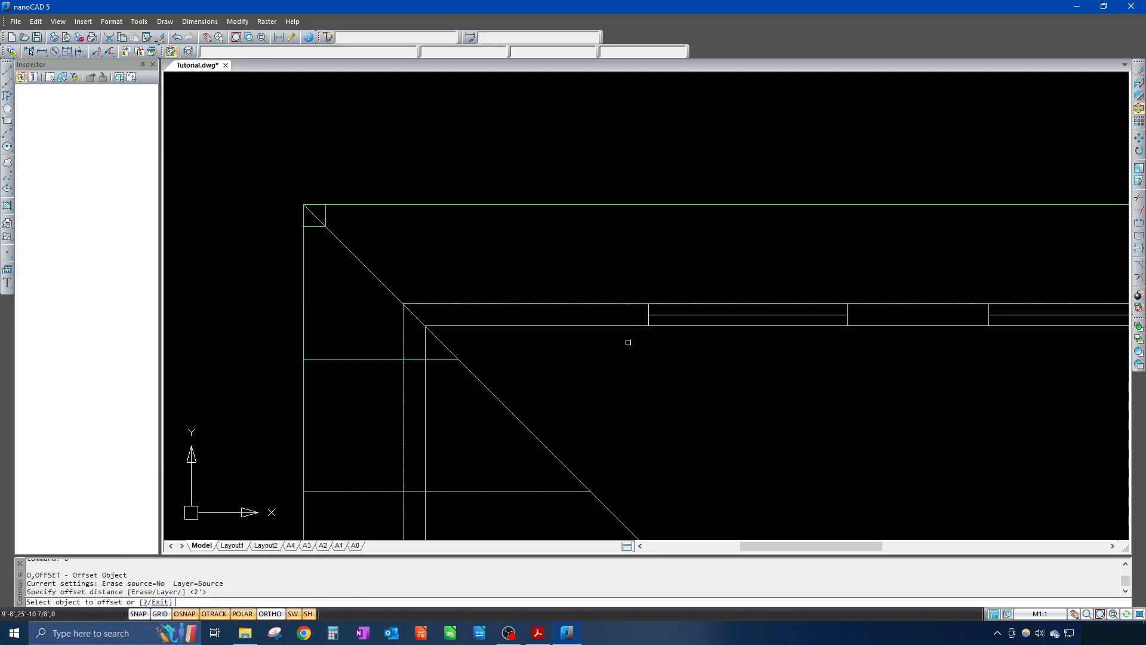
pyautogui.click(337, 205)
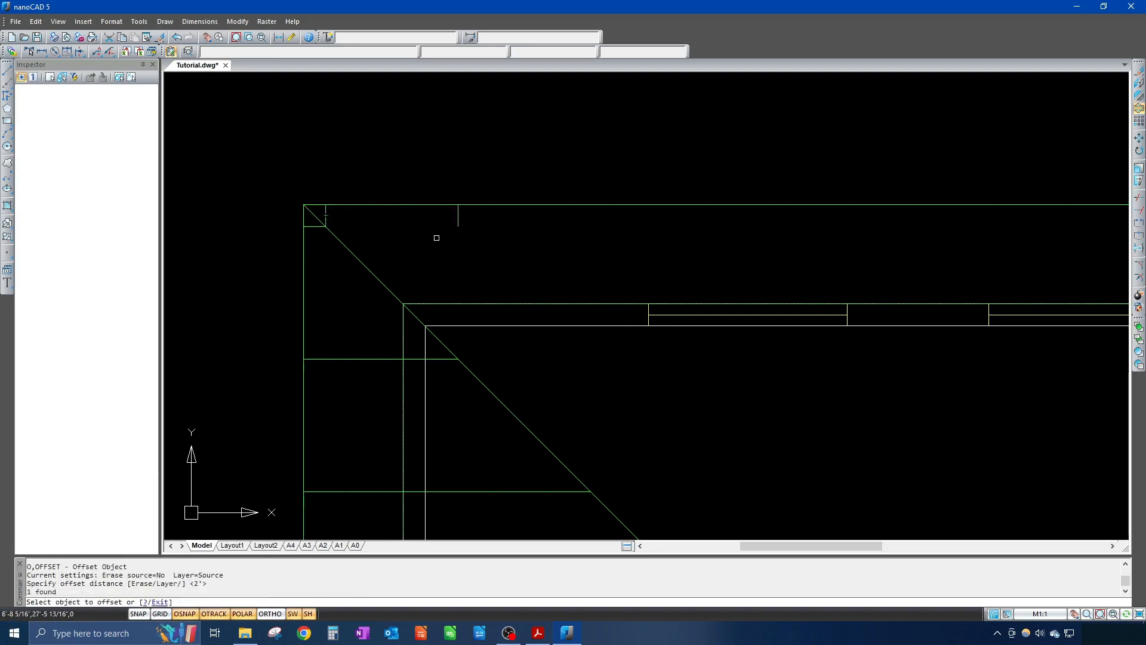
pyautogui.click(457, 216)
pyautogui.click(536, 233)
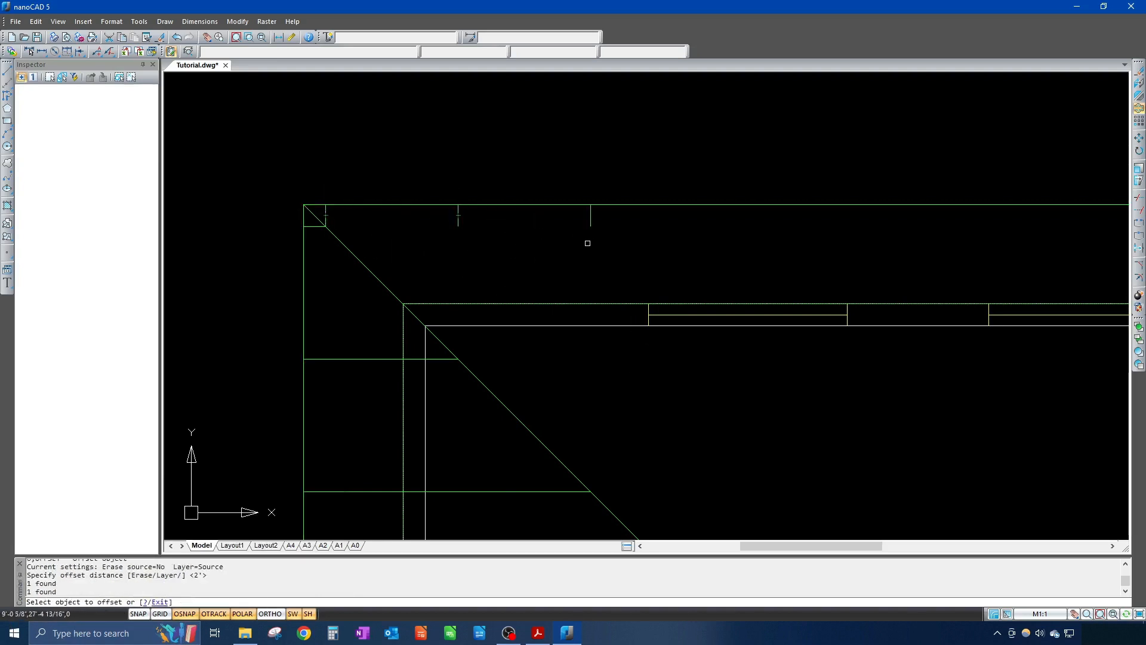
pyautogui.press('Return')
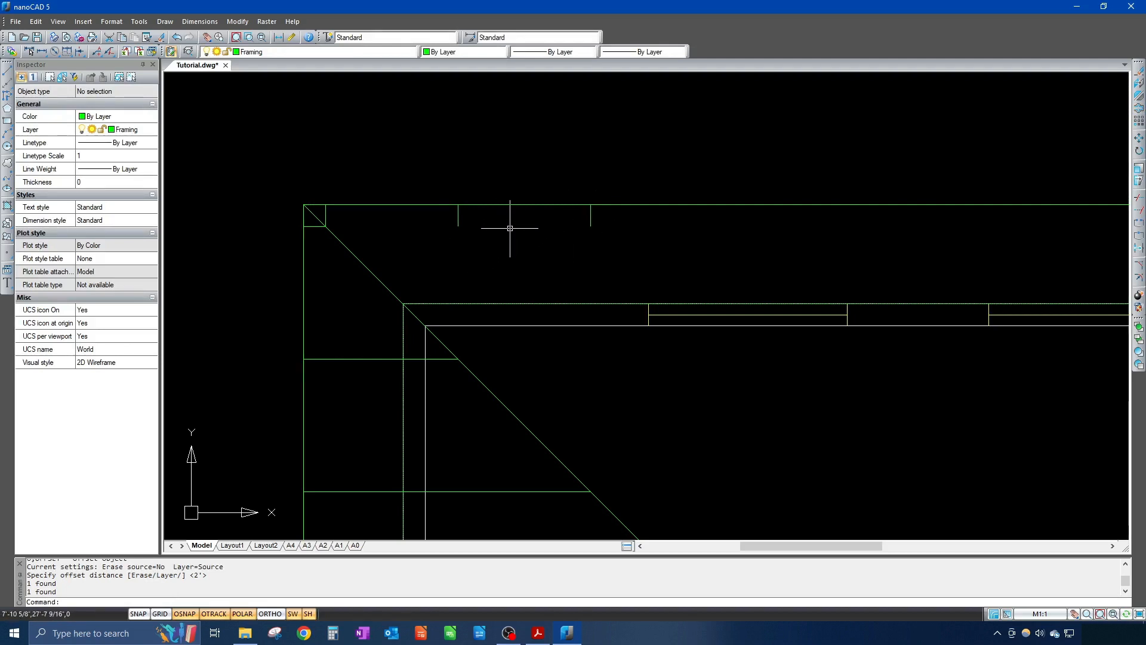
# Step: Extend the first offset short rafter down past the wall lines to the hip line, using all objects as boundaries
pyautogui.write('ex')
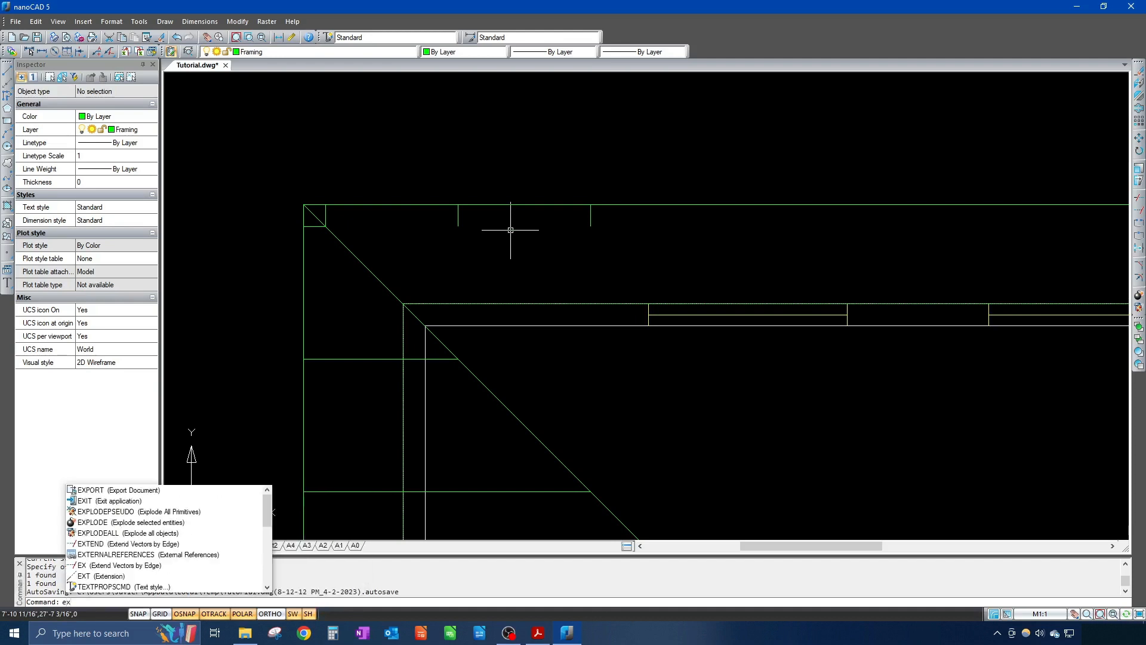
pyautogui.press('Return')
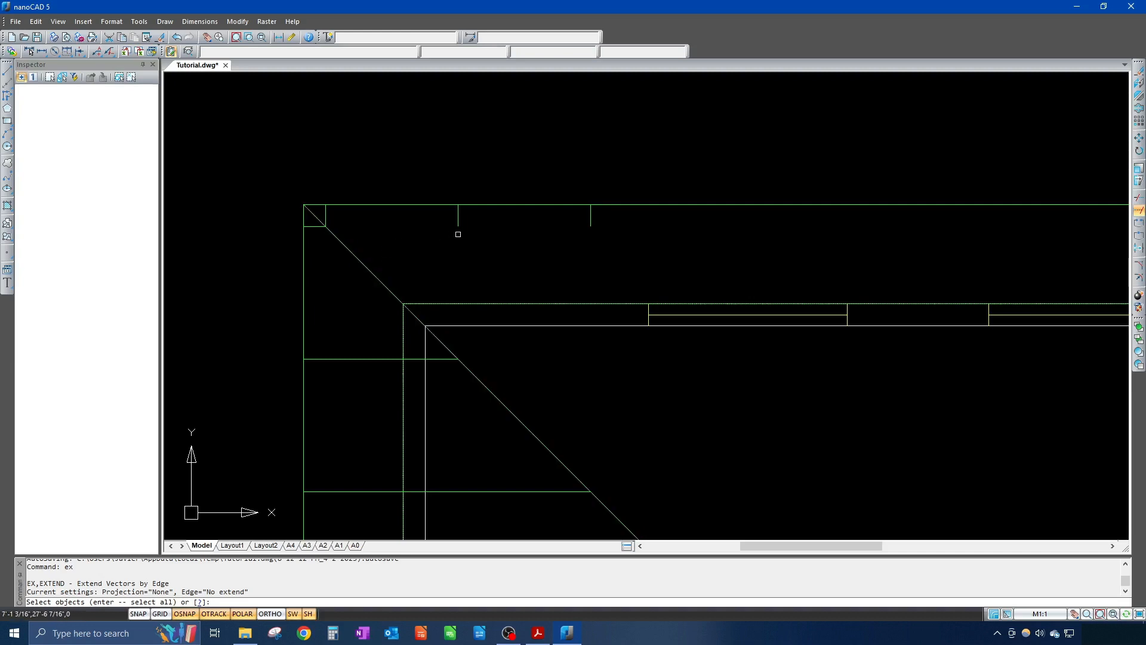
pyautogui.press('Return')
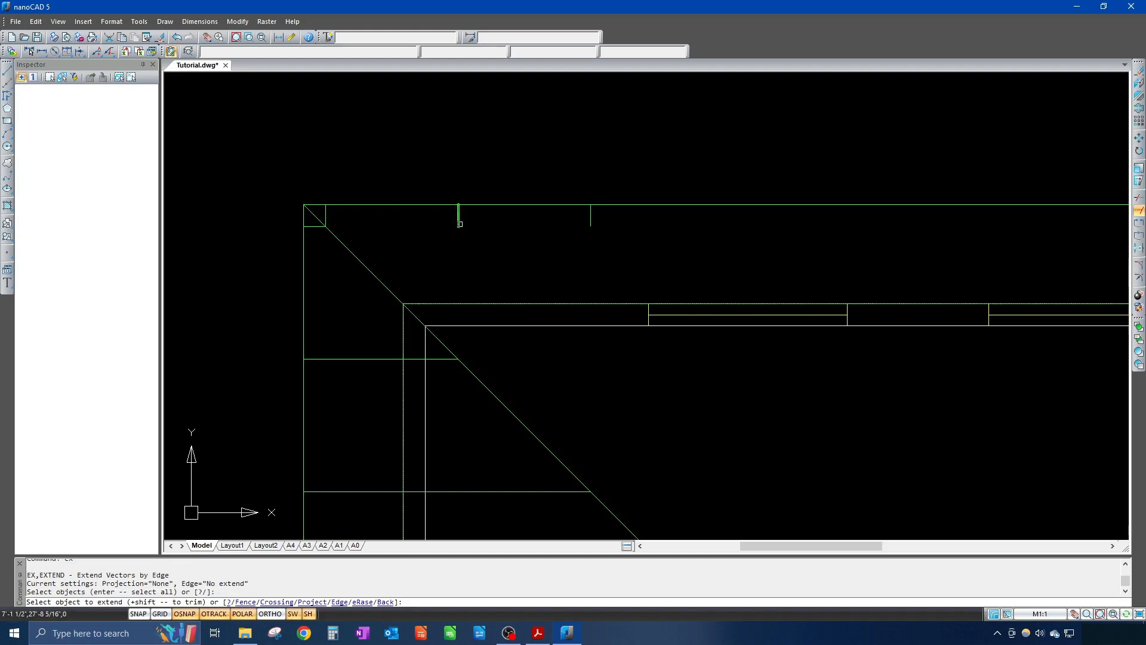
pyautogui.scroll(5, 459, 223)
pyautogui.scroll(-4, 458, 227)
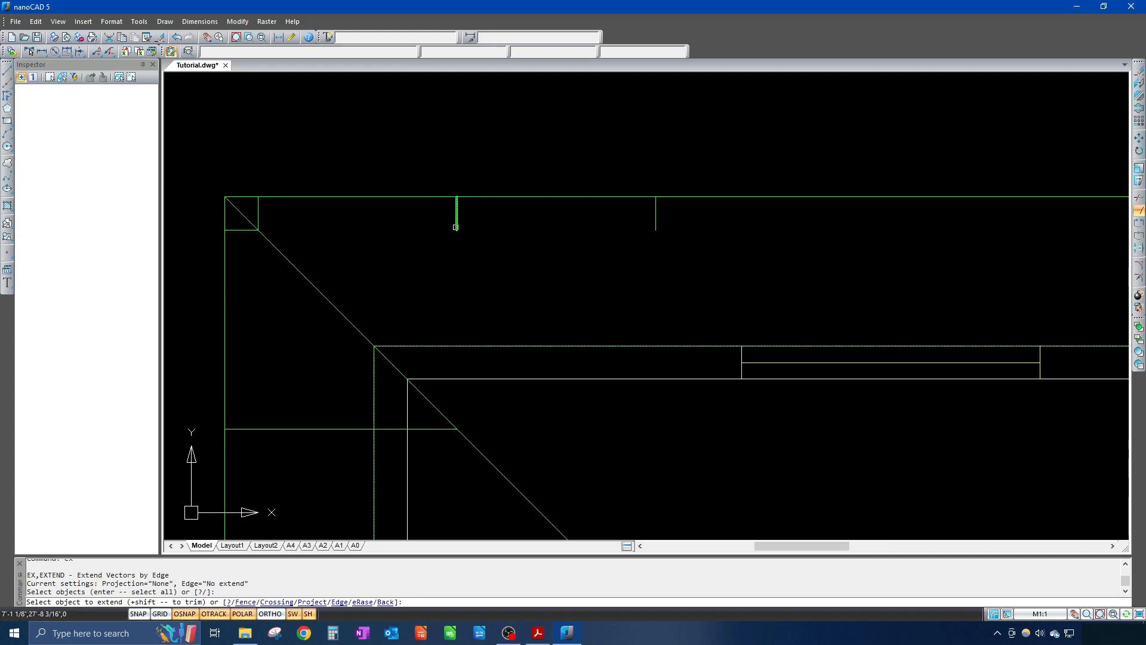
pyautogui.click(455, 227)
pyautogui.click(459, 339)
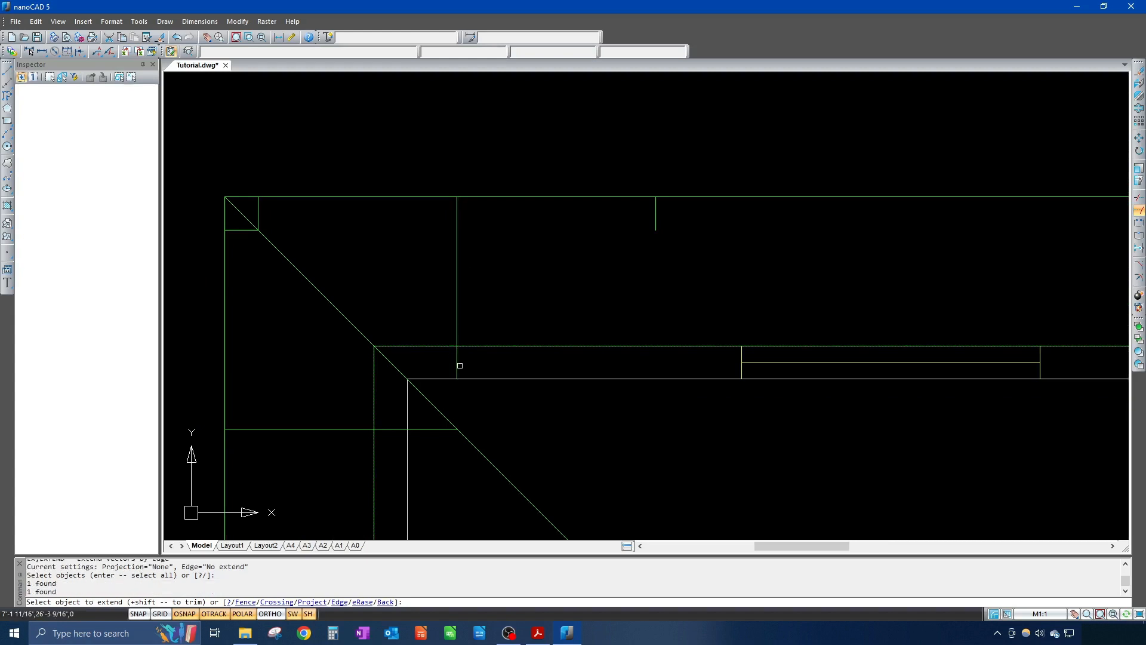
pyautogui.click(457, 365)
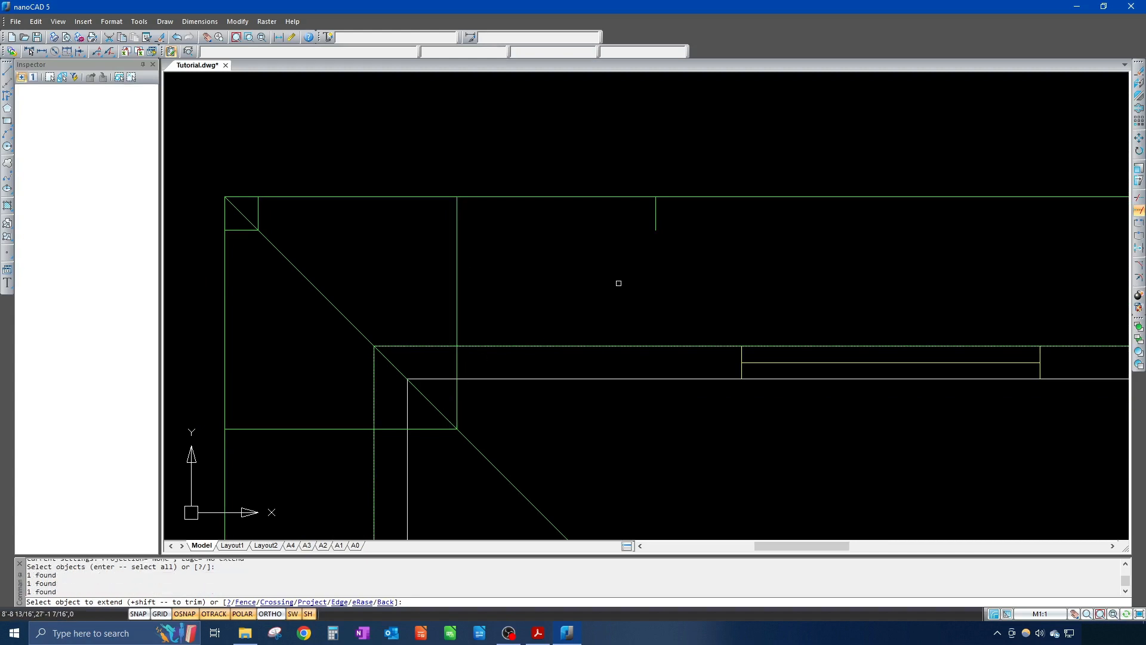
pyautogui.press('Return')
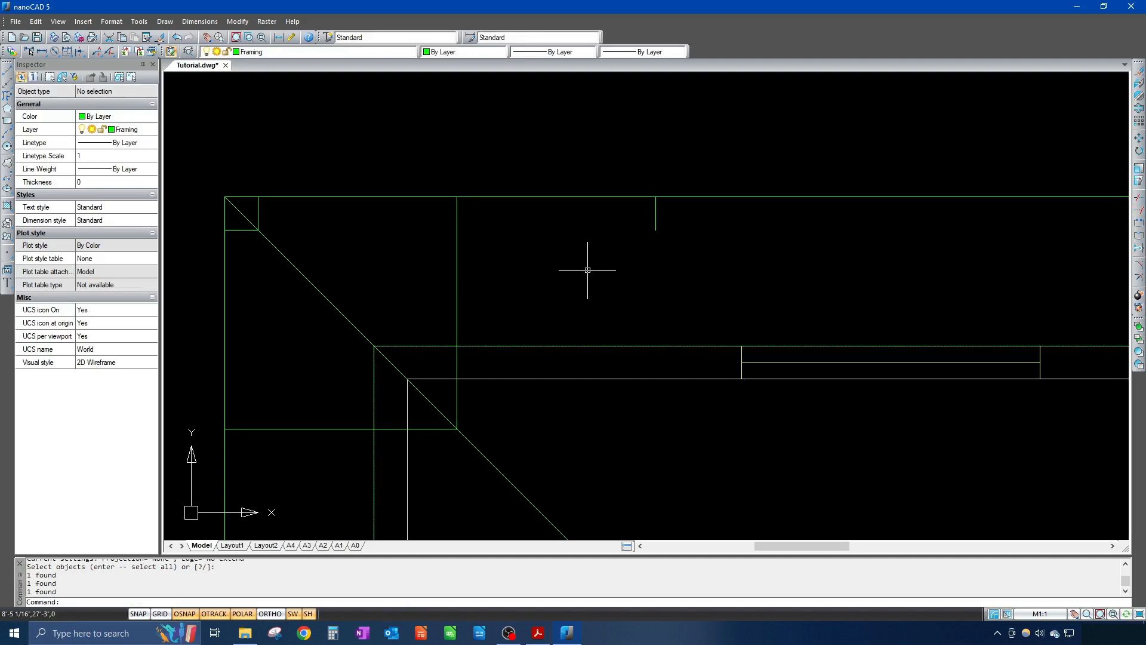
pyautogui.press('Return')
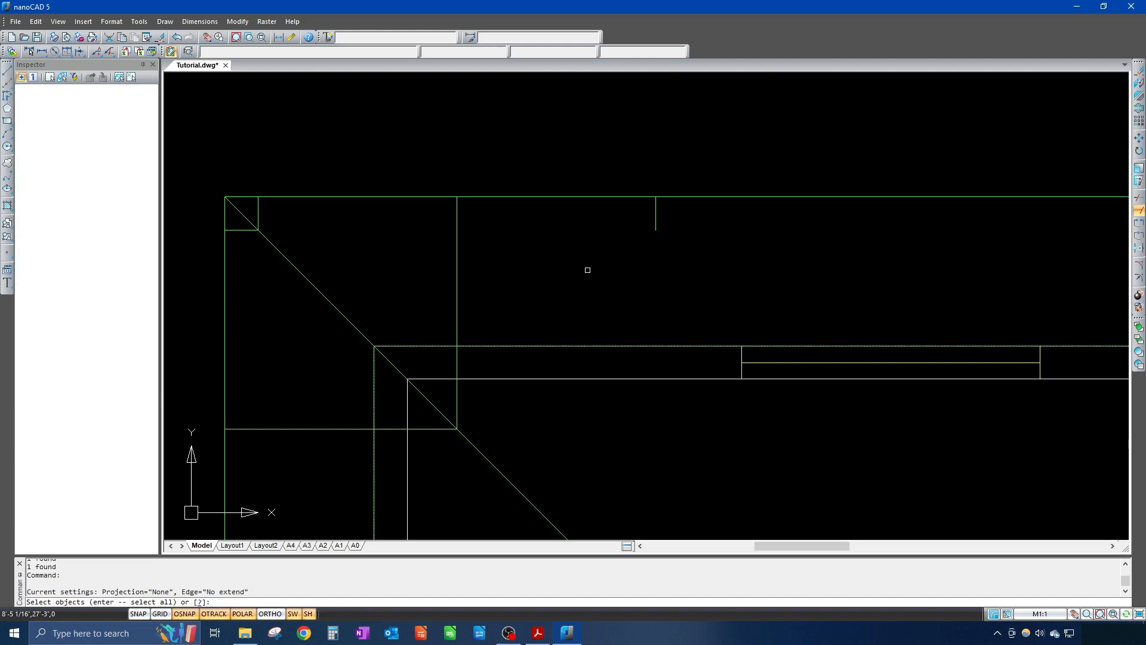
# Step: Extend the short top-left rafter down to the hip line boundary
pyautogui.scroll(2, 421, 270)
pyautogui.scroll(-2, 419, 271)
pyautogui.scroll(-2, 397, 298)
pyautogui.moveTo(389, 285); pyautogui.dragTo(352, 184, button='middle')
pyautogui.click(323, 188)
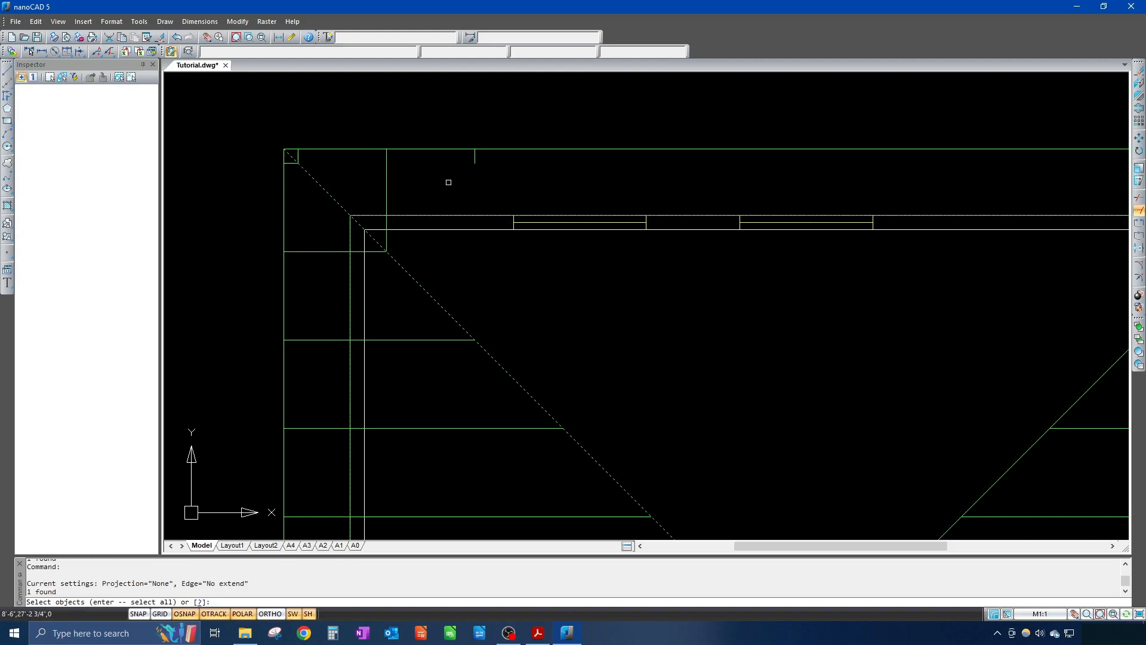
pyautogui.press('Return')
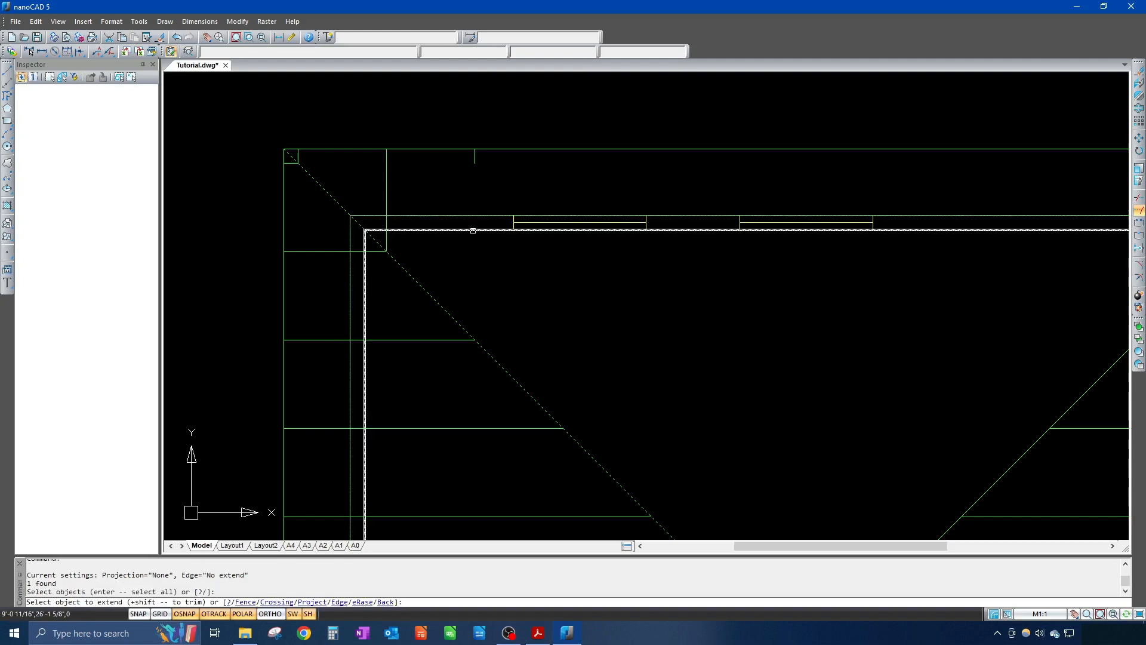
pyautogui.click(475, 159)
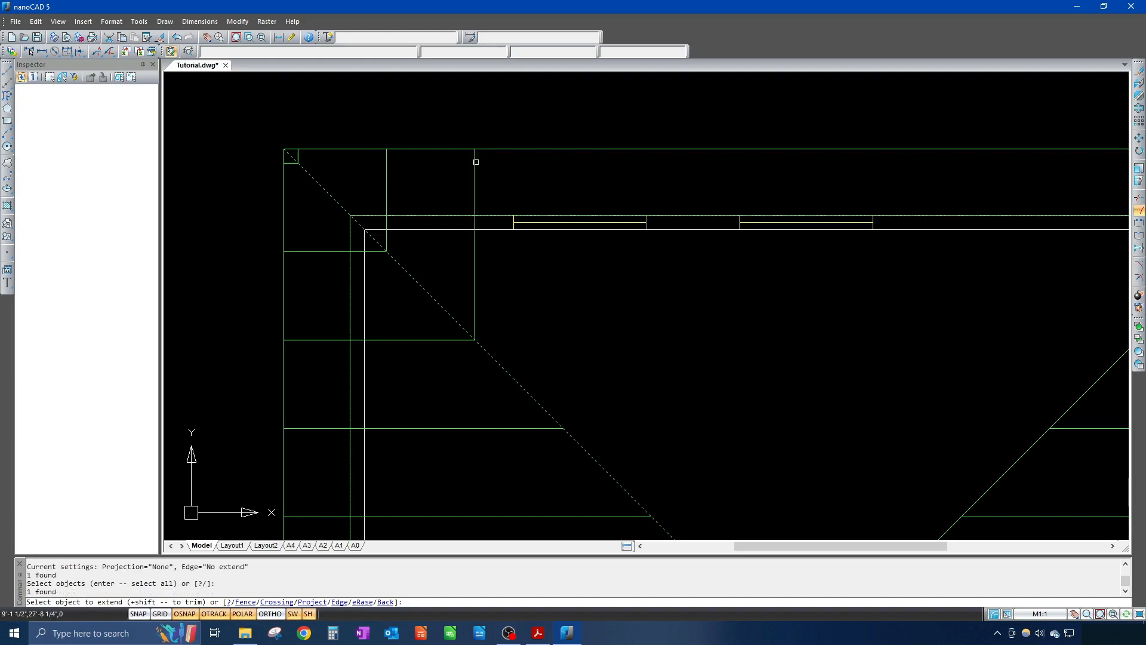
# Step: End the extend, recentre the roof plan, and bring up CAD_Alias_List.pdf in Acrobat
pyautogui.moveTo(691, 394)
pyautogui.mouseDown(button='middle')
pyautogui.moveTo(578, 346)
pyautogui.moveTo(622, 400)
pyautogui.mouseUp(button='middle')
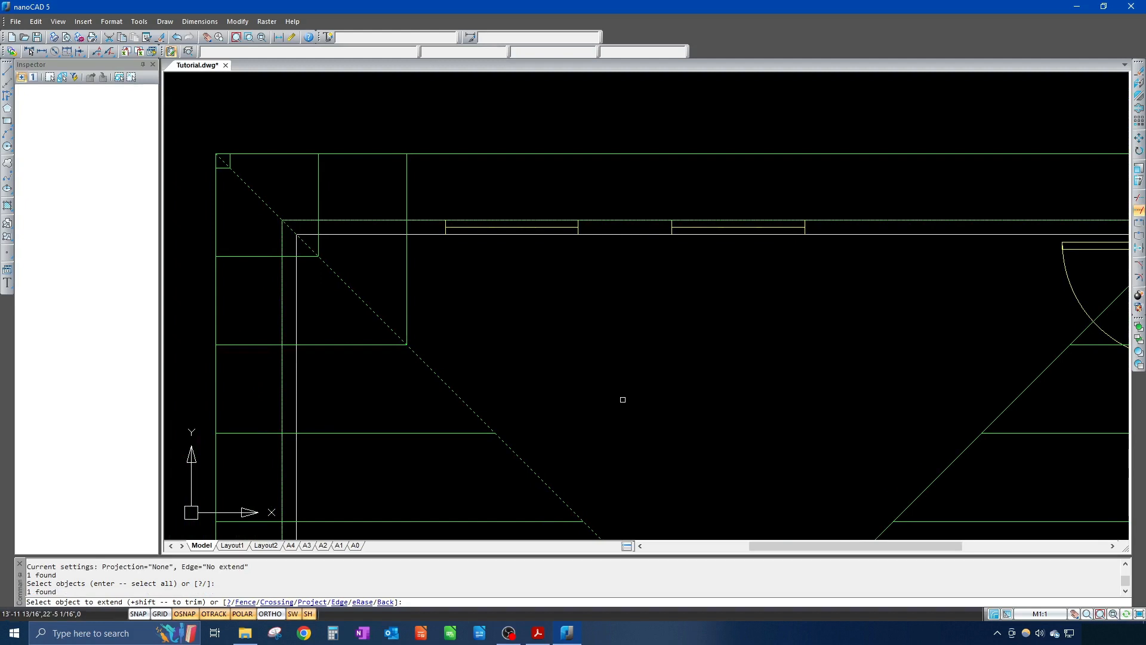
pyautogui.moveTo(668, 396)
pyautogui.mouseDown(button='middle')
pyautogui.moveTo(634, 338)
pyautogui.moveTo(547, 301)
pyautogui.moveTo(583, 389)
pyautogui.mouseUp(button='middle')
pyautogui.scroll(2, 552, 302)
pyautogui.scroll(-4, 556, 302)
pyautogui.press('Escape')
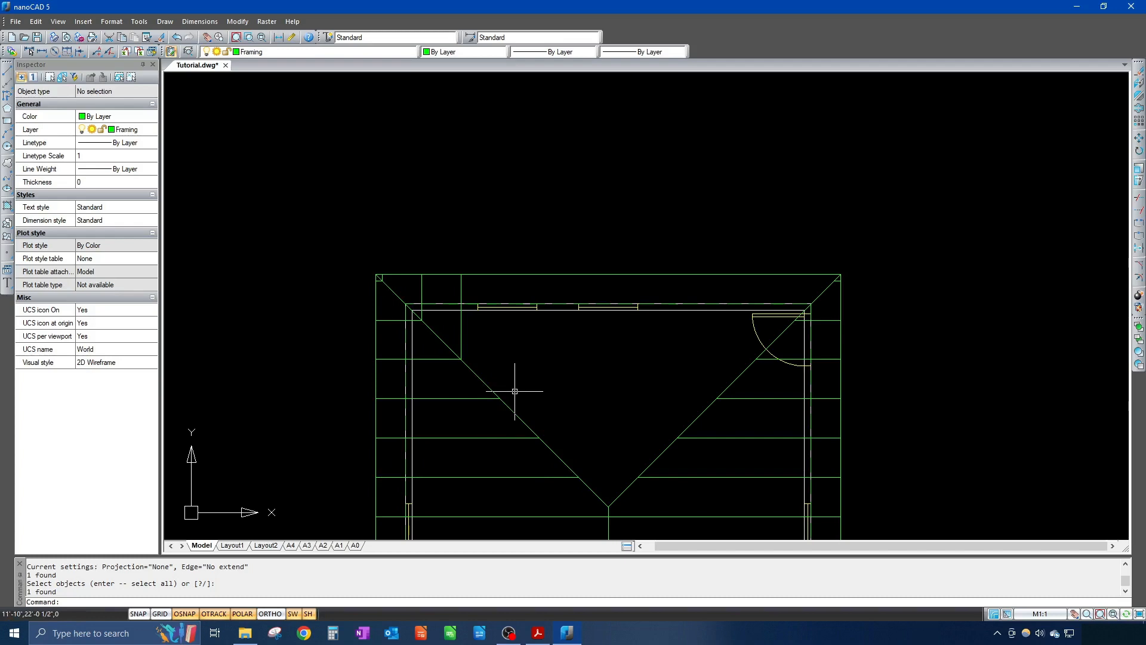
pyautogui.moveTo(542, 404); pyautogui.dragTo(548, 393, button='middle')
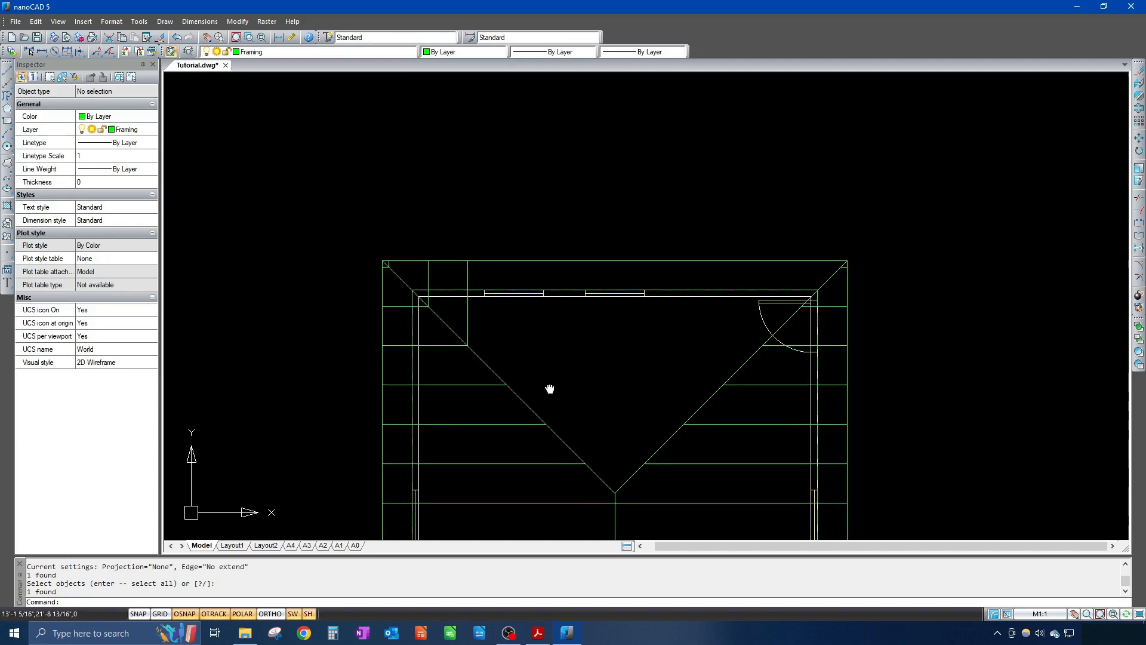
pyautogui.click(538, 632)
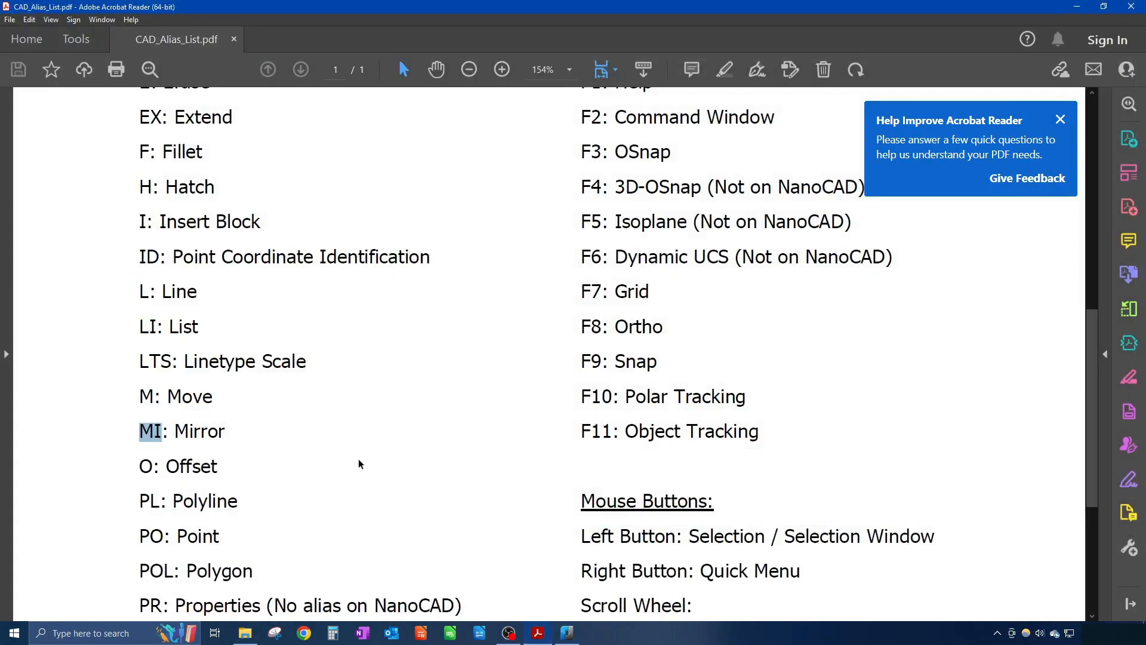
# Step: Highlight the AR: Array alias in the PDF, then minimize Acrobat and return to nanoCAD
pyautogui.scroll(8, 360, 466)
pyautogui.moveTo(144, 289); pyautogui.dragTo(159, 291)
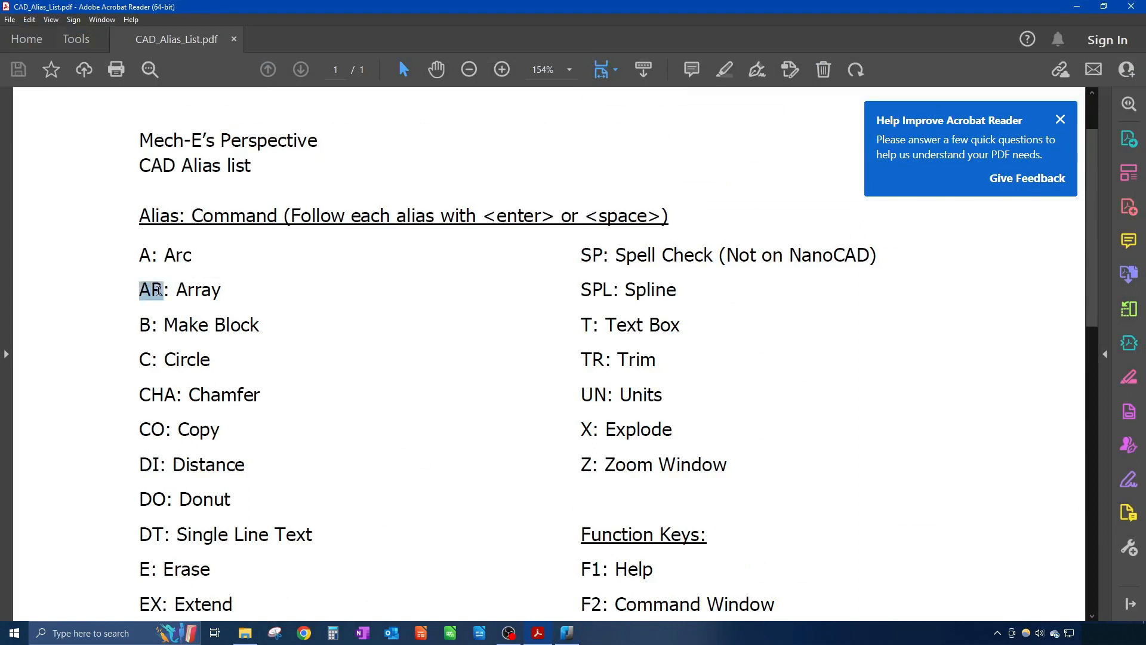
pyautogui.click(1060, 120)
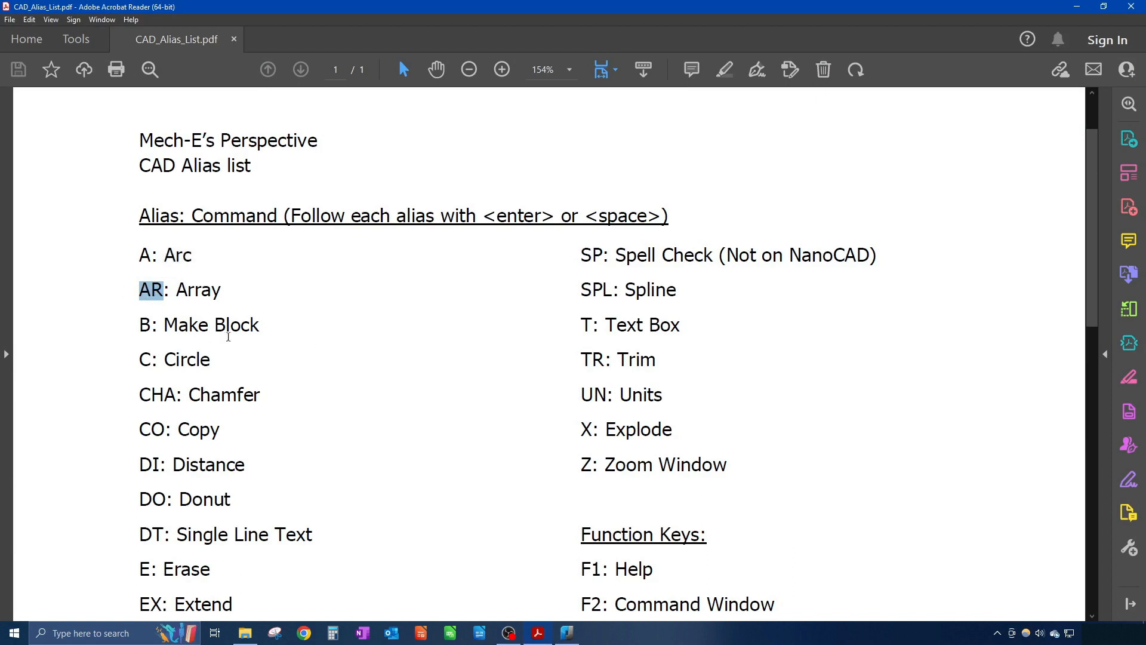
pyautogui.scroll(-3, 196, 320)
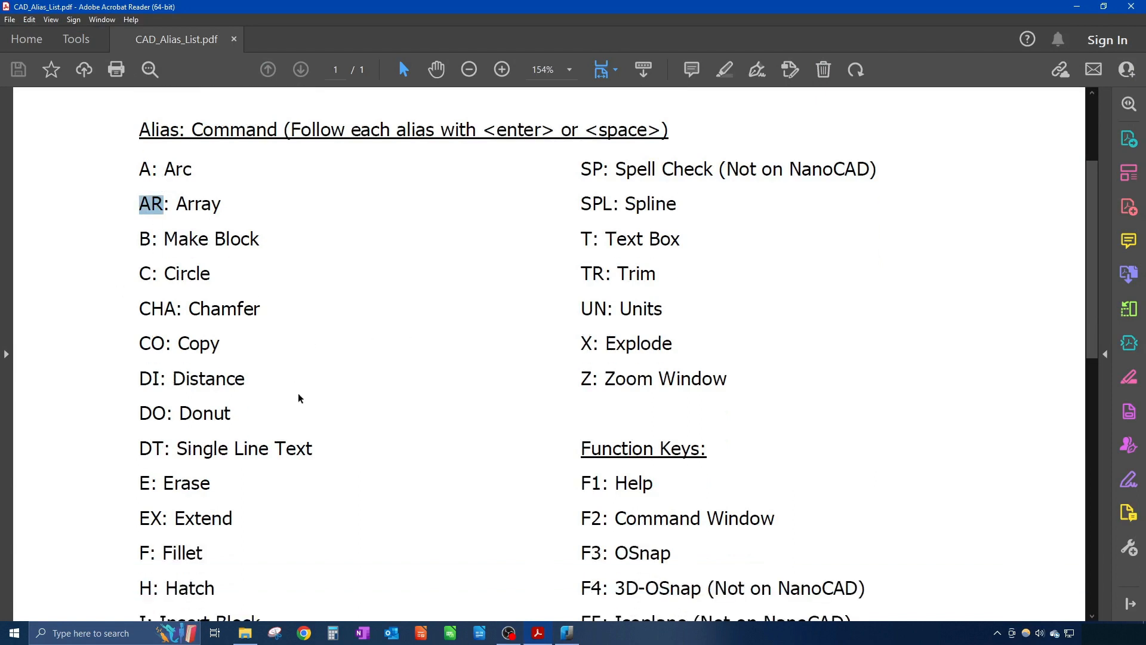
pyautogui.click(1078, 6)
pyautogui.press('Escape')
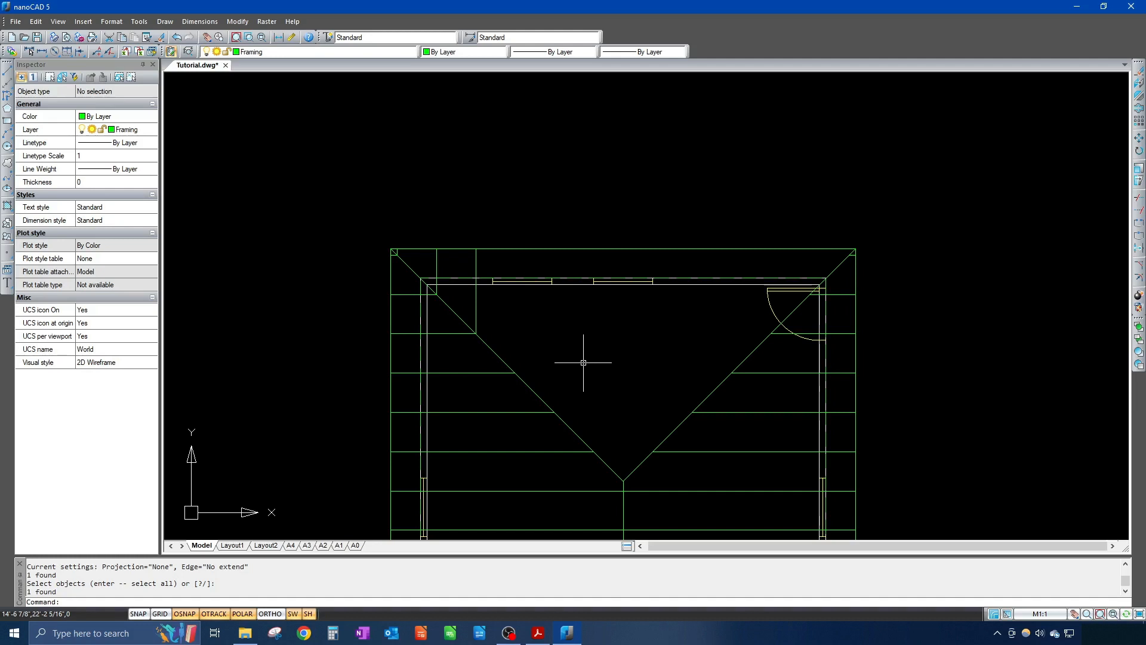
# Step: Open the Array dialog with AR, move it aside, and view Polar Array options (4 items, 360°)
pyautogui.write('ar')
pyautogui.press('Return')
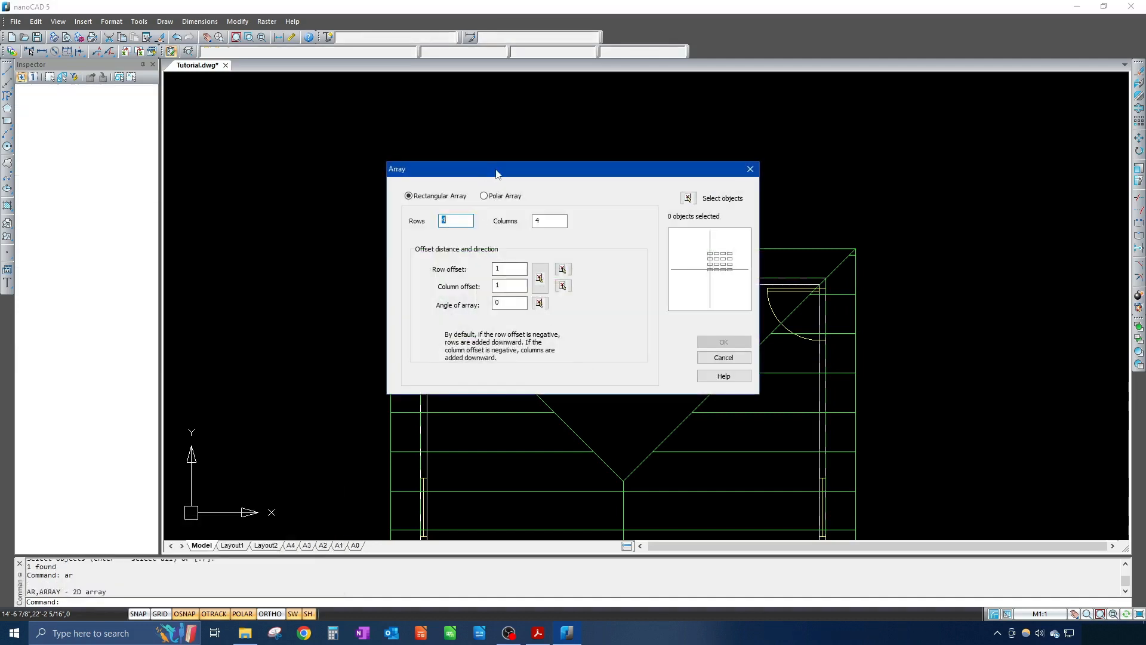
pyautogui.moveTo(495, 170)
pyautogui.mouseDown()
pyautogui.moveTo(723, 149)
pyautogui.moveTo(811, 182)
pyautogui.mouseUp()
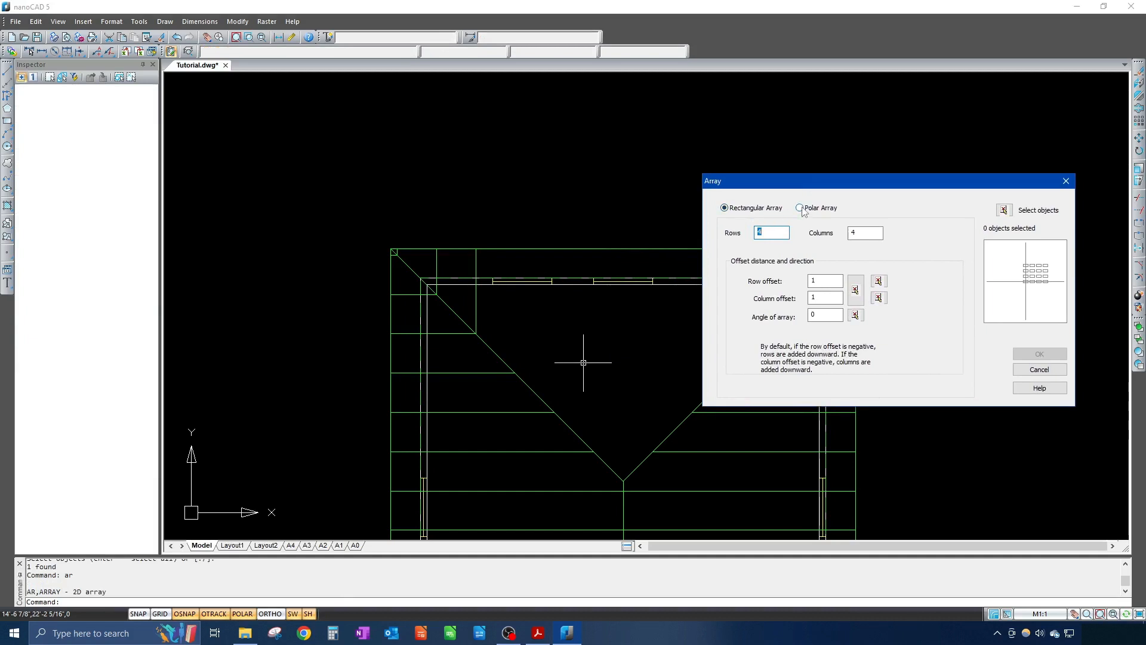
pyautogui.moveTo(778, 183); pyautogui.dragTo(621, 219)
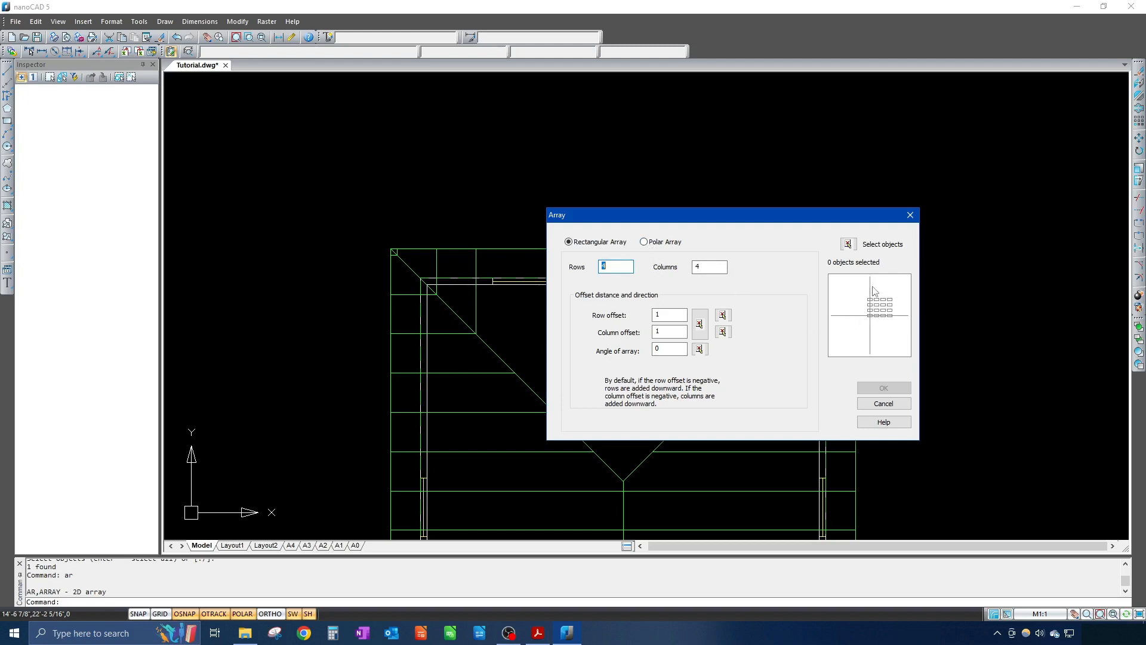
pyautogui.click(659, 242)
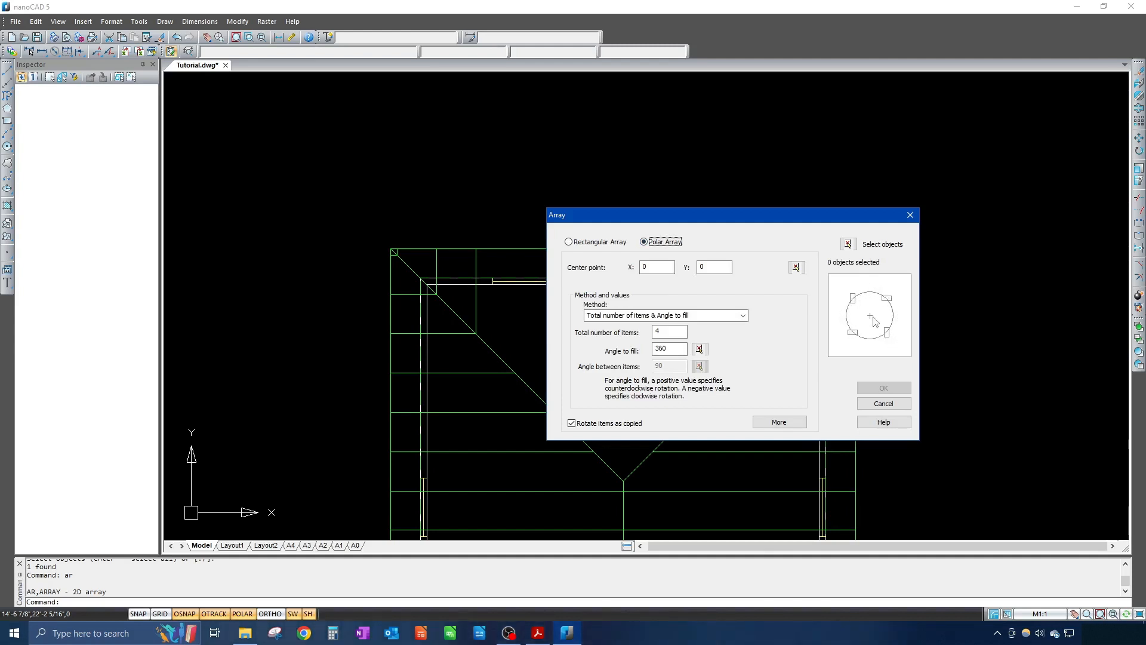
# Step: Switch the Array dialog back to Rectangular Array and move it right, off the roof plan
pyautogui.click(582, 246)
pyautogui.moveTo(711, 220); pyautogui.dragTo(919, 201)
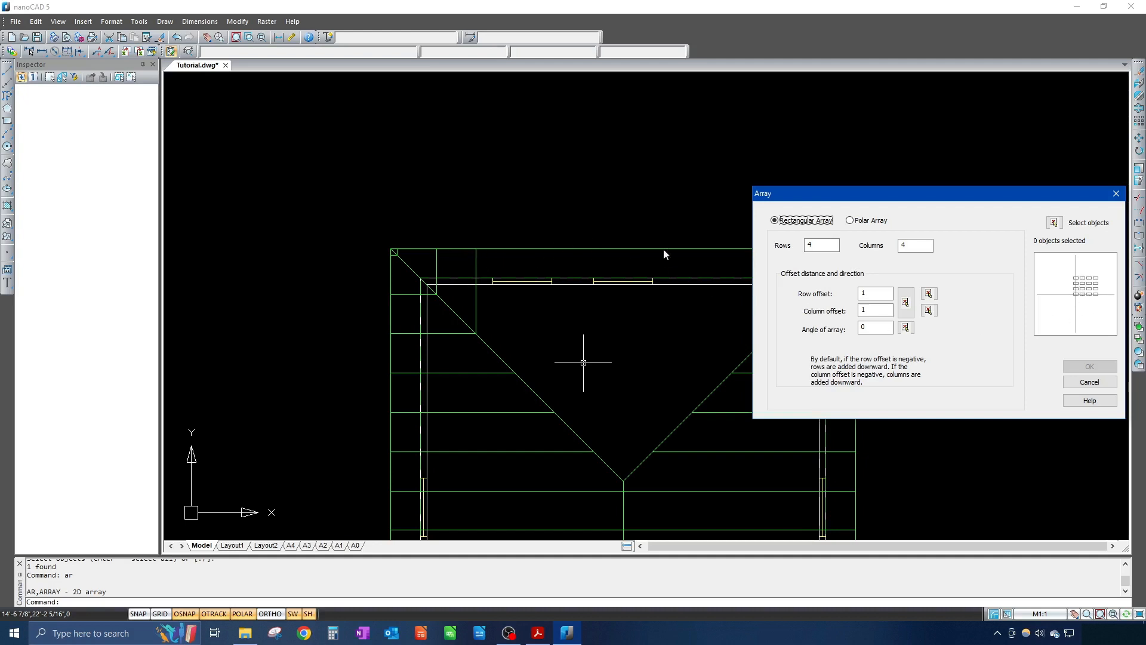
# Step: Set the rectangular array to 1 row, 4 columns, column offset 24 (2'), row offset 0
pyautogui.press('Tab')
pyautogui.write('1')
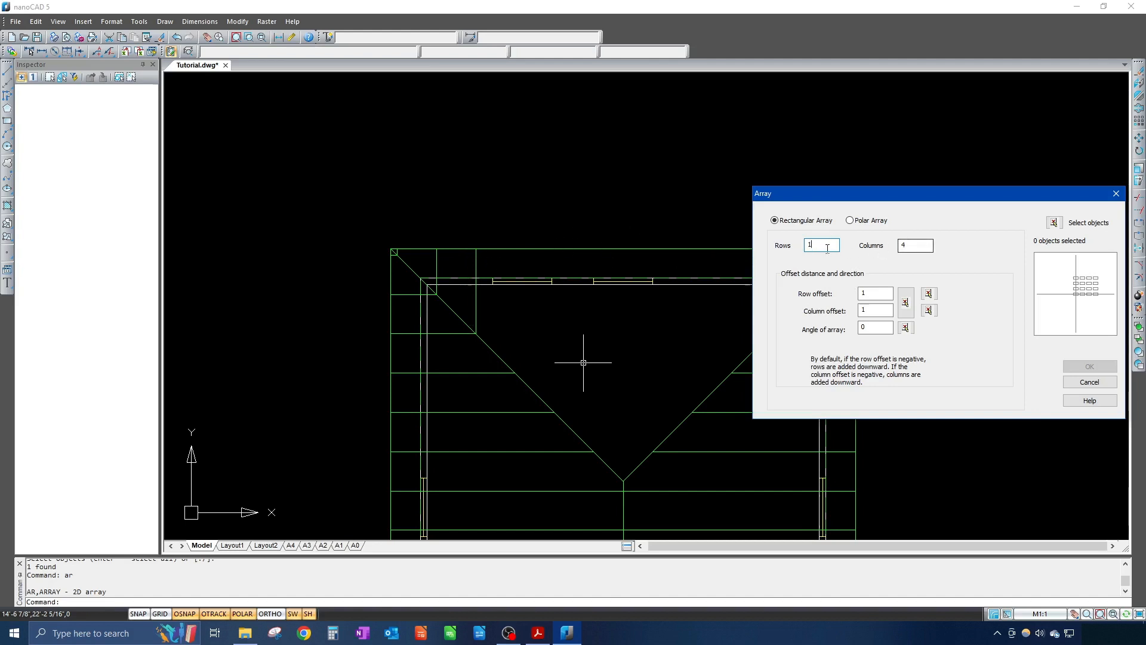
pyautogui.doubleClick(902, 246)
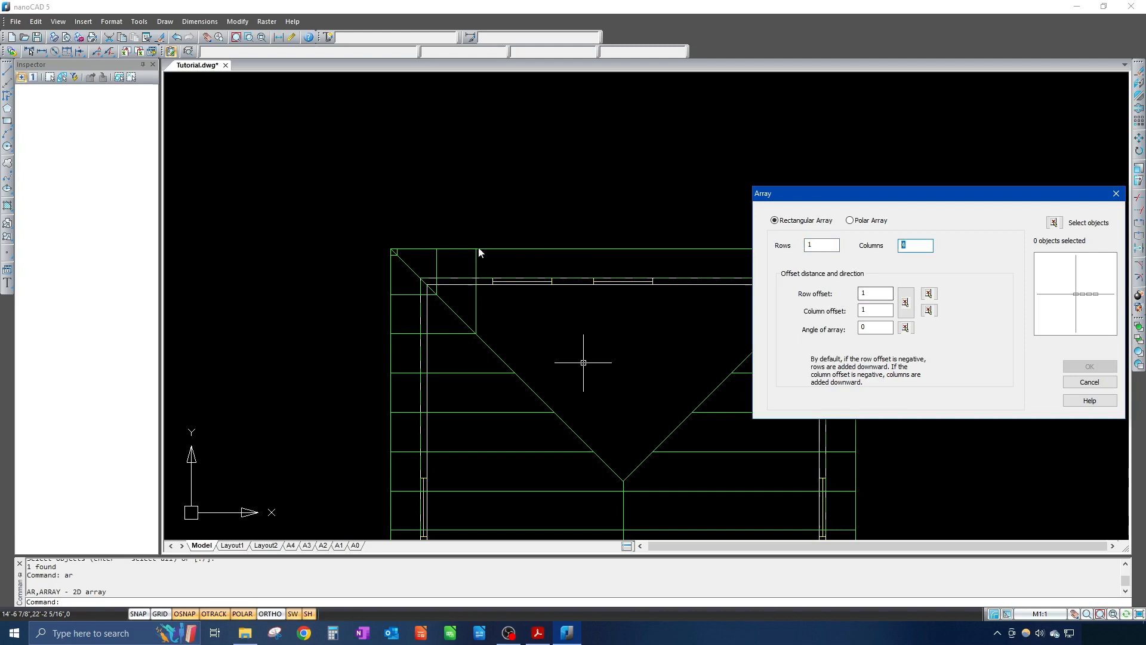
pyautogui.doubleClick(862, 310)
pyautogui.click(1053, 228)
pyautogui.doubleClick(861, 293)
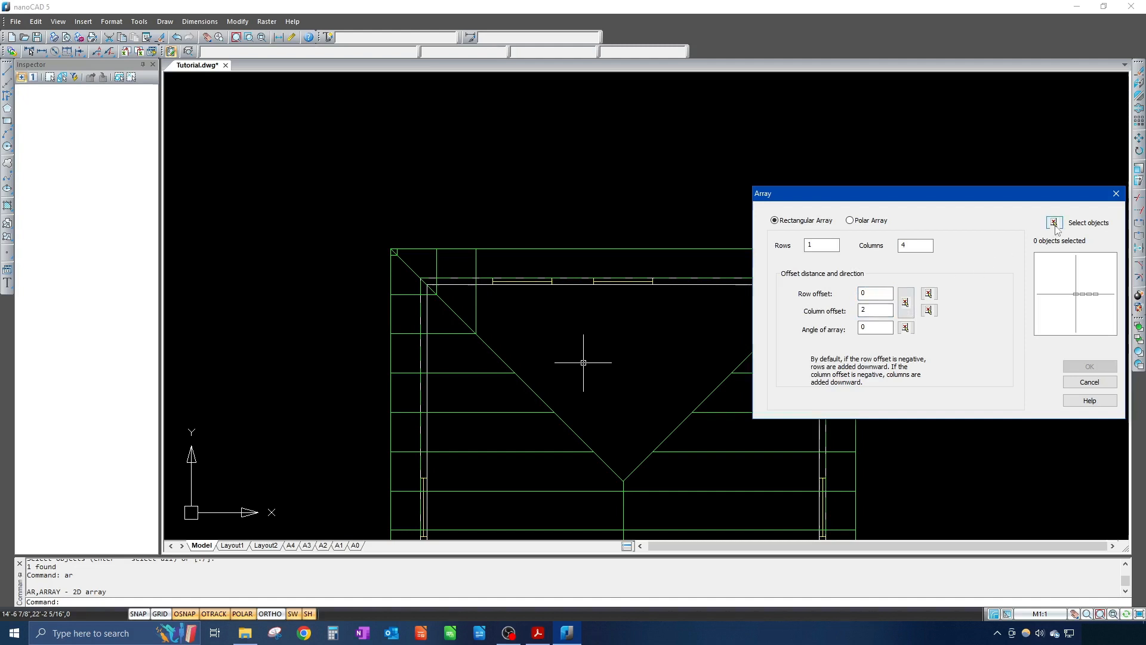
pyautogui.click(1053, 222)
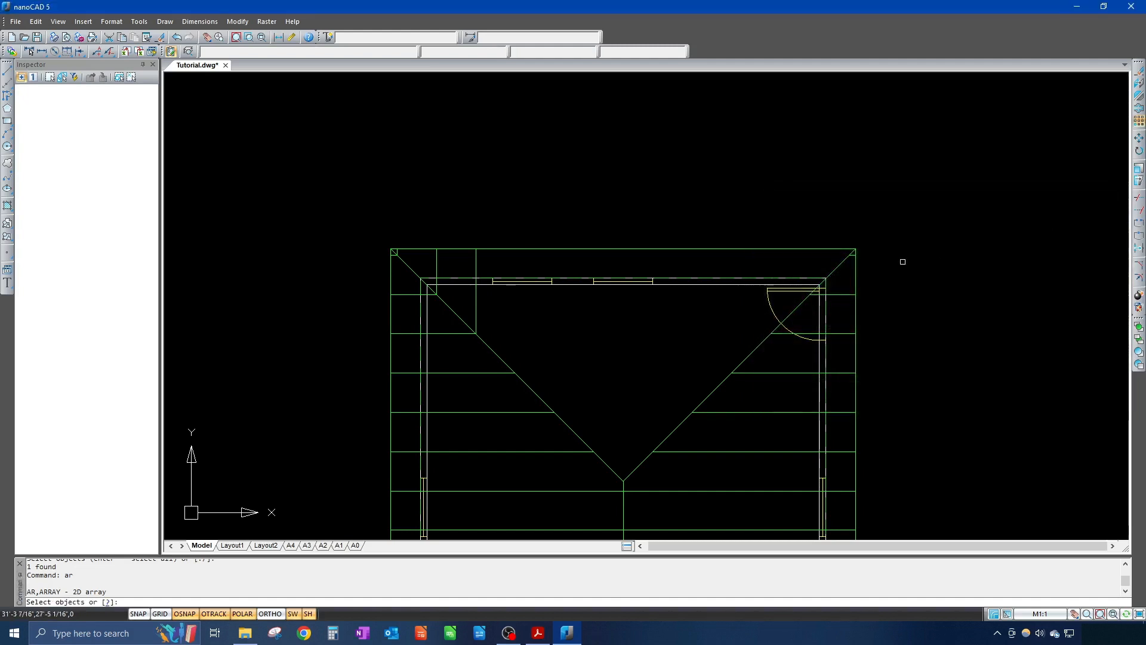
# Step: Array the short vertical rafter line into four copies spaced 24 apart
pyautogui.click(476, 305)
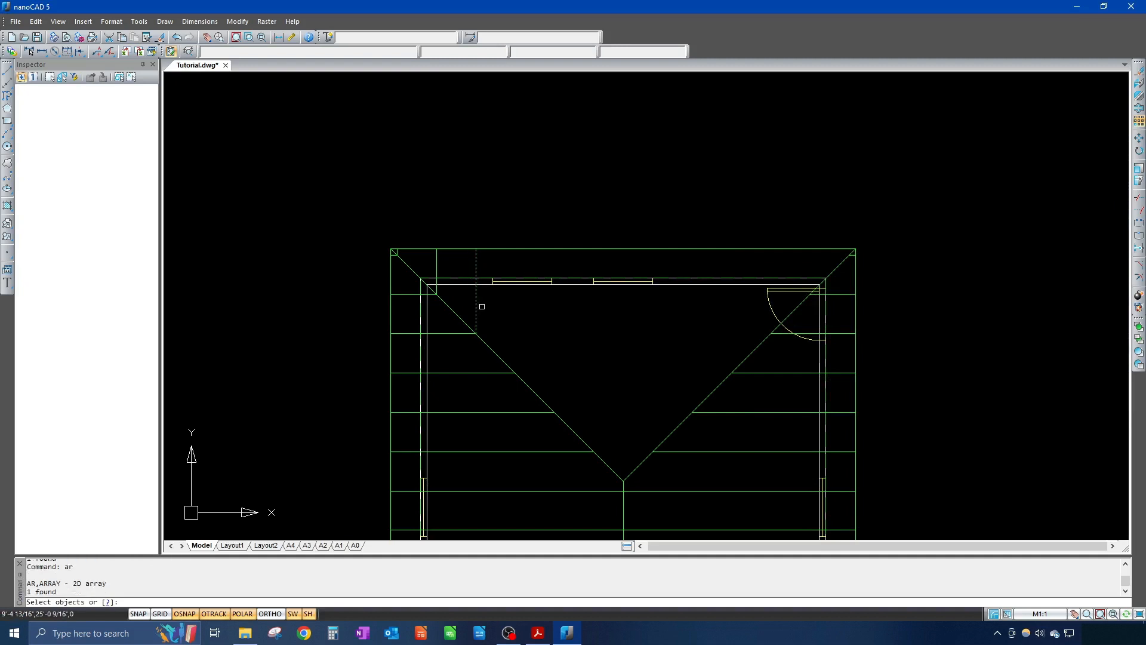
pyautogui.press('Return')
pyautogui.click(508, 286)
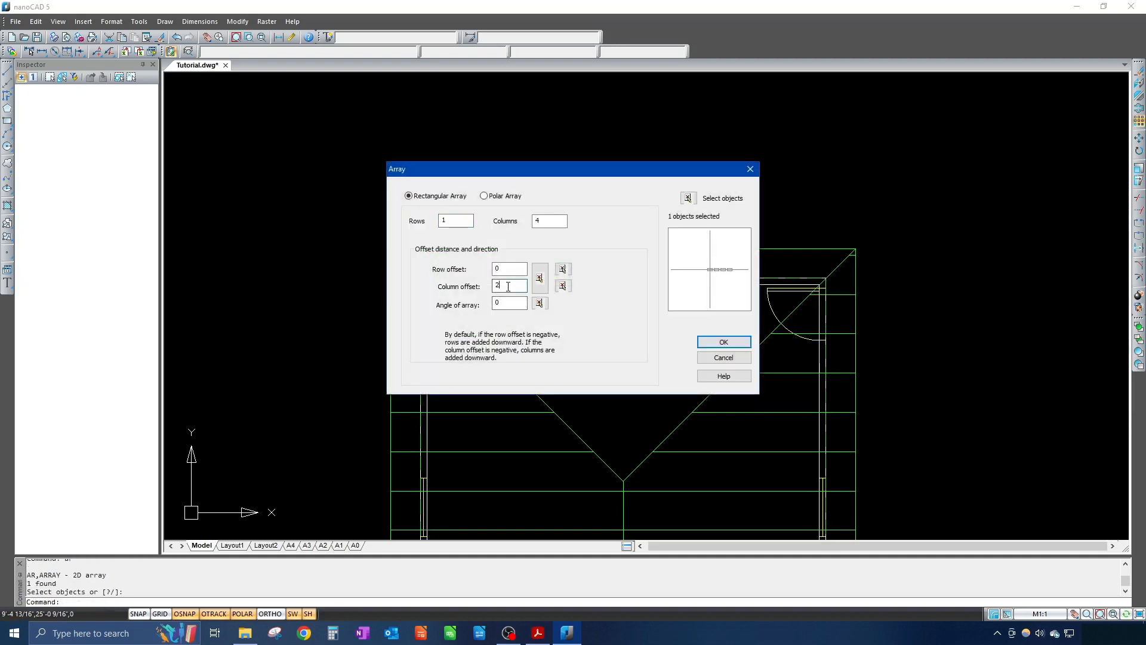
pyautogui.write('24')
pyautogui.press('Return')
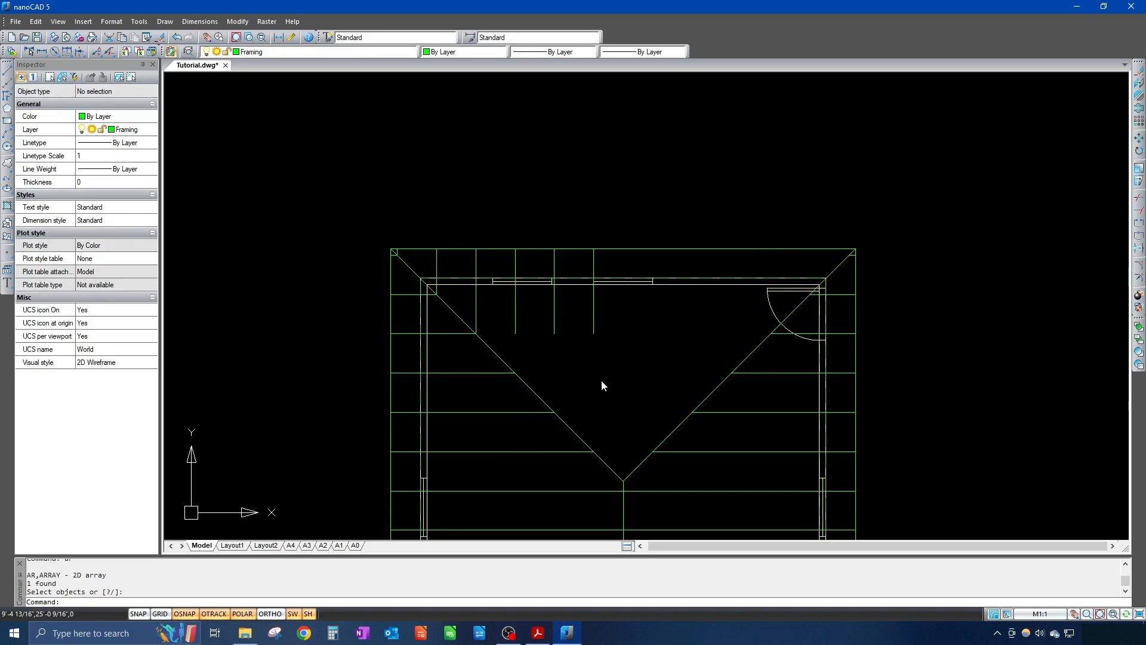
# Step: Start the EXTEND command with EX after discarding a mistyped WZ
pyautogui.write('wz')
pyautogui.press('BackSpace')
pyautogui.press('BackSpace')
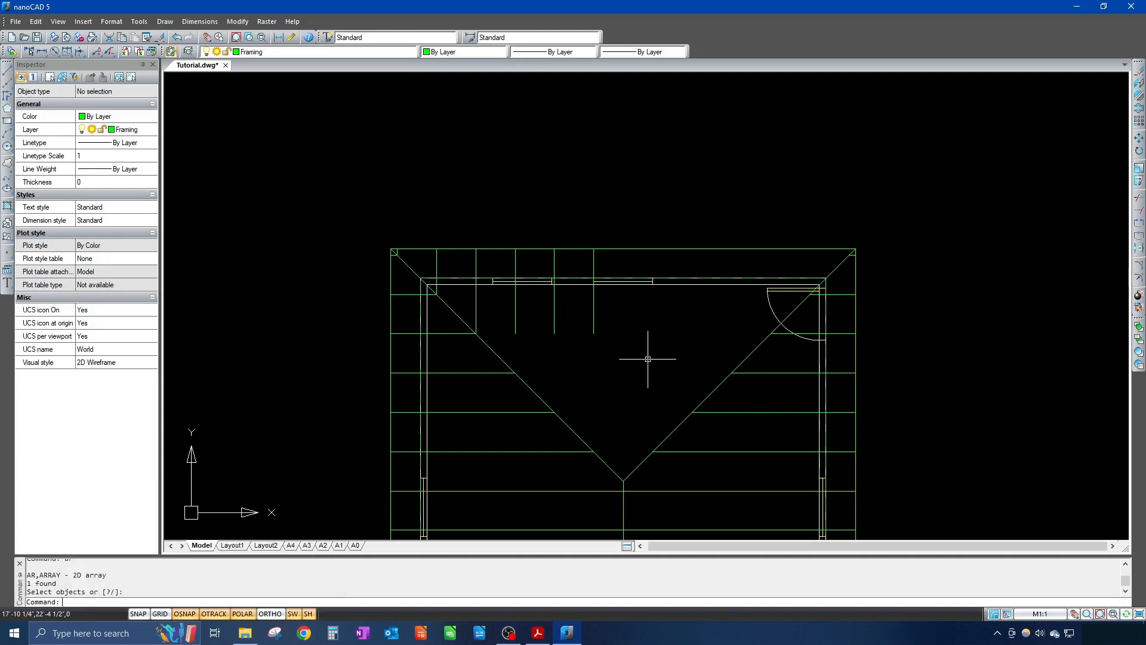
pyautogui.write('ex')
pyautogui.press('Return')
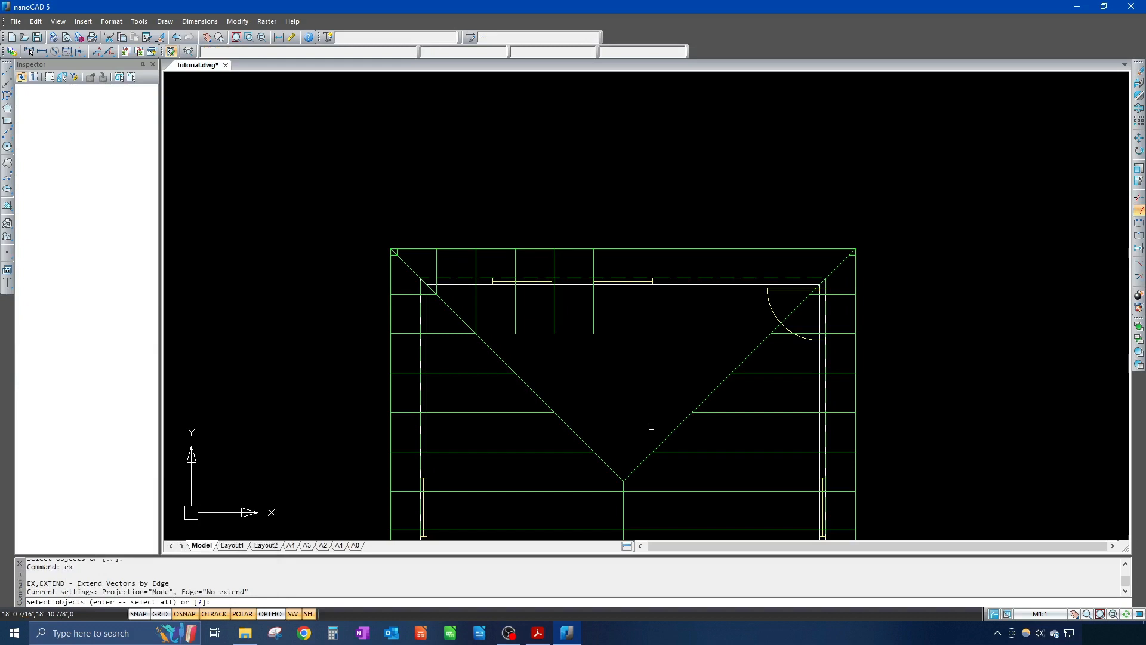
# Step: Extend the three short jack rafters down to the left hip line
pyautogui.click(529, 392)
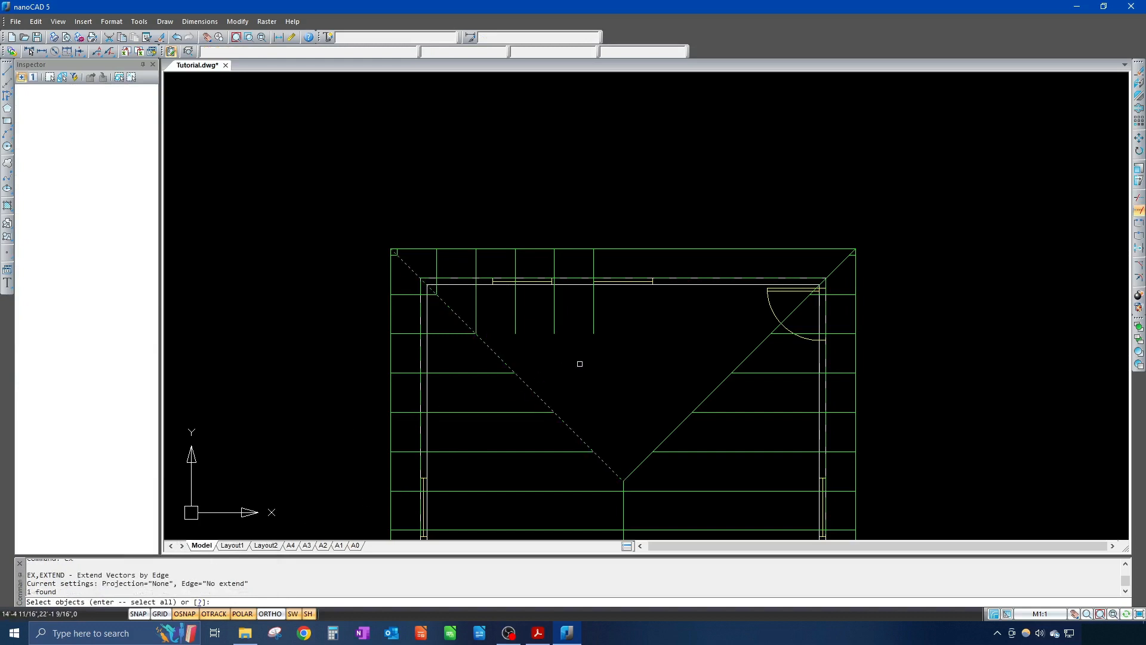
pyautogui.press('Return')
pyautogui.moveTo(629, 316); pyautogui.dragTo(511, 346)
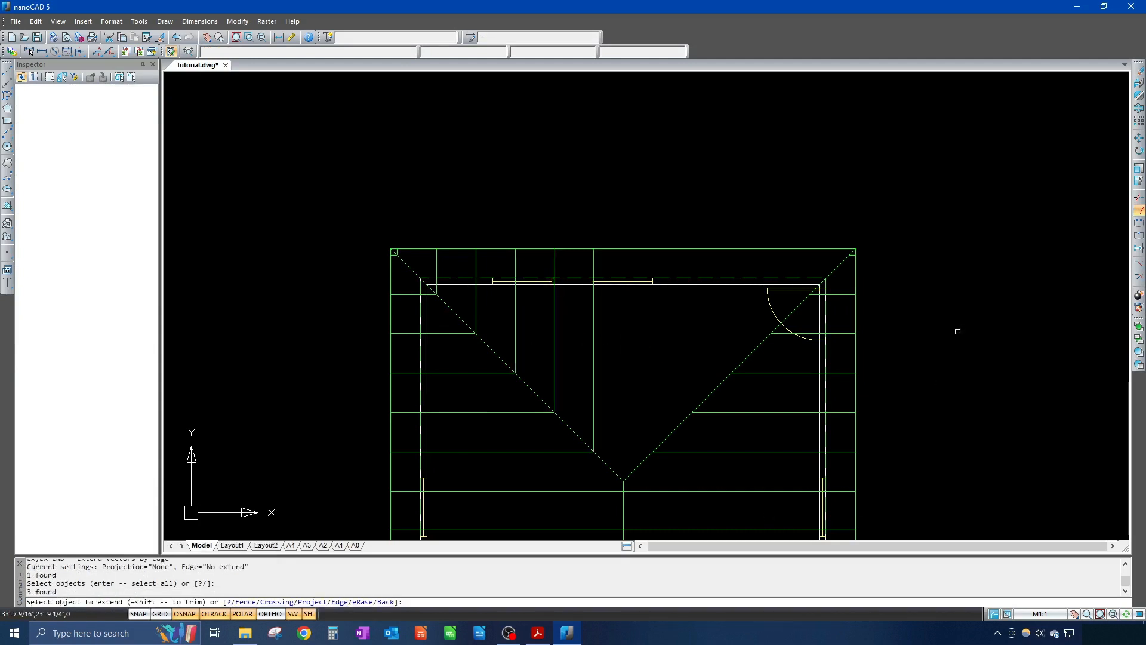
pyautogui.press('Return')
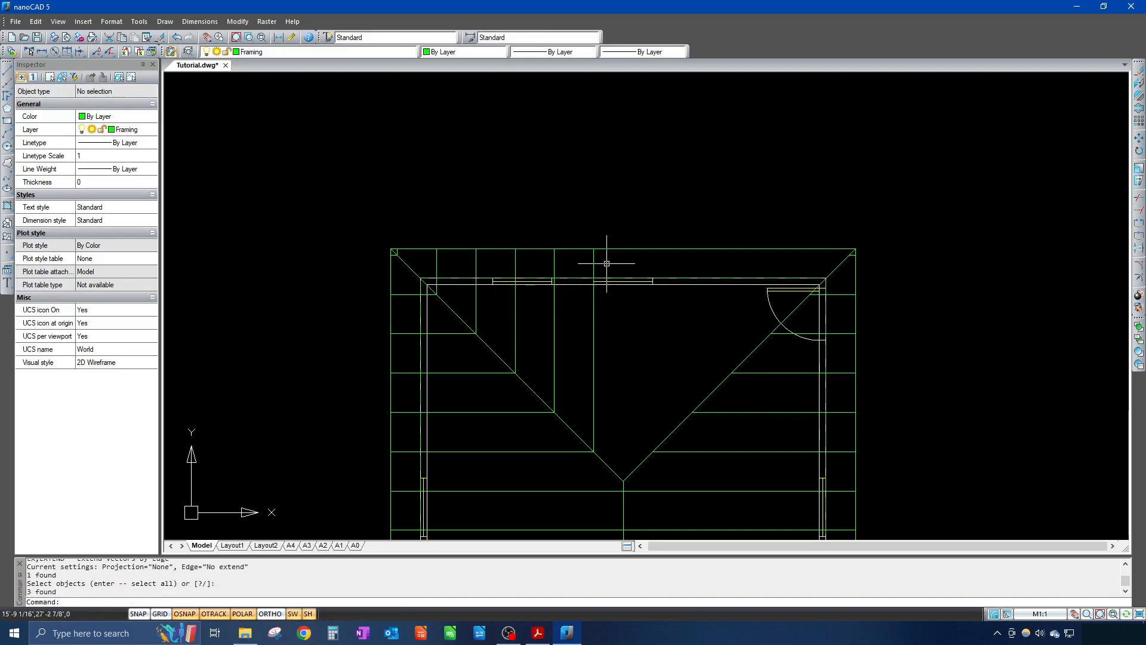
# Step: Mirror the five jack rafters about the vertical centre line, keeping the originals
pyautogui.moveTo(607, 263); pyautogui.dragTo(429, 282)
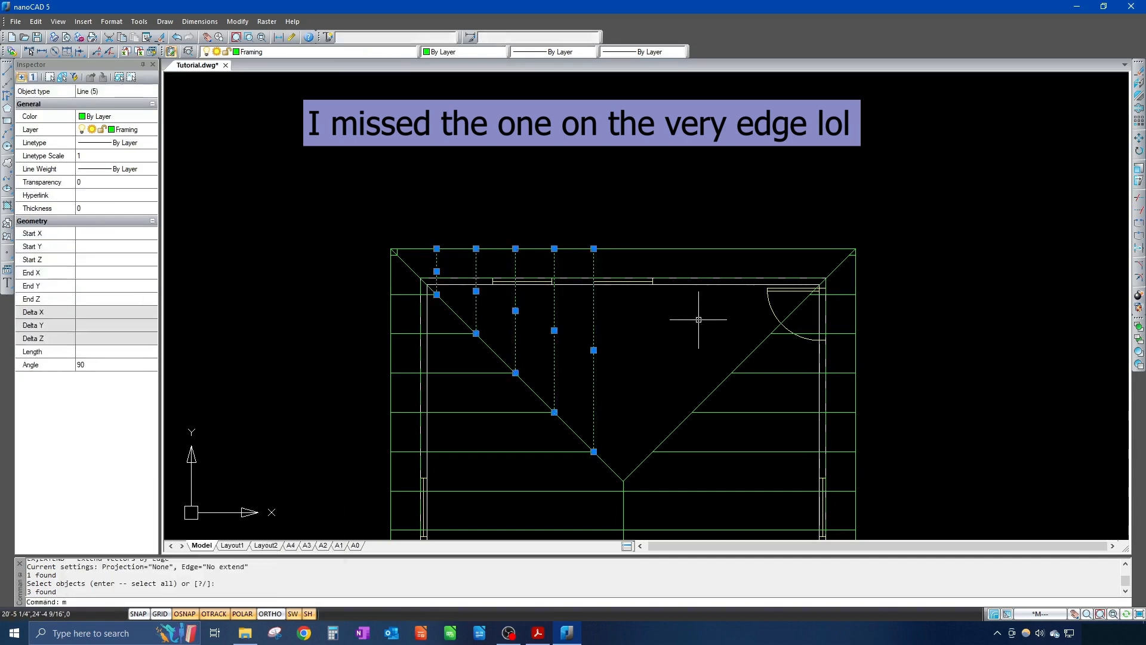
pyautogui.write('mi')
pyautogui.press('Return')
pyautogui.click(624, 352)
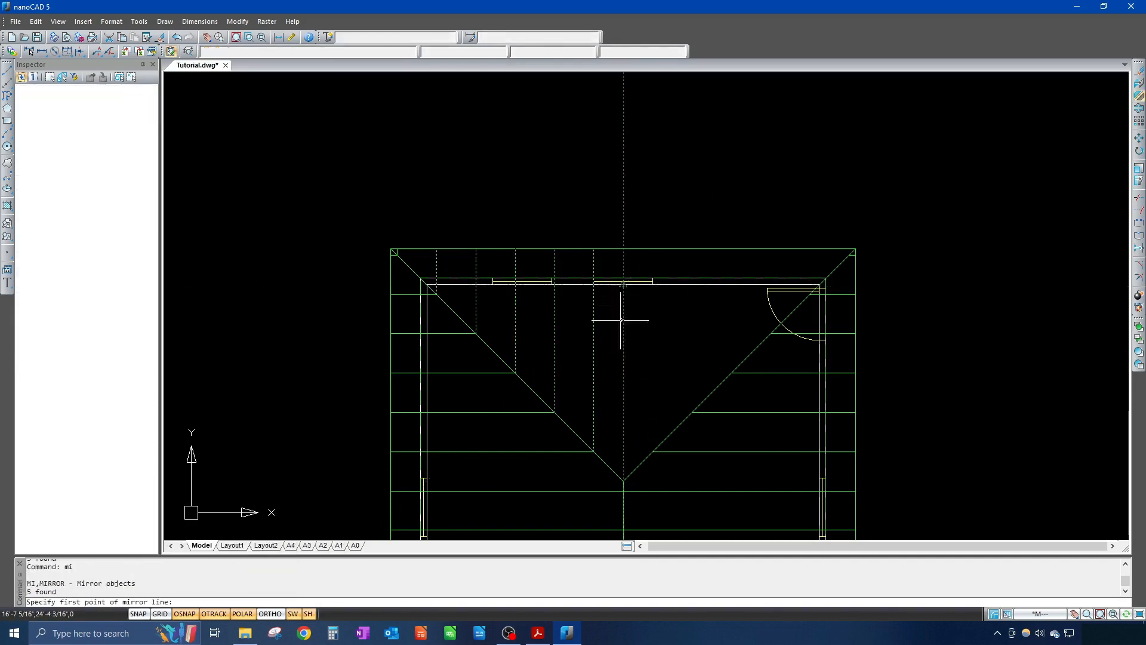
pyautogui.click(624, 428)
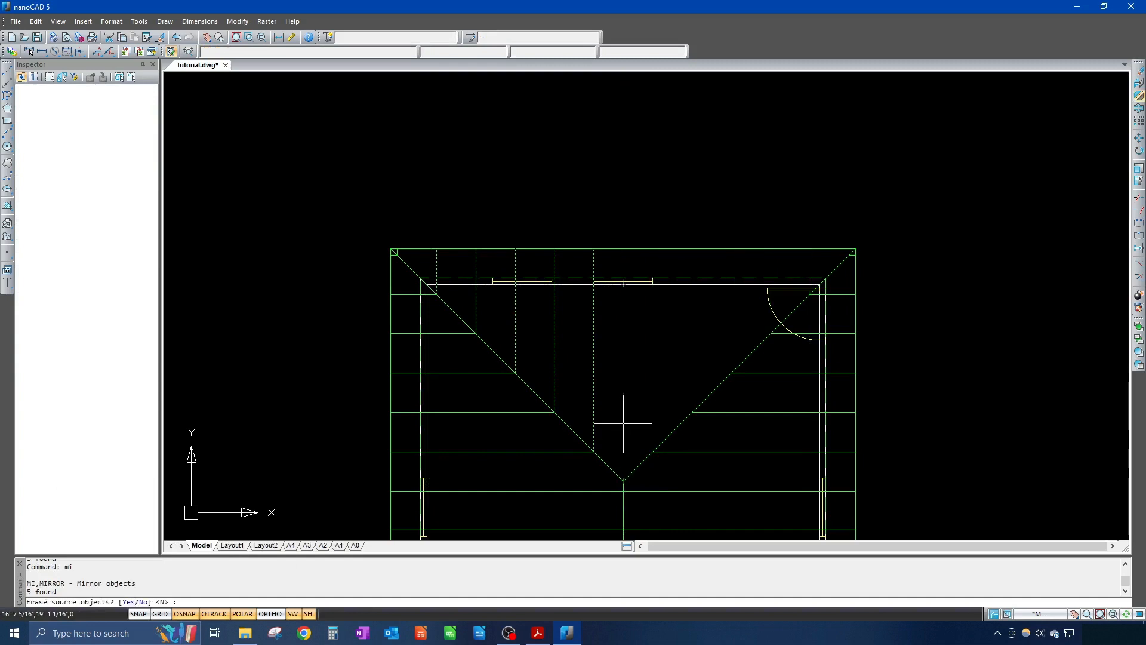
pyautogui.press('Return')
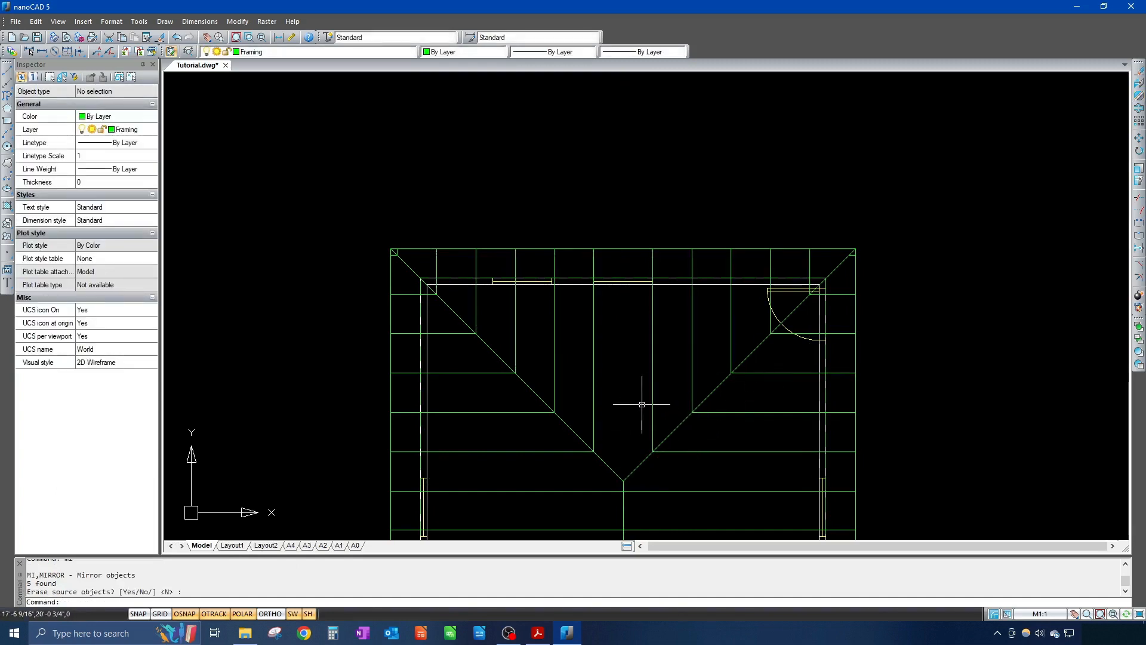
pyautogui.write('di')
pyautogui.press('Return')
pyautogui.press('Escape')
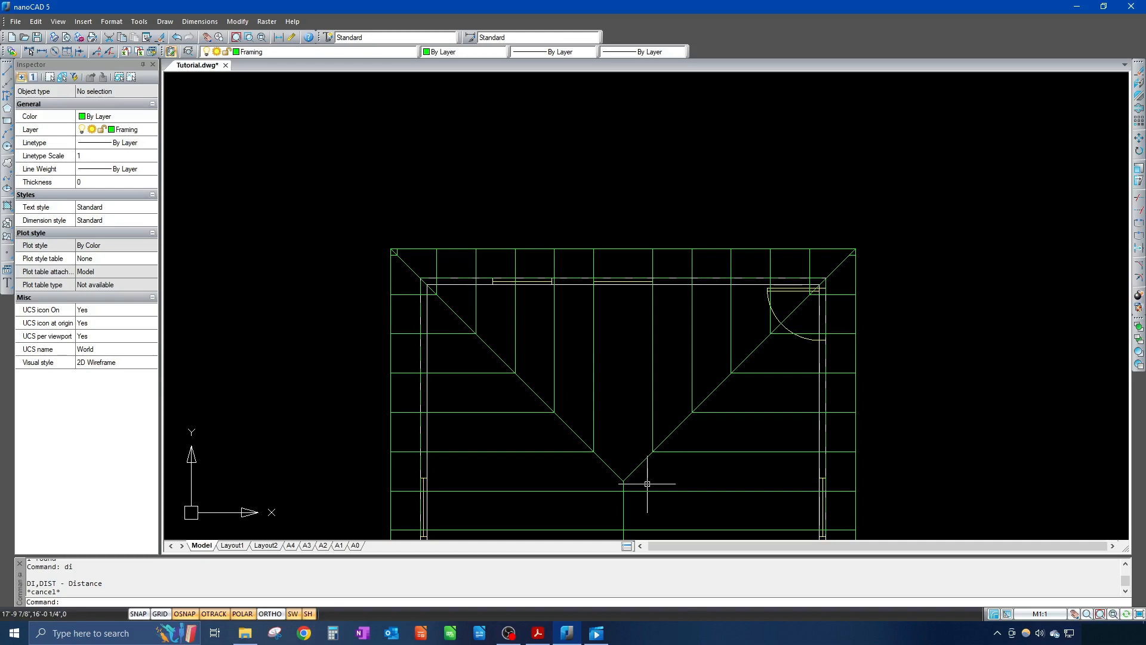
# Step: Draw a vertical centre line from the hips' meeting point up to the top edge midpoint
pyautogui.write('l')
pyautogui.press('Return')
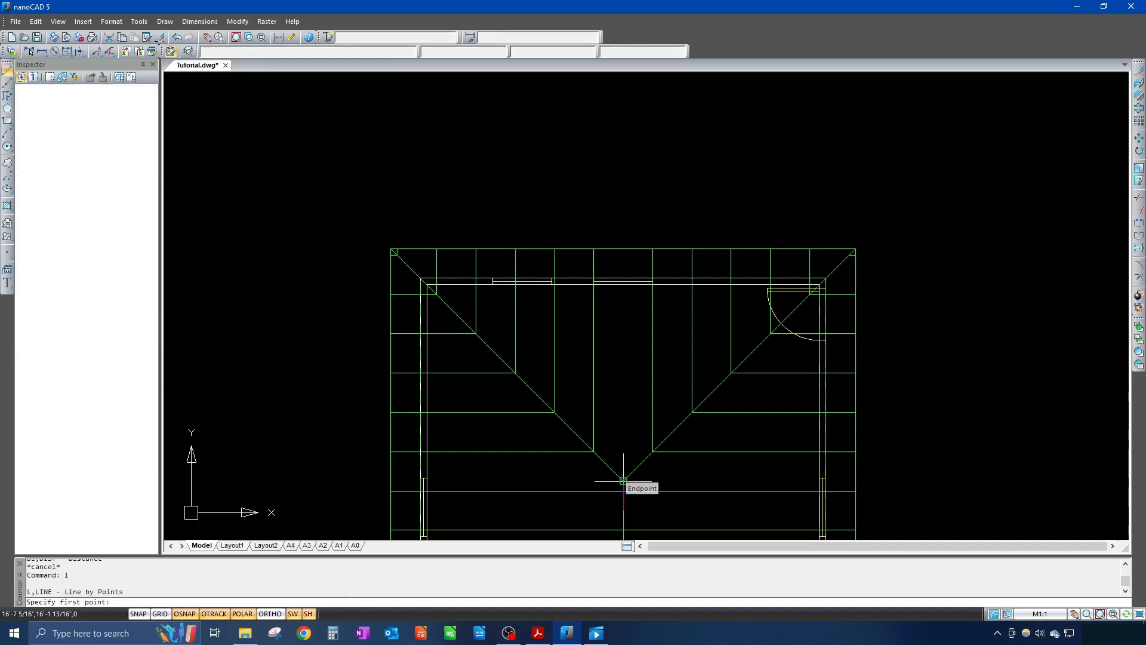
pyautogui.click(623, 481)
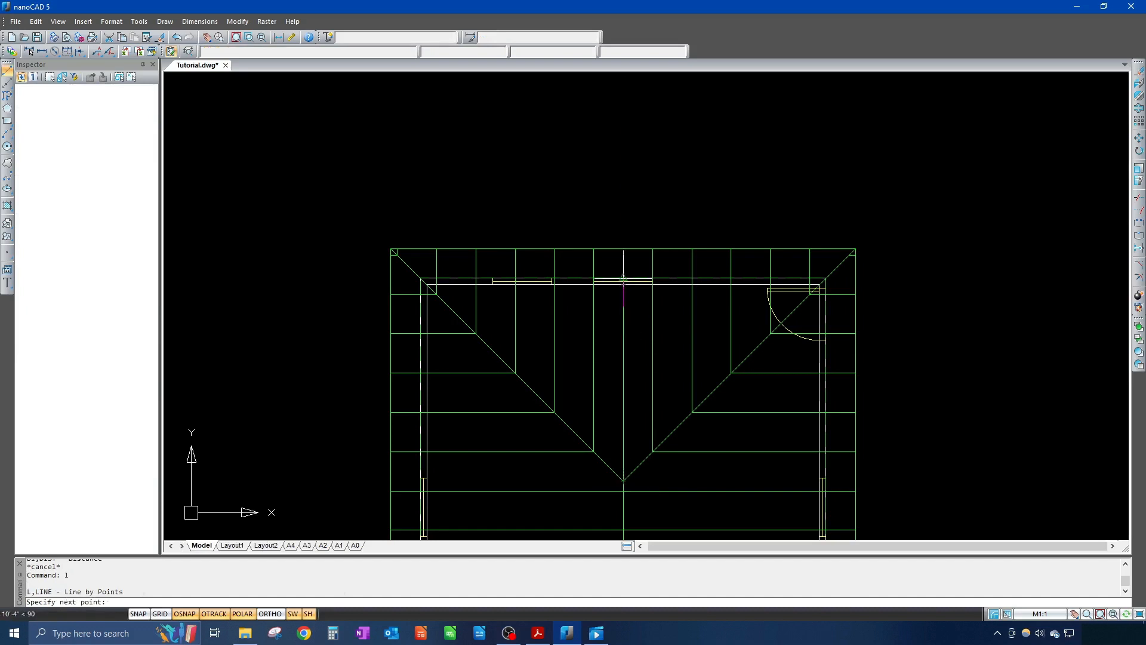
pyautogui.click(623, 249)
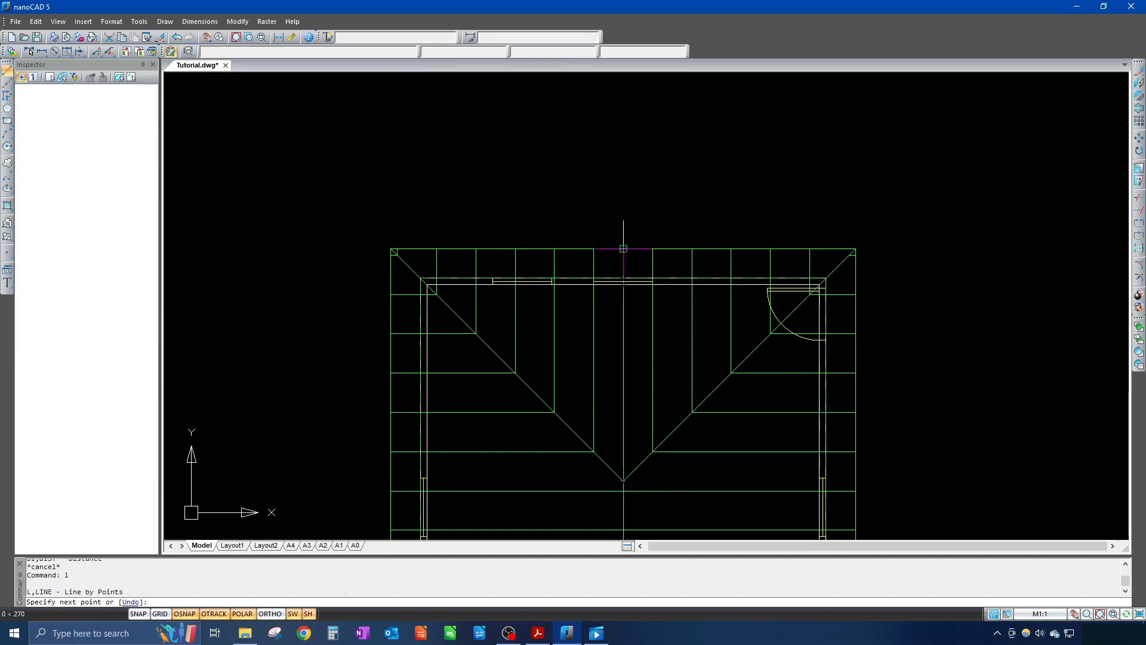
pyautogui.press('Return')
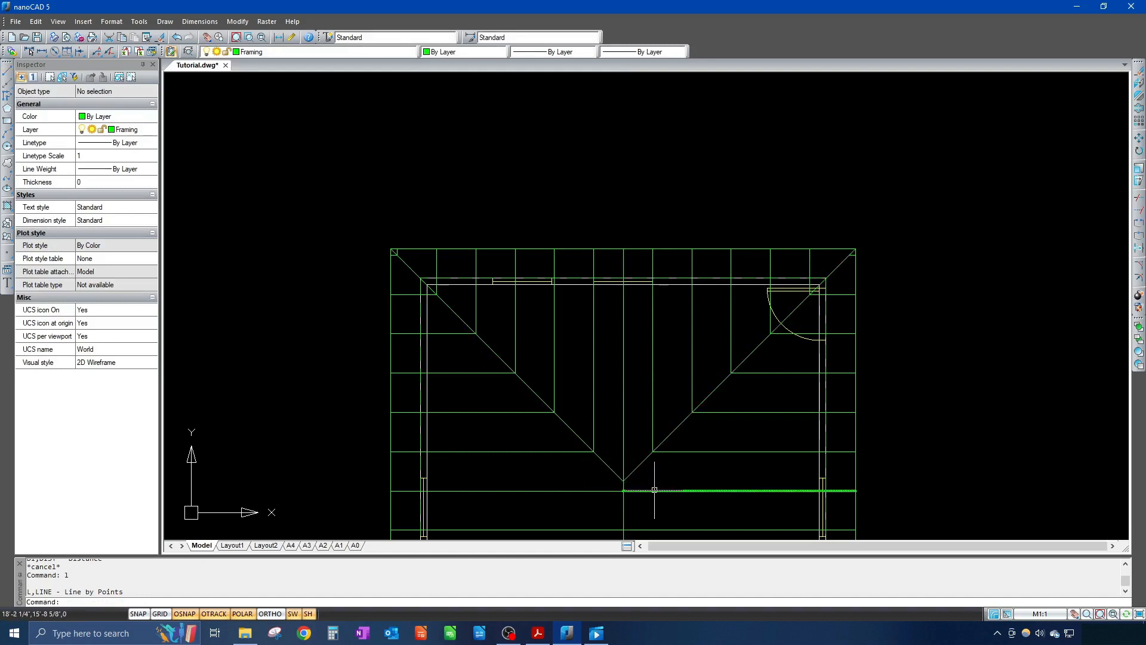
# Step: Draw an 11'10 horizontal line from the hip peak to the right outer outline
pyautogui.write('l')
pyautogui.press('Return')
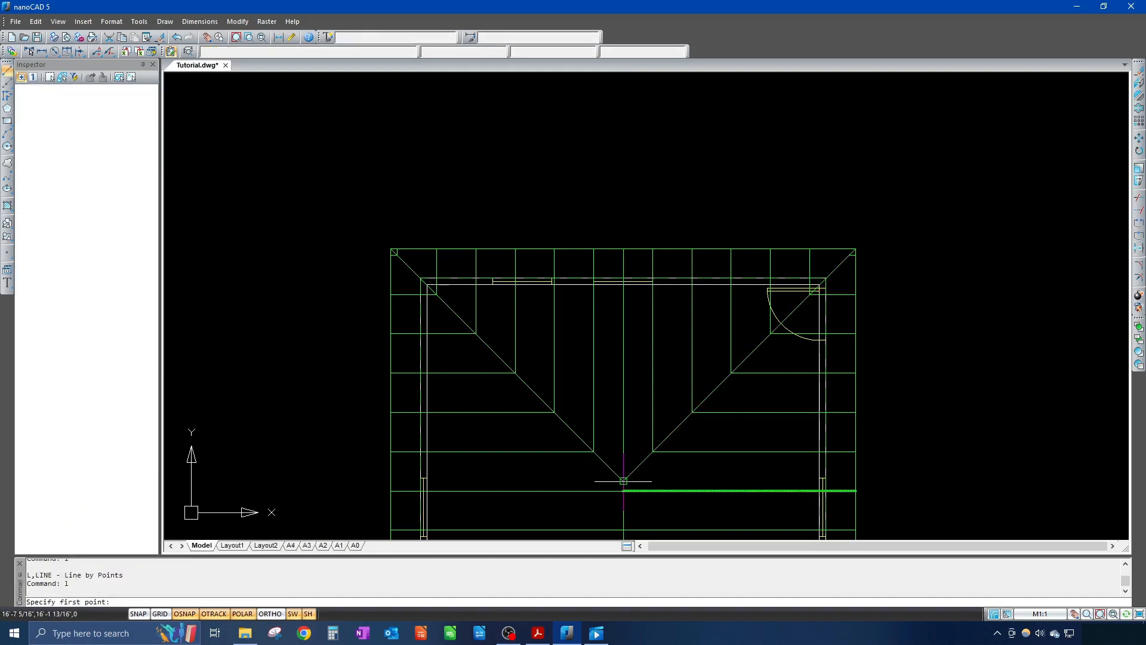
pyautogui.click(624, 479)
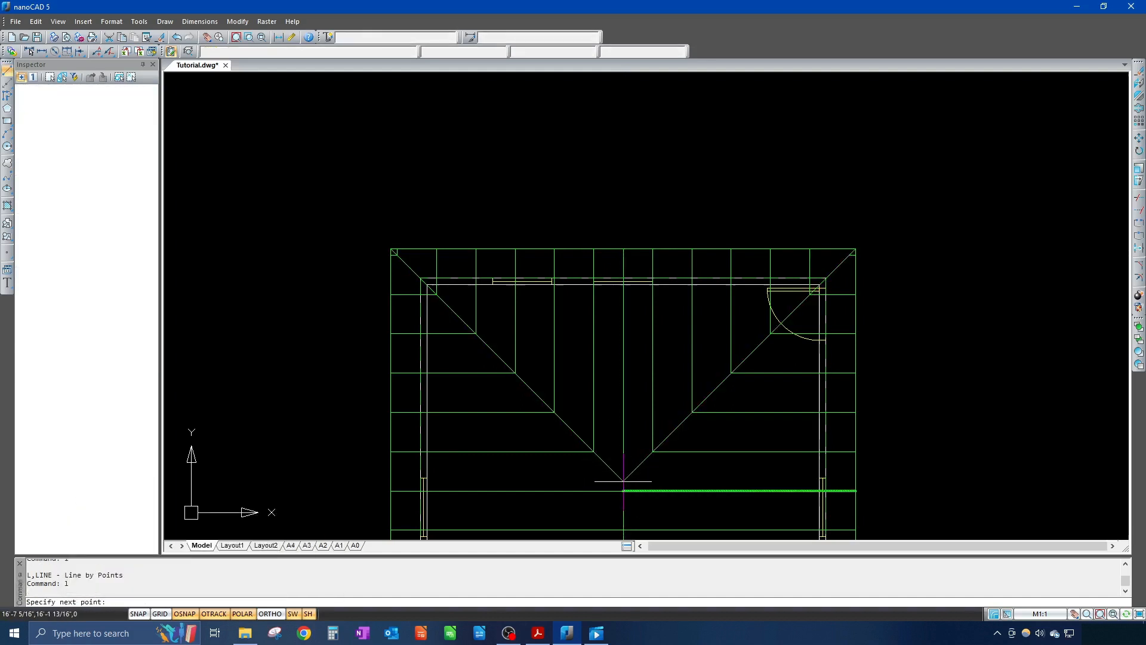
pyautogui.click(855, 481)
pyautogui.press('Return')
# Step: Mirror the horizontal line about the vertical centre, keeping the original
pyautogui.click(768, 481)
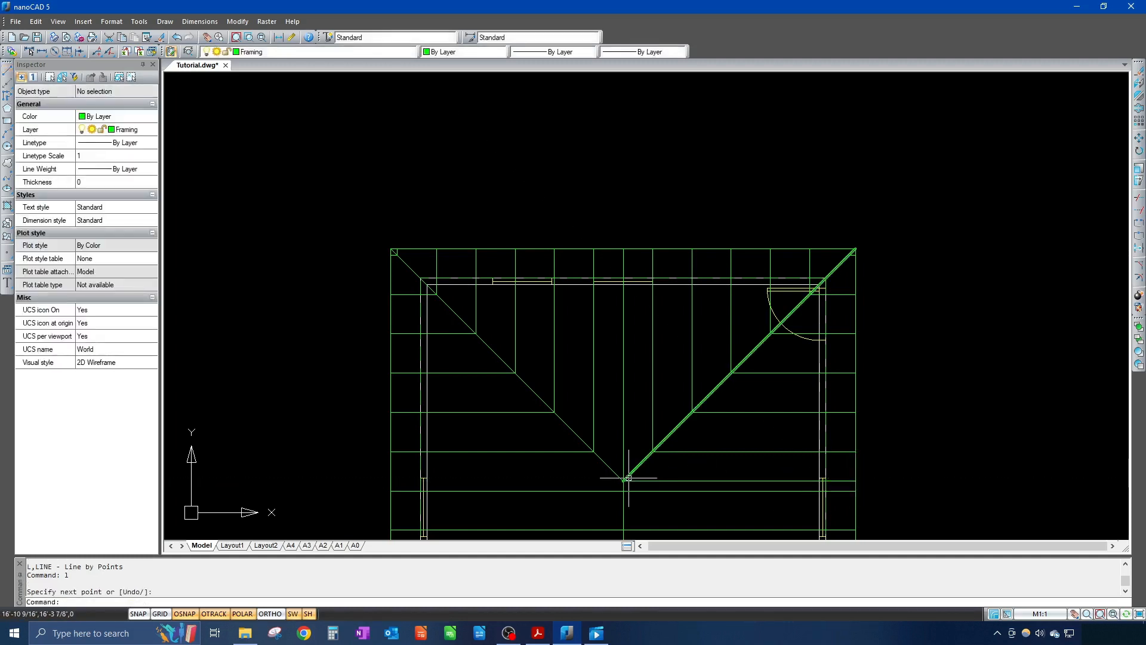
pyautogui.write('mi')
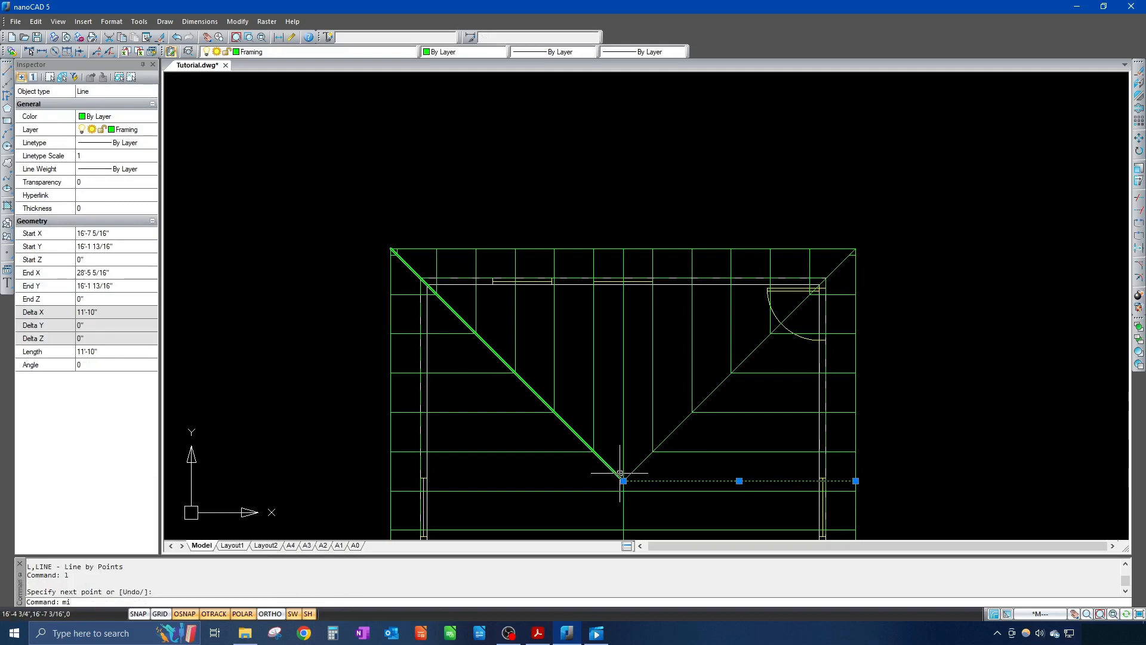
pyautogui.press('Return')
pyautogui.click(623, 480)
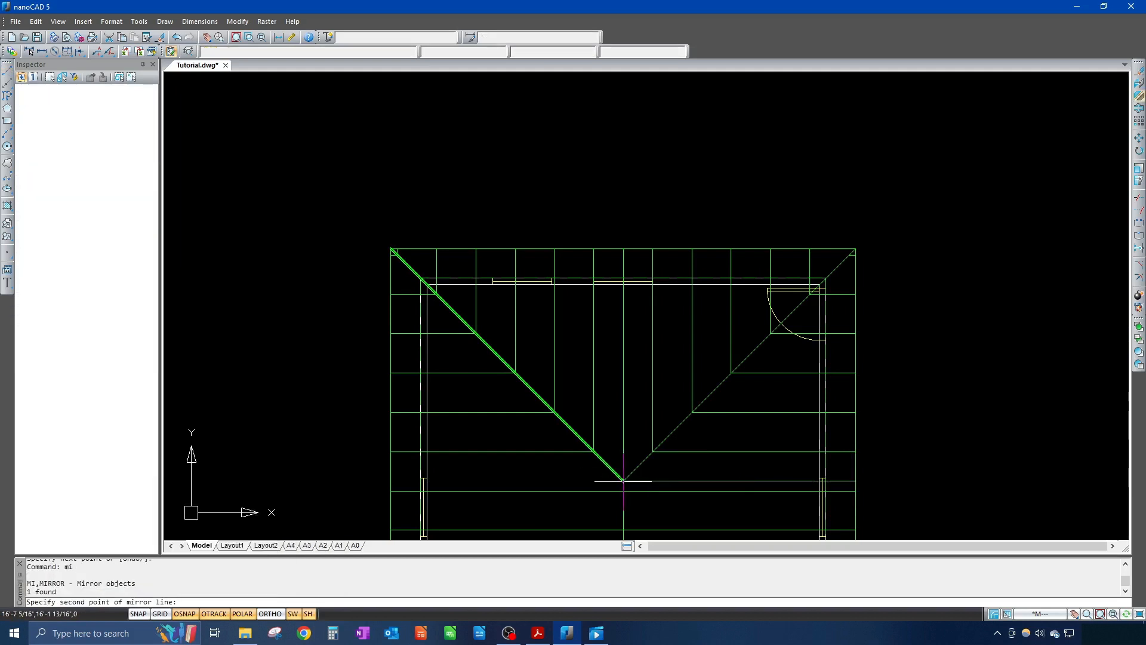
pyautogui.click(623, 440)
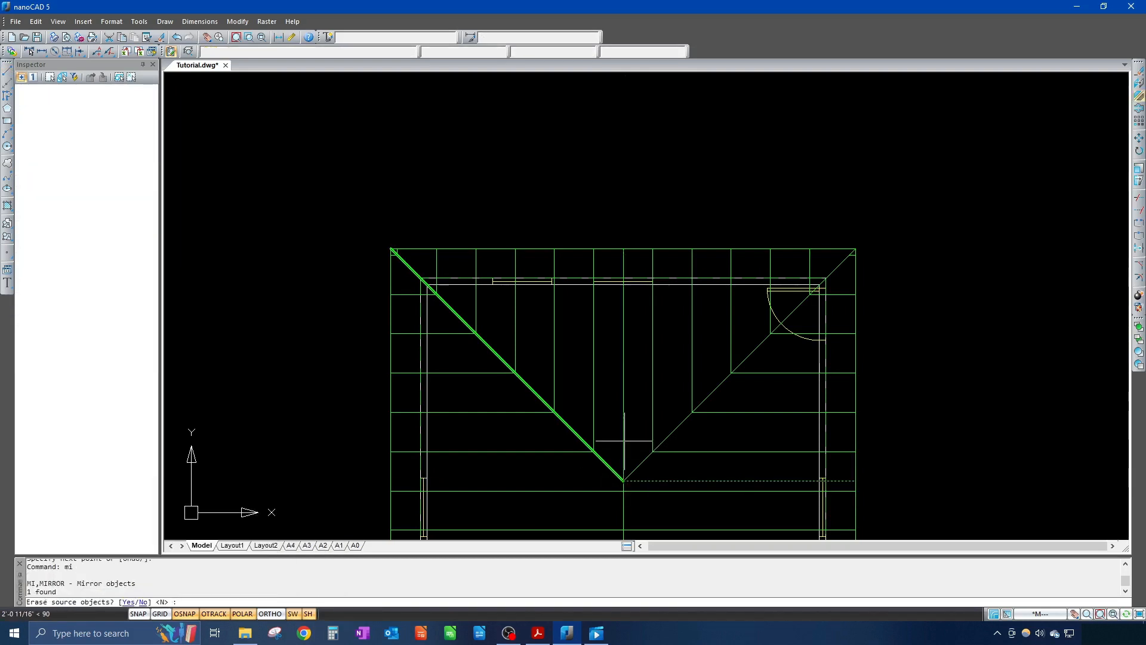
pyautogui.press('Return')
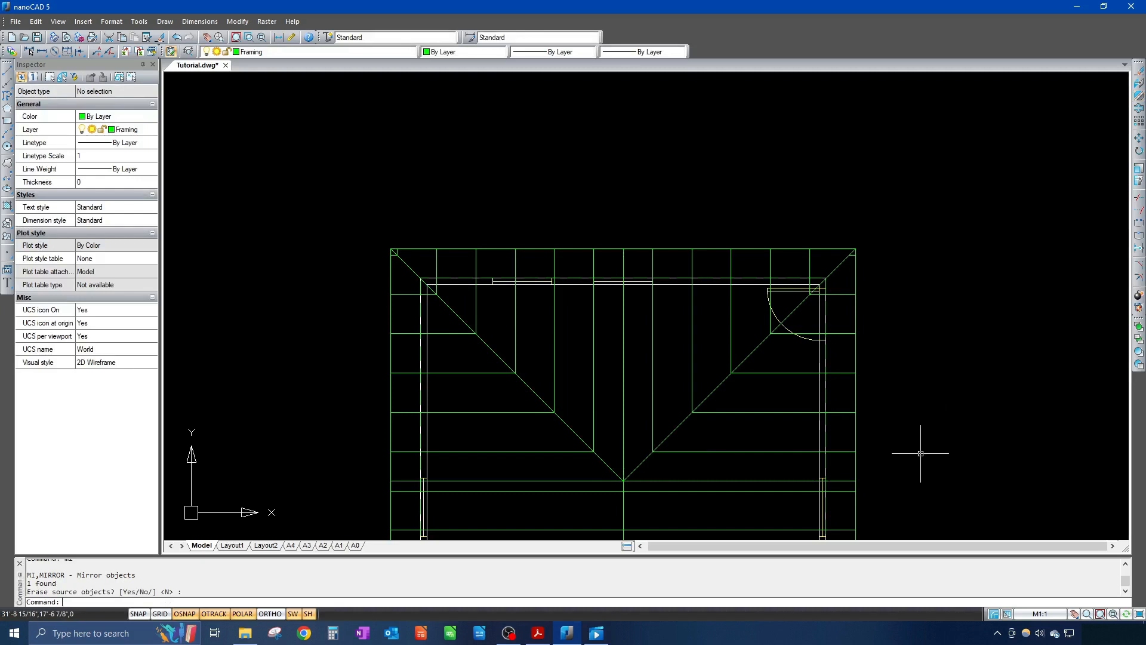
# Step: Pan and zoom so the whole roof framing plan, both hip-peak lines included, fills the canvas
pyautogui.moveTo(896, 486); pyautogui.dragTo(875, 261, button='middle')
pyautogui.scroll(-3, 872, 293)
pyautogui.moveTo(877, 302)
pyautogui.mouseDown(button='middle')
pyautogui.moveTo(878, 348)
pyautogui.moveTo(865, 358)
pyautogui.mouseUp(button='middle')
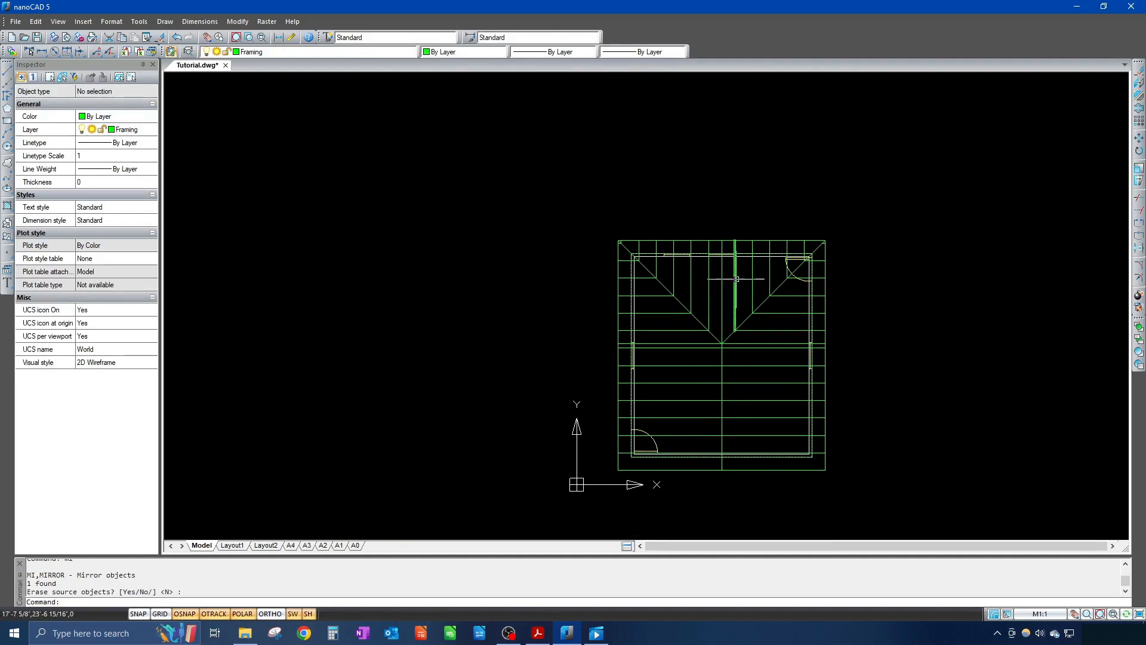
pyautogui.scroll(2, 726, 389)
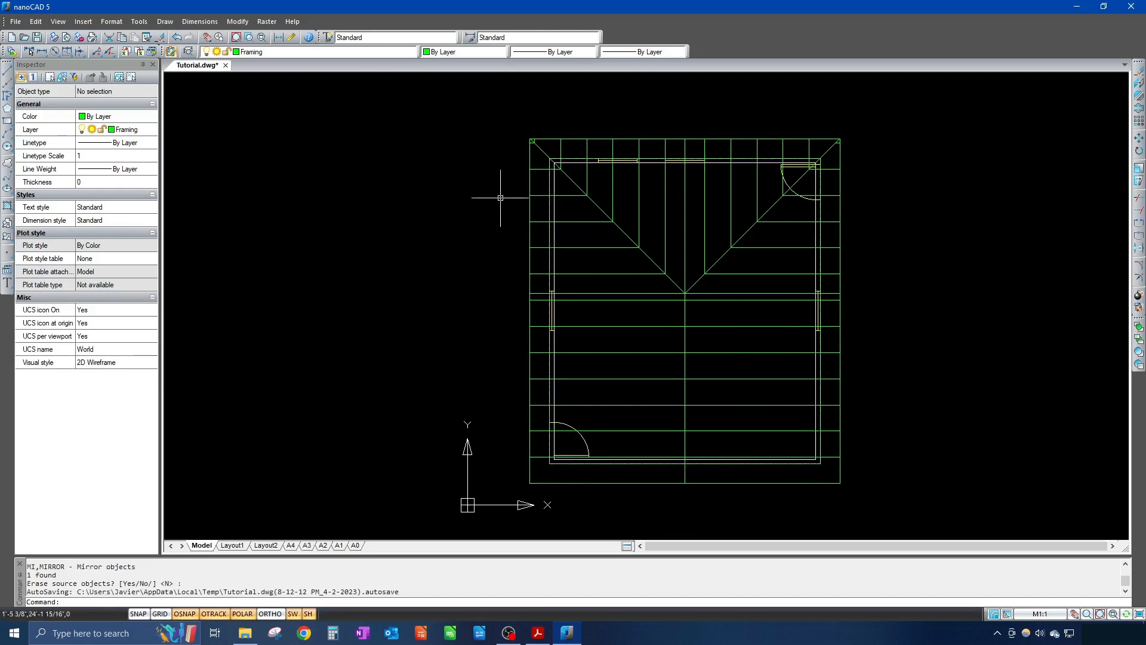
# Step: Freeze the Doors and Windows and Walls layers, keeping Framing as the current layer
pyautogui.click(336, 53)
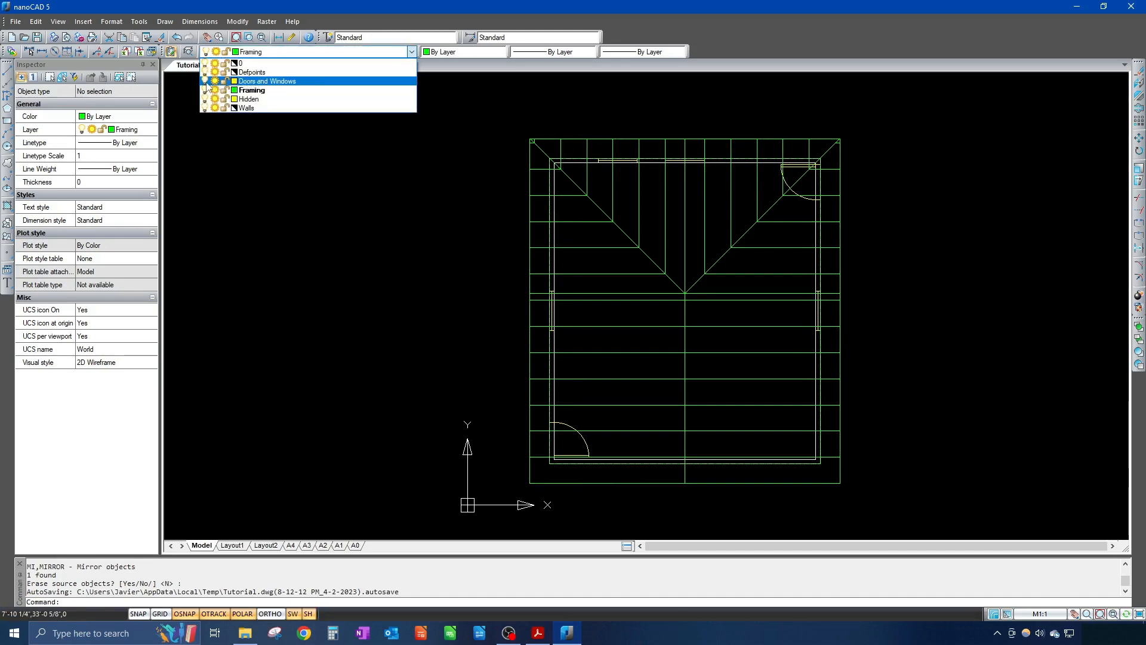
pyautogui.click(205, 82)
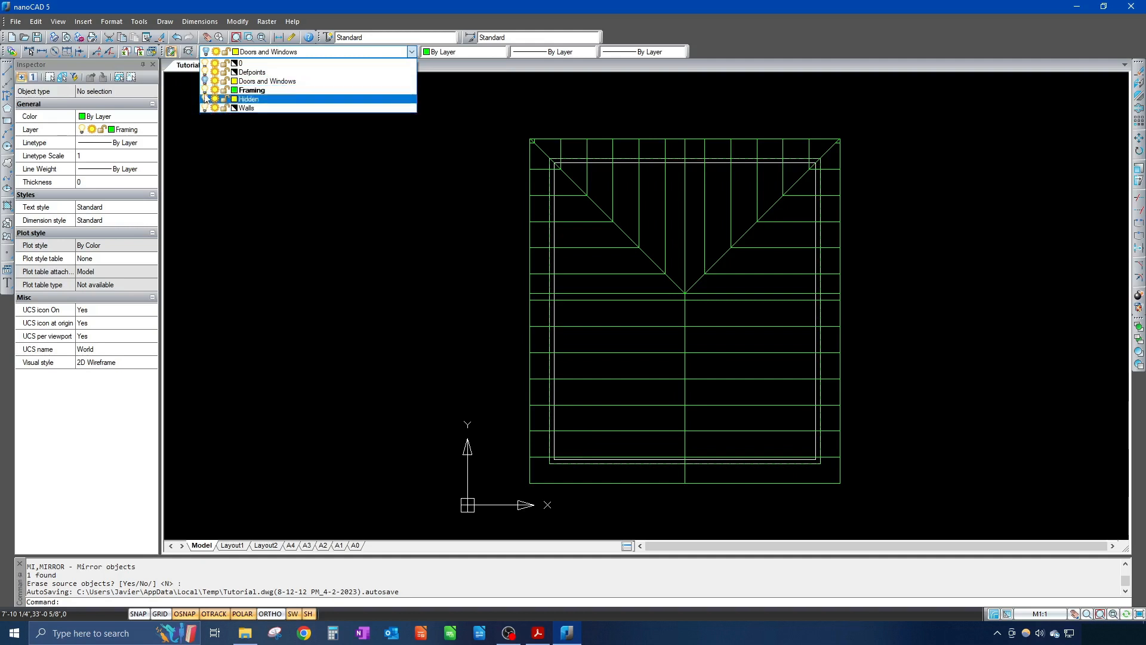
pyautogui.click(204, 109)
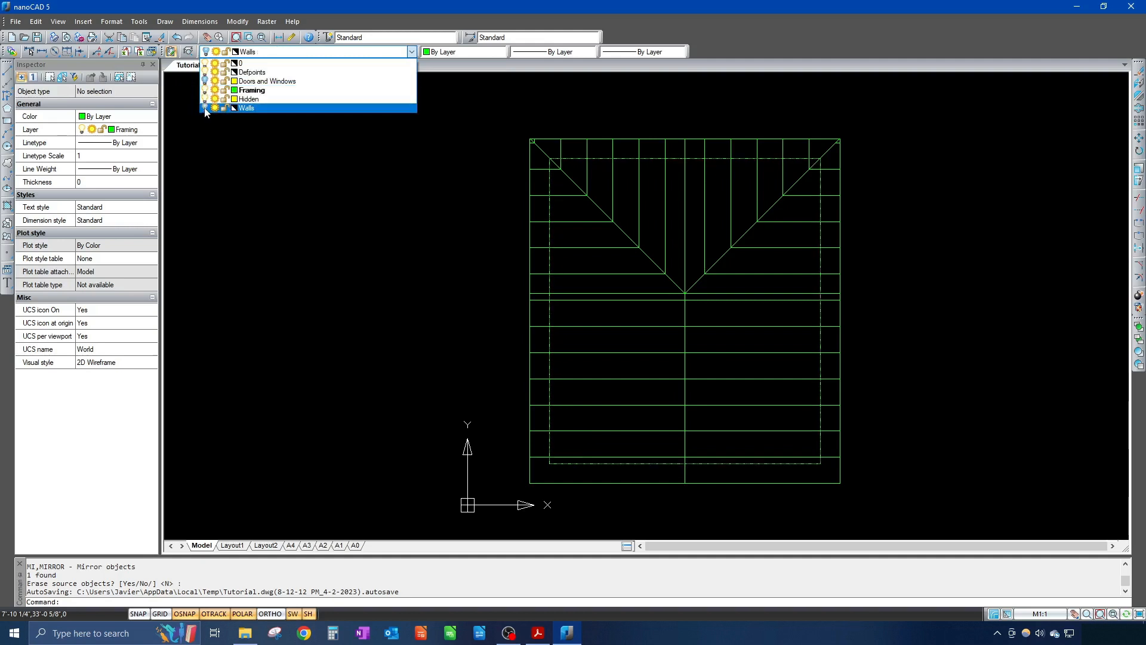
pyautogui.click(205, 109)
pyautogui.click(205, 82)
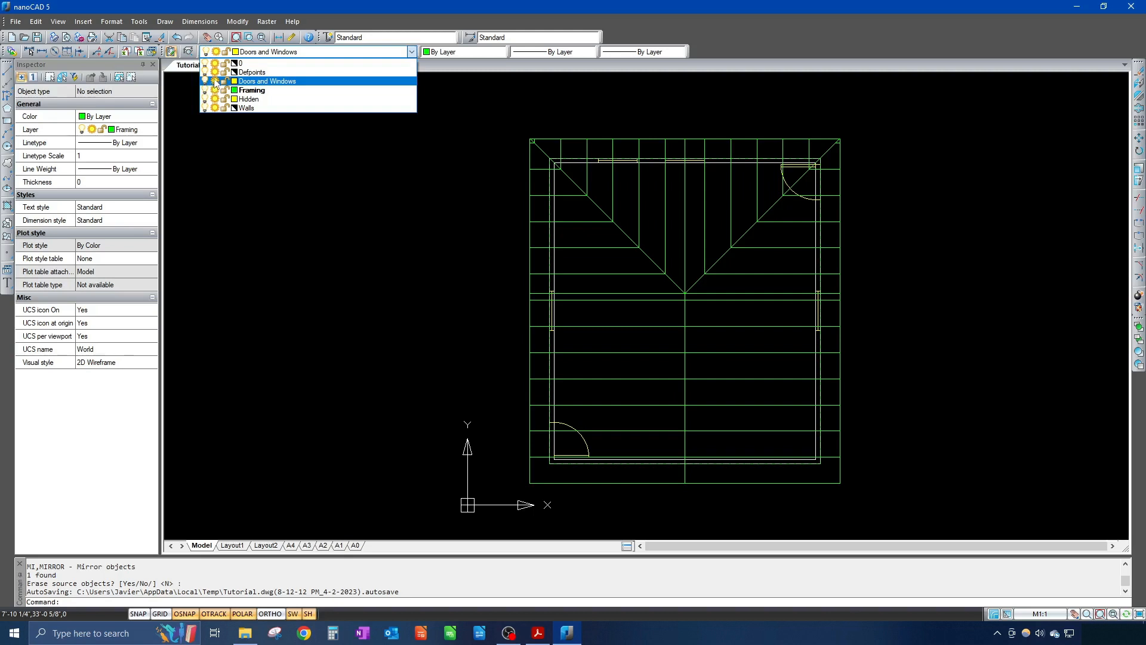
pyautogui.click(215, 81)
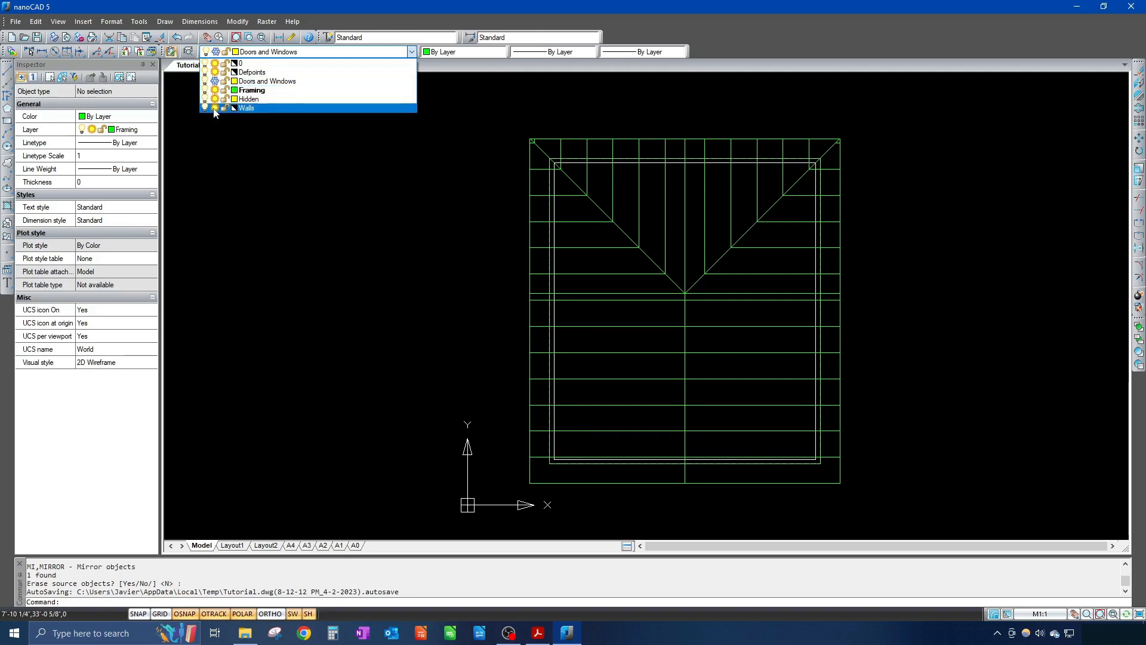
pyautogui.click(214, 108)
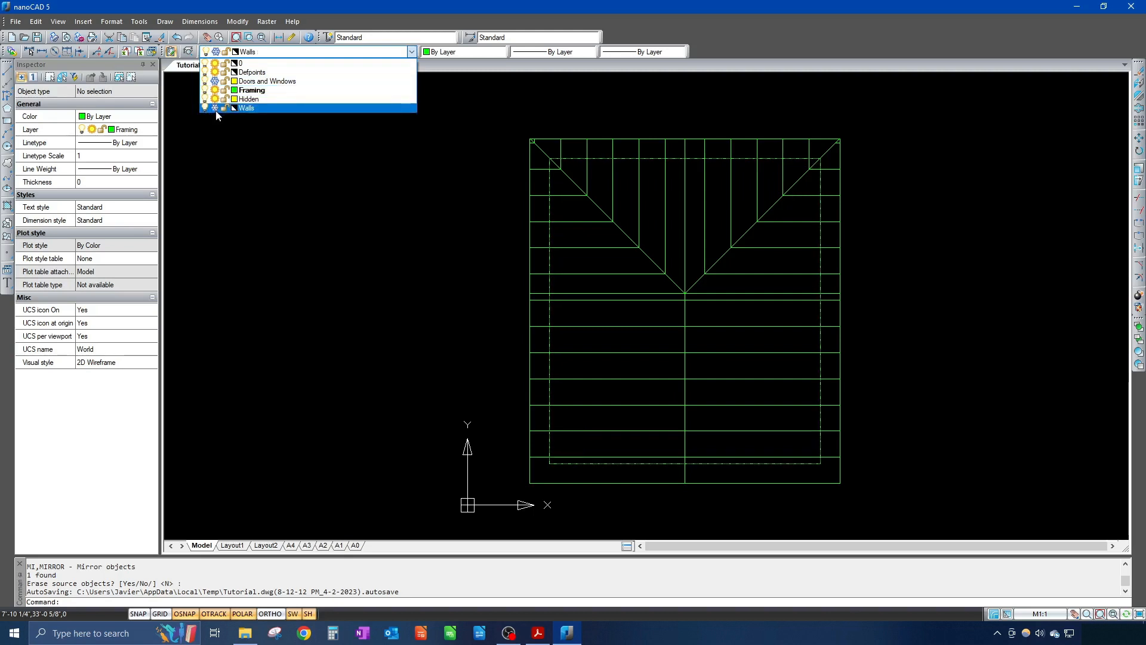
pyautogui.click(354, 217)
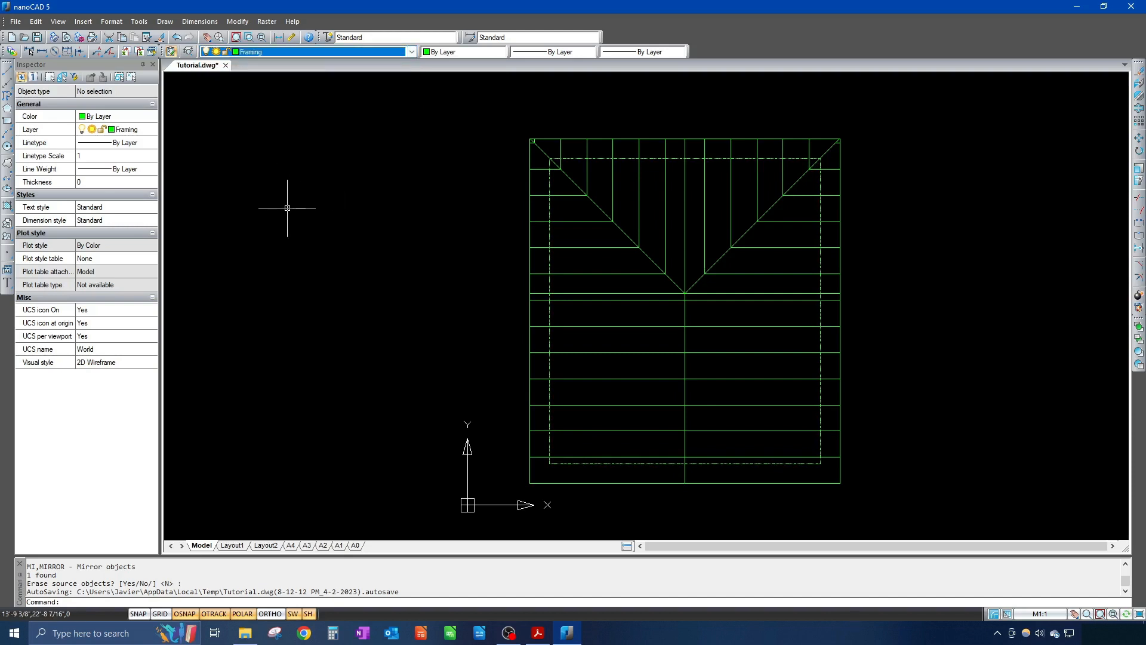
pyautogui.scroll(6, 565, 174)
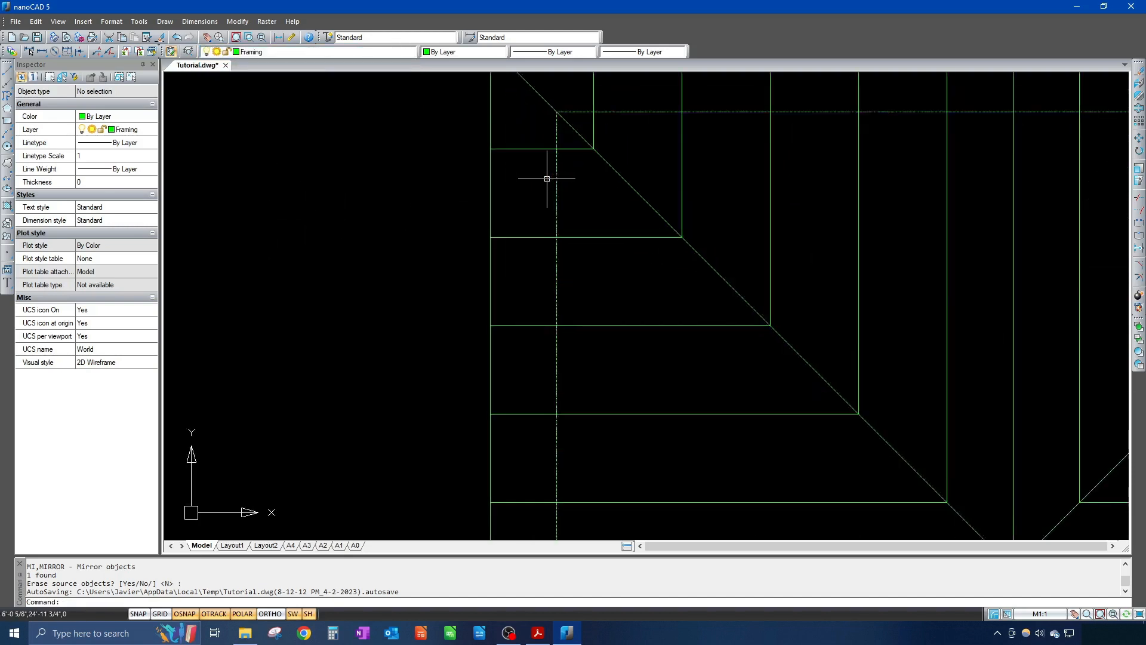
pyautogui.scroll(-4, 561, 185)
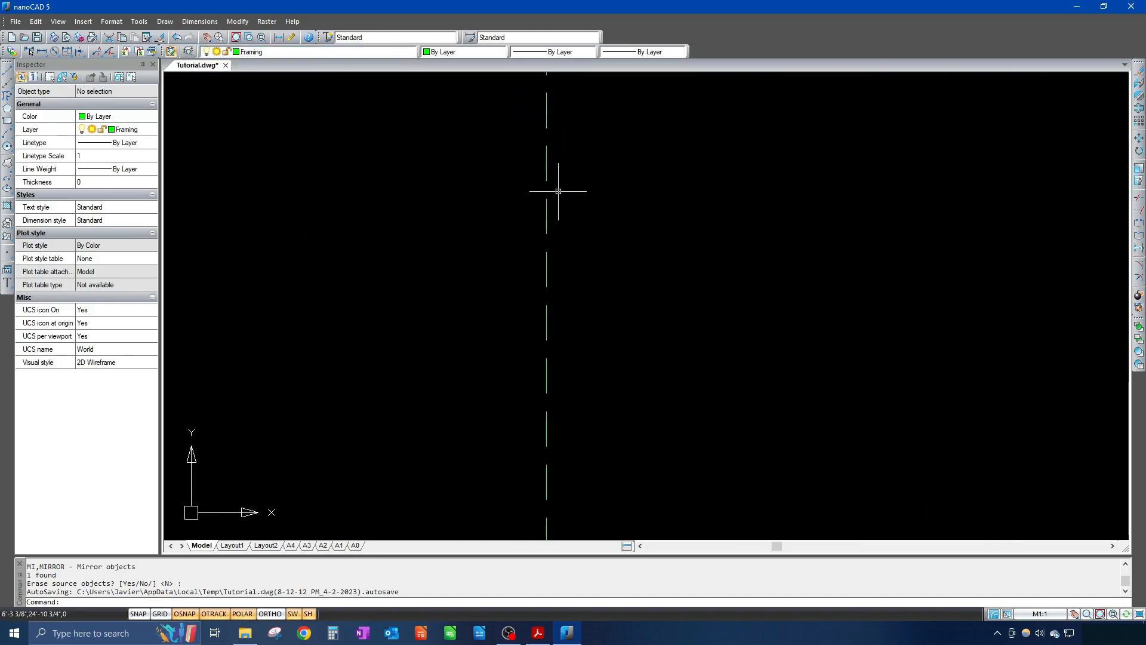
pyautogui.scroll(-4, 558, 190)
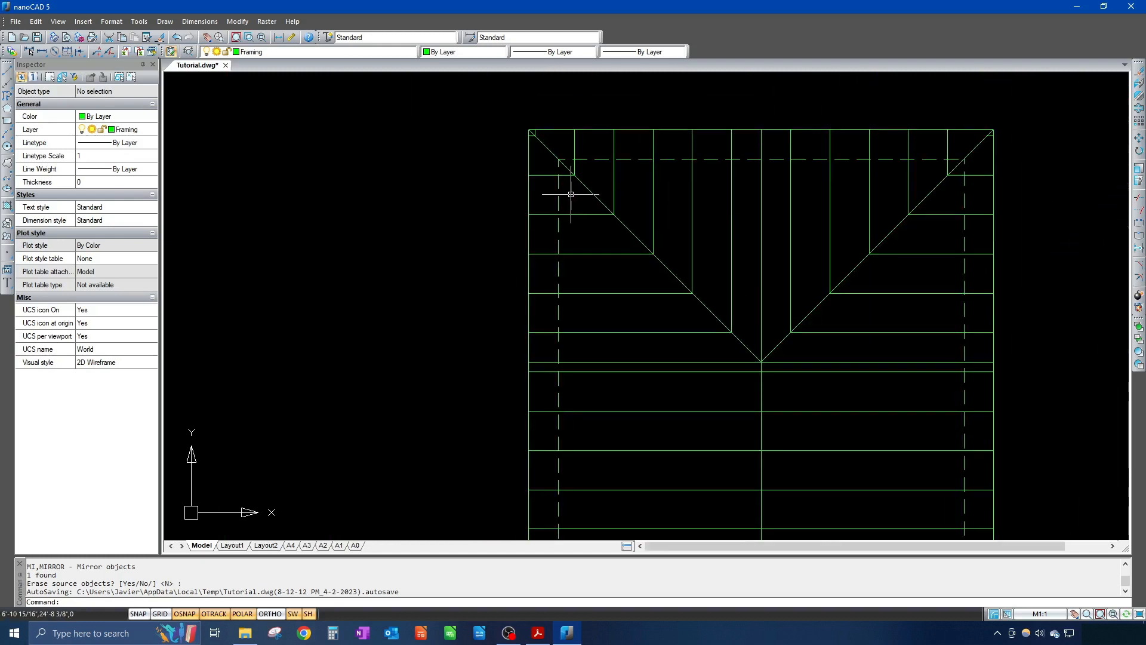
pyautogui.scroll(-2, 568, 185)
pyautogui.moveTo(566, 216)
pyautogui.mouseDown(button='middle')
pyautogui.moveTo(543, 185)
pyautogui.moveTo(411, 144)
pyautogui.moveTo(422, 105)
pyautogui.moveTo(445, 168)
pyautogui.moveTo(535, 175)
pyautogui.mouseUp(button='middle')
pyautogui.scroll(2, 543, 185)
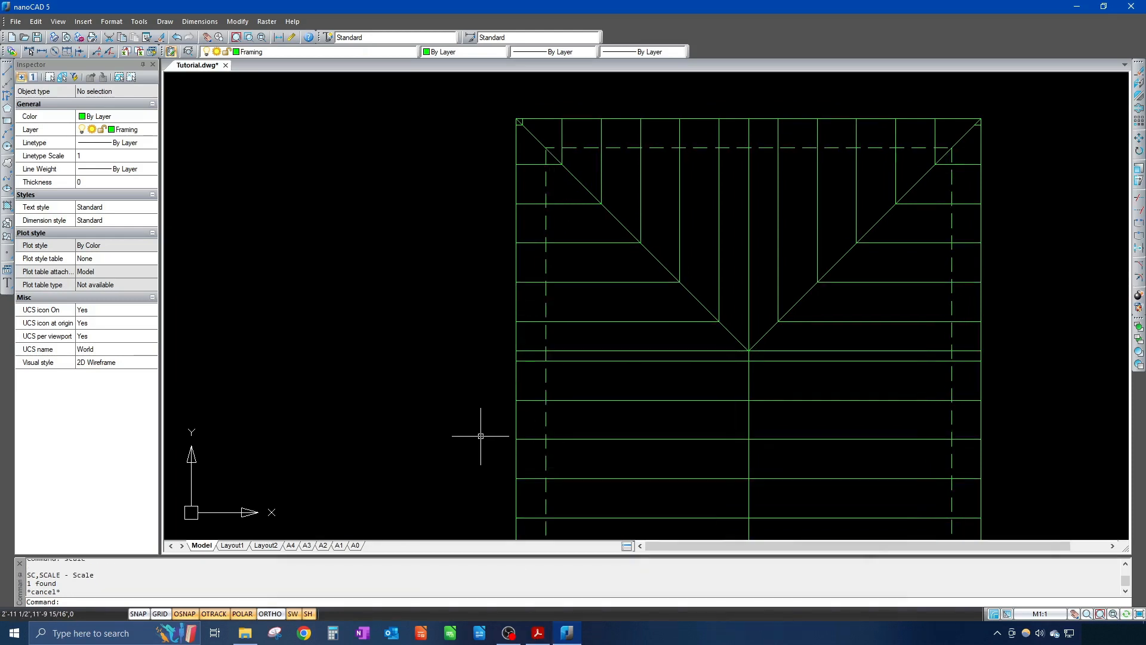
pyautogui.moveTo(481, 436)
pyautogui.mouseDown(button='middle')
pyautogui.moveTo(475, 397)
pyautogui.moveTo(469, 442)
pyautogui.mouseUp(button='middle')
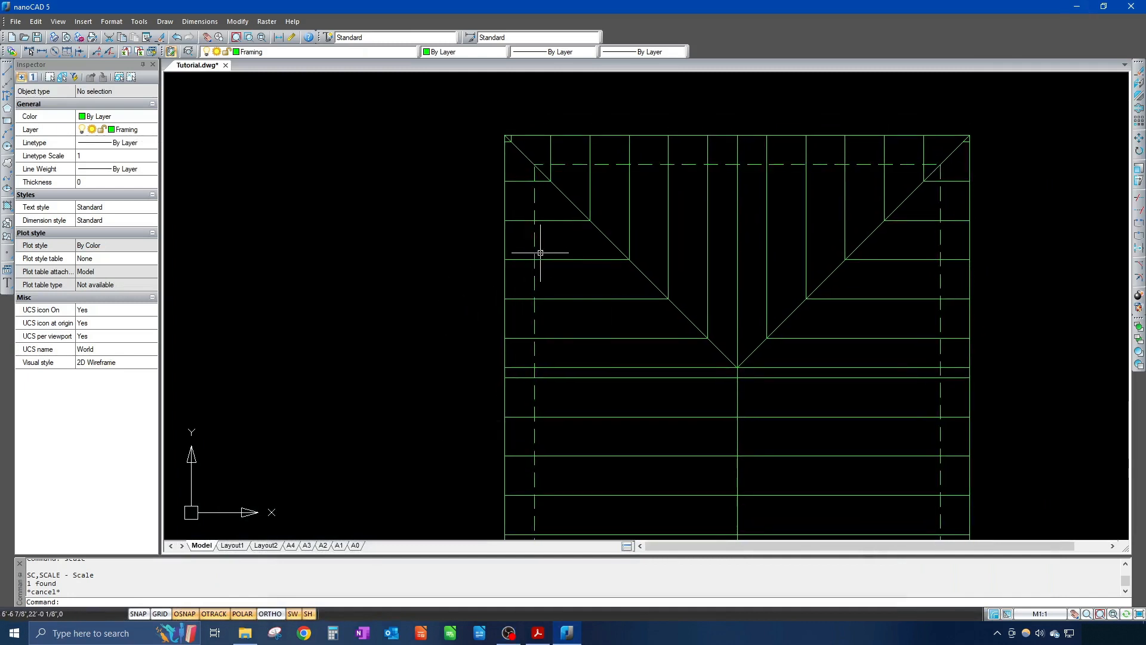
pyautogui.scroll(-2, 532, 253)
pyautogui.scroll(6, 530, 255)
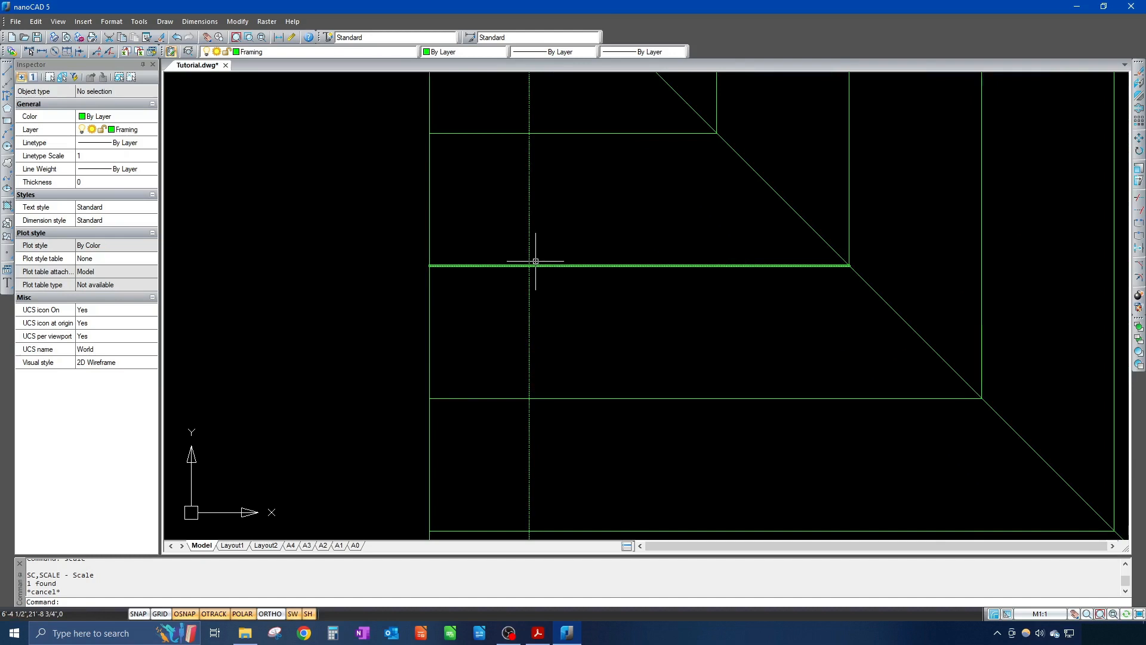
# Step: Give the dashed wall-outline polyline a linetype scale of 12 in the Inspector
pyautogui.click(530, 225)
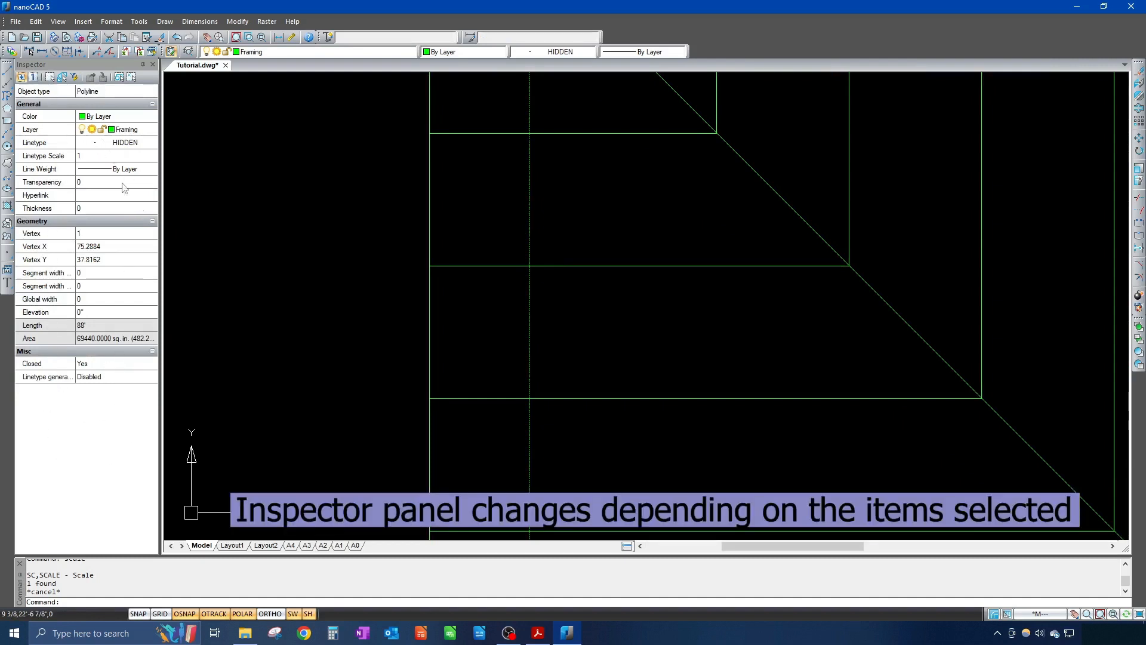
pyautogui.scroll(1, 468, 289)
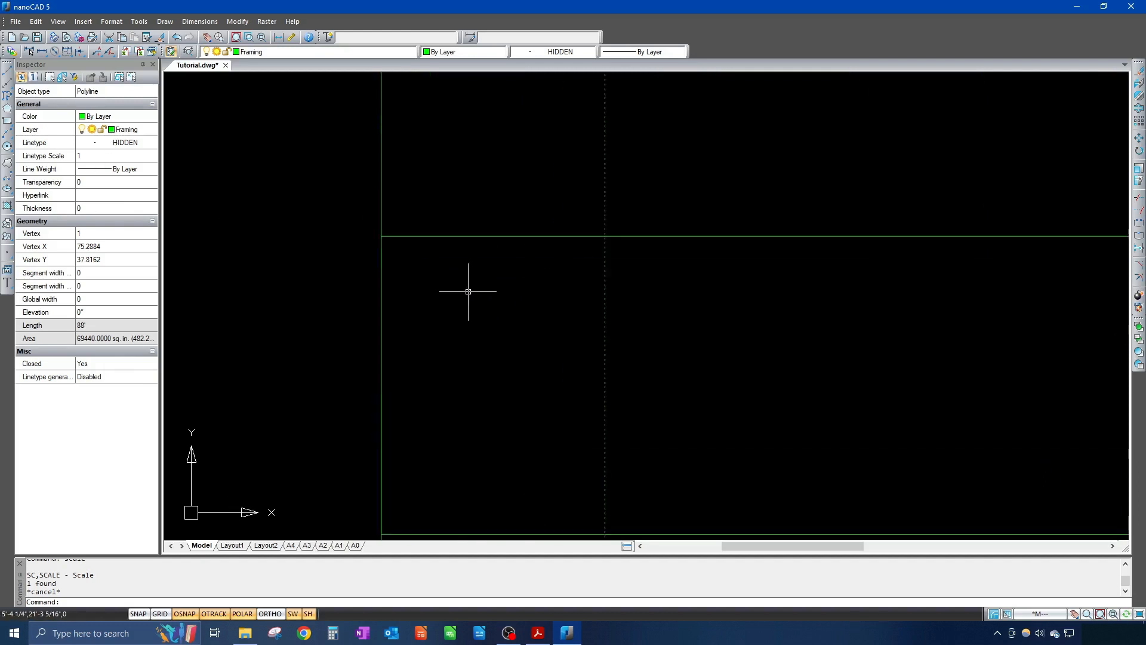
pyautogui.scroll(-3, 466, 293)
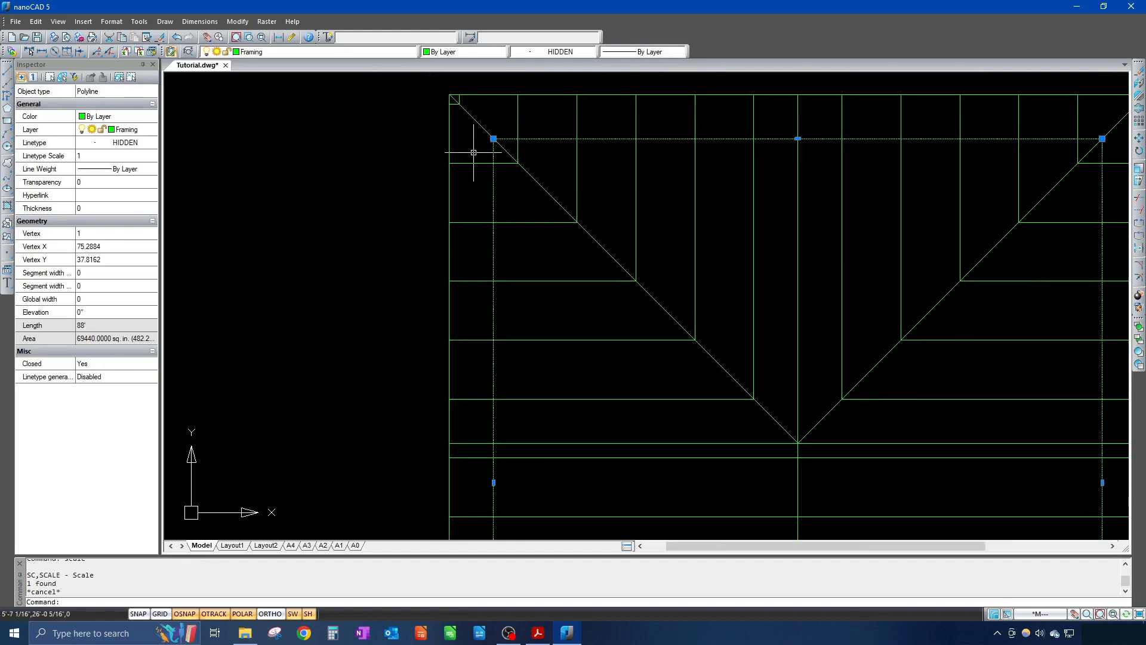
pyautogui.click(78, 155)
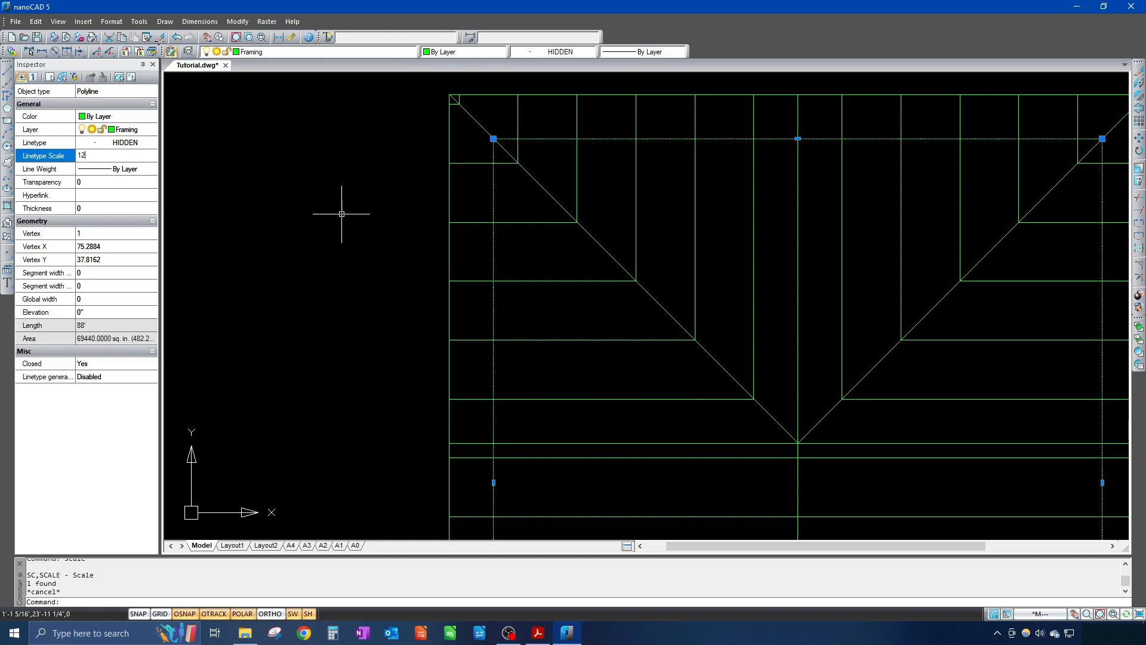
pyautogui.press('Return')
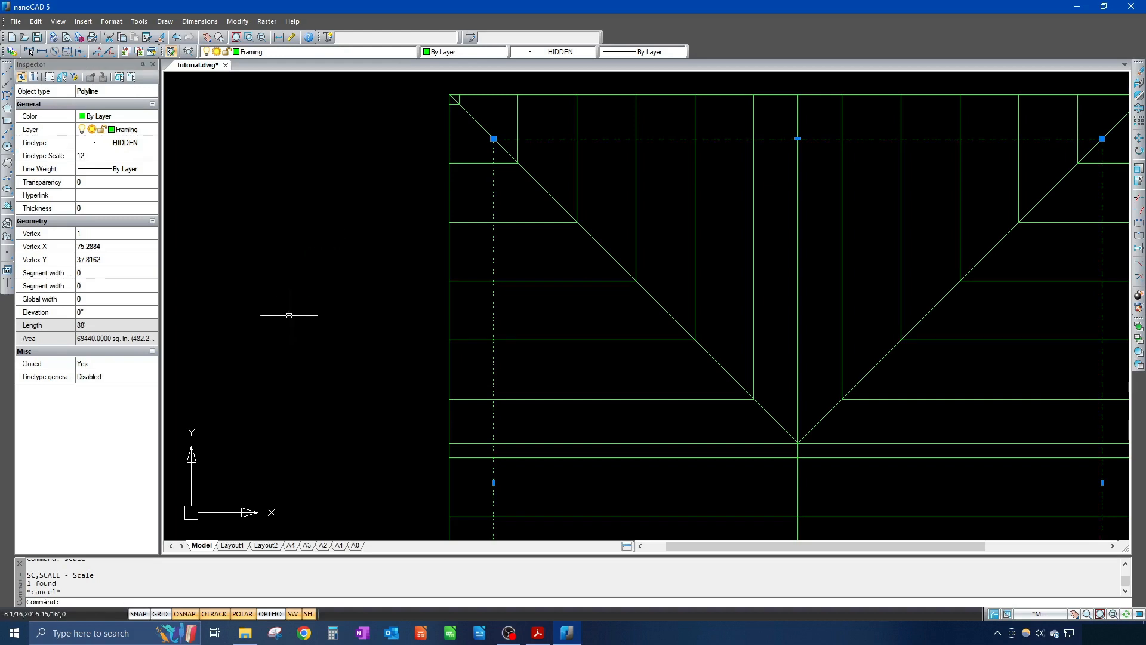
pyautogui.press('Escape')
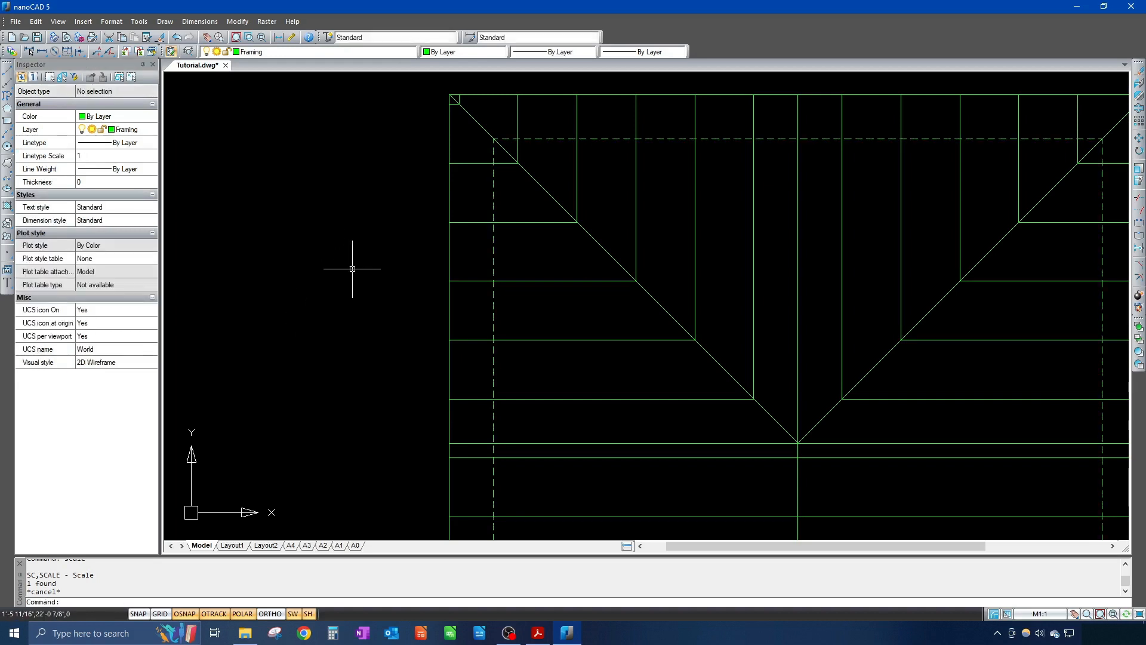
# Step: Try a linetype scale of 24 on the dashed wall outline
pyautogui.click(493, 202)
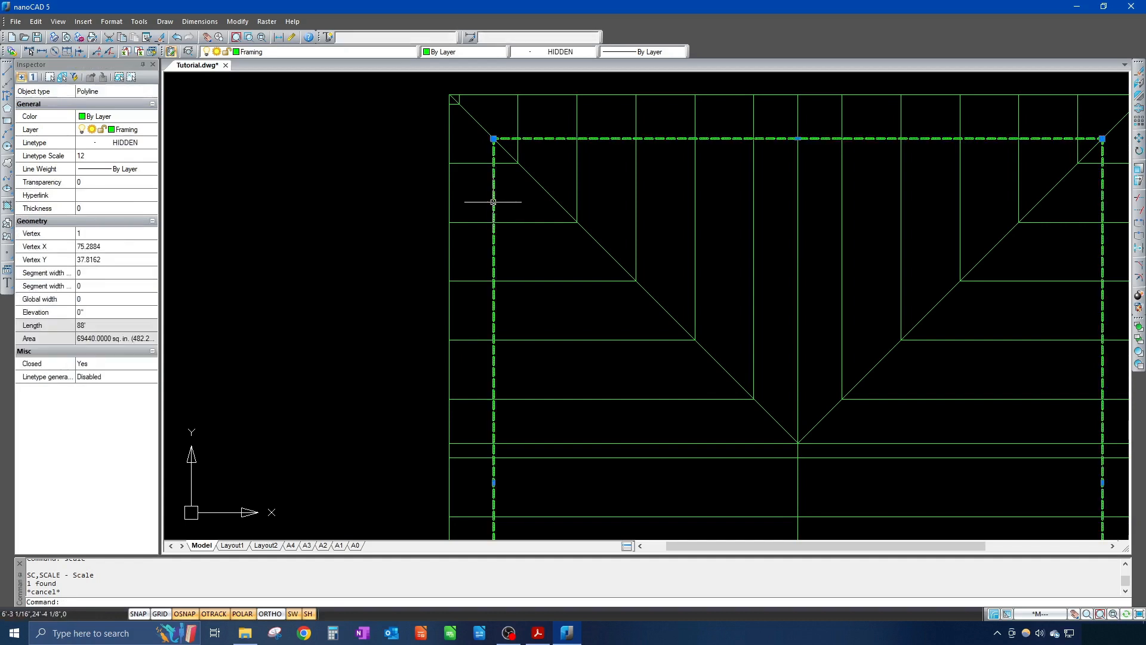
pyautogui.click(88, 157)
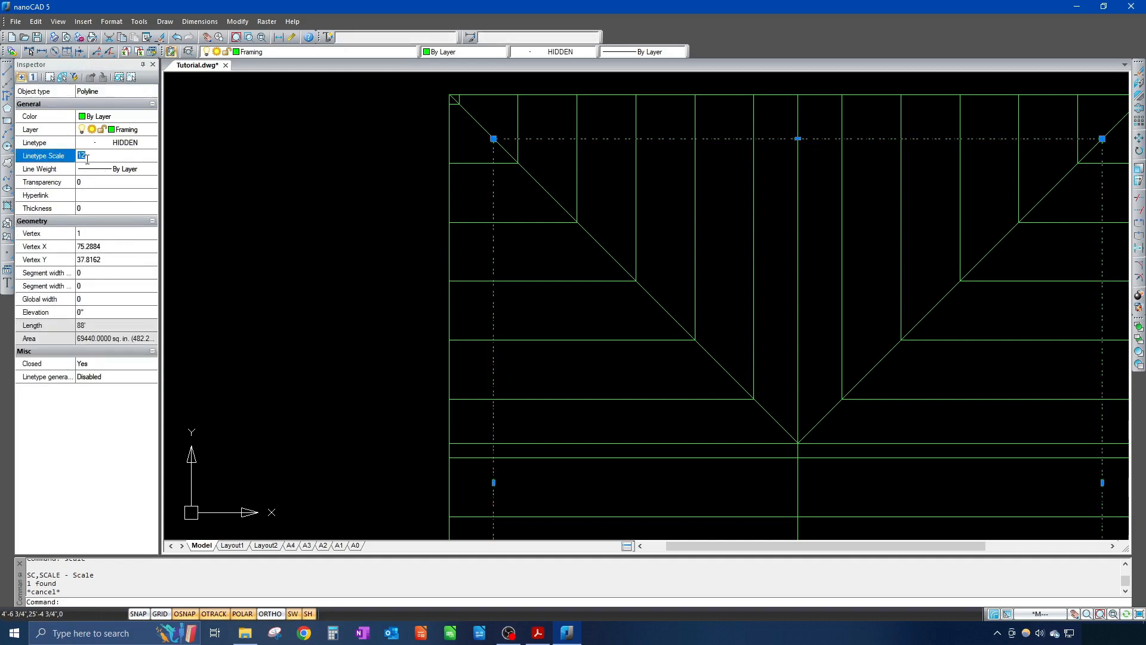
pyautogui.write('24')
pyautogui.press('Return')
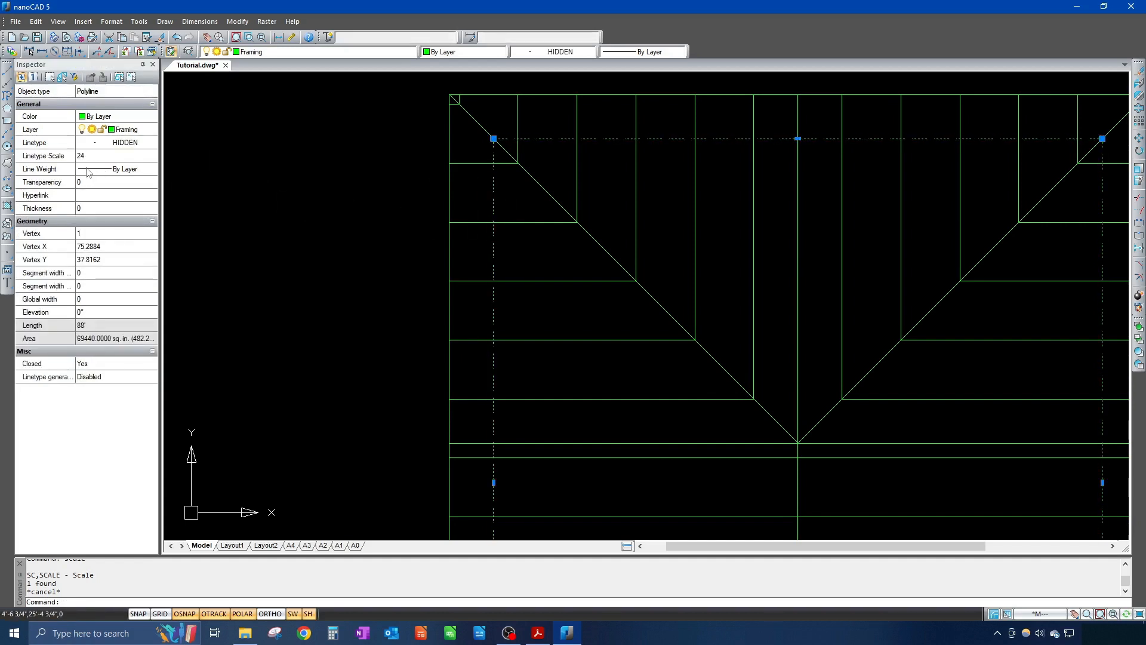
pyautogui.press('Escape')
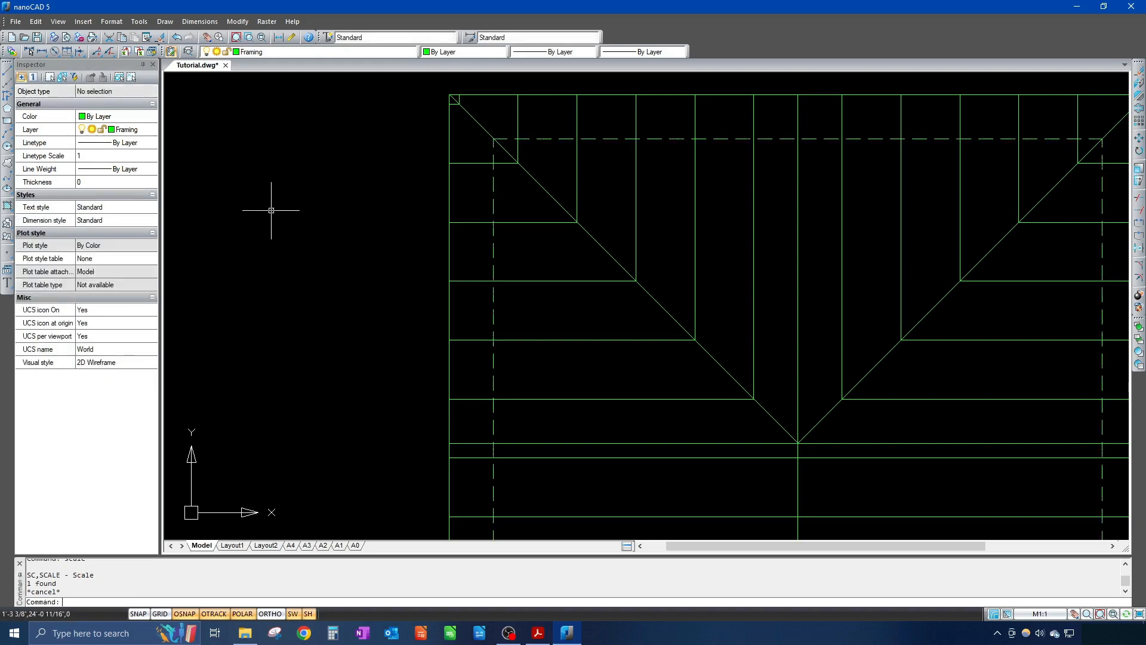
# Step: Increase the outline's linetype scale to 48 and view the whole roof plan
pyautogui.click(492, 194)
pyautogui.click(100, 156)
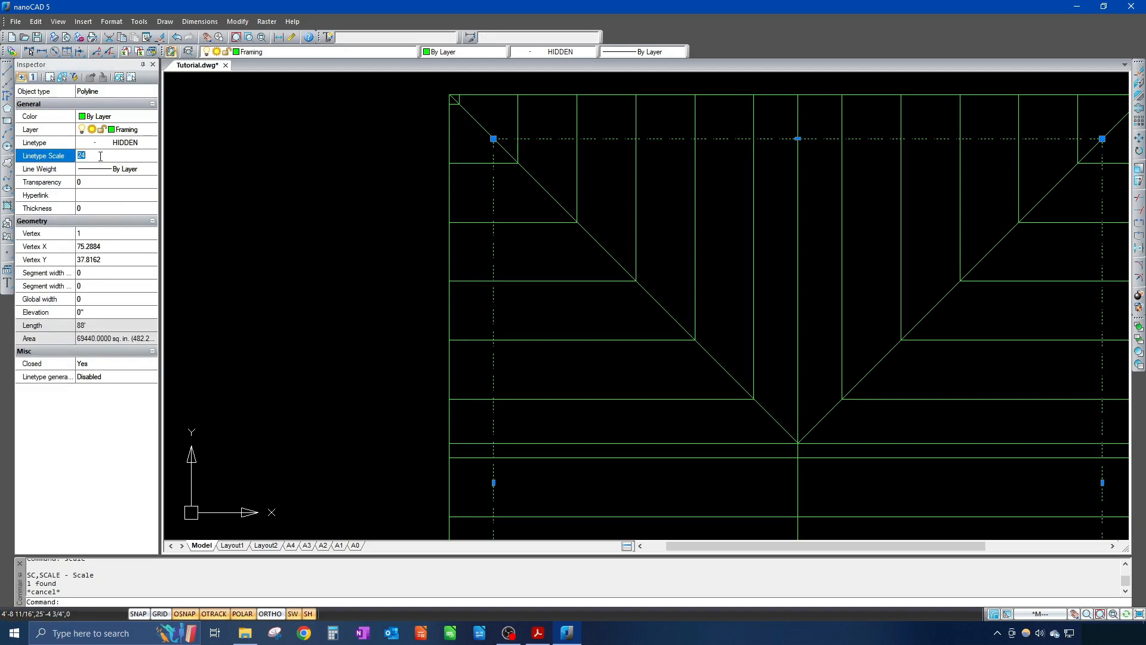
pyautogui.press('Return')
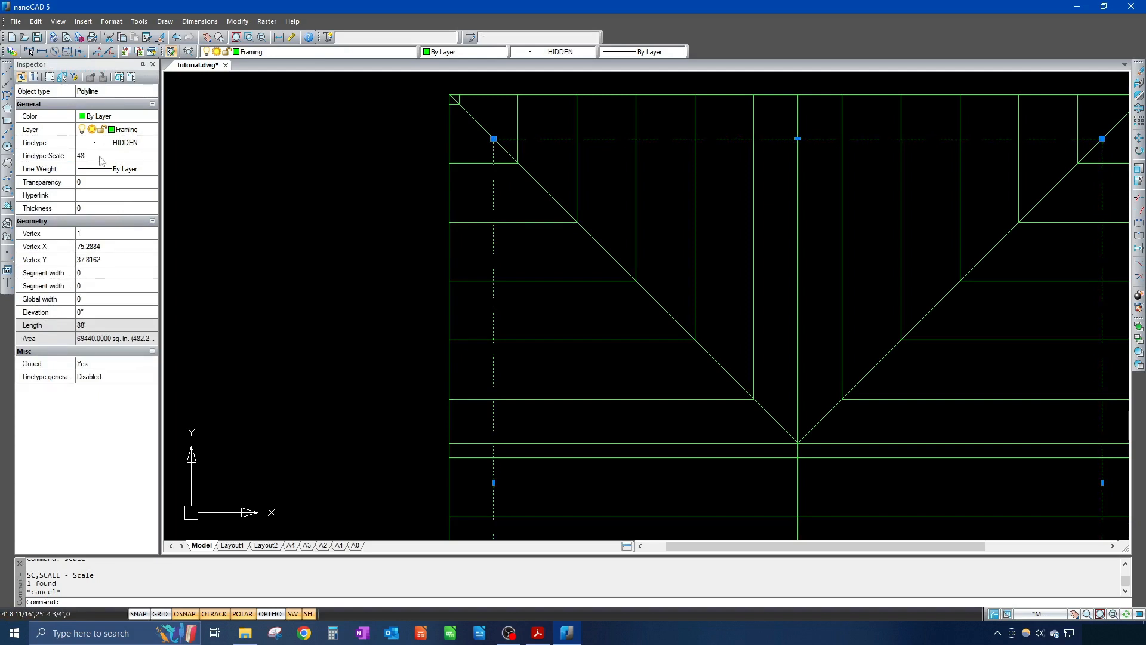
pyautogui.press('Escape')
pyautogui.scroll(-5, 472, 336)
pyautogui.moveTo(529, 354)
pyautogui.mouseDown(button='middle')
pyautogui.moveTo(502, 240)
pyautogui.moveTo(630, 266)
pyautogui.mouseUp(button='middle')
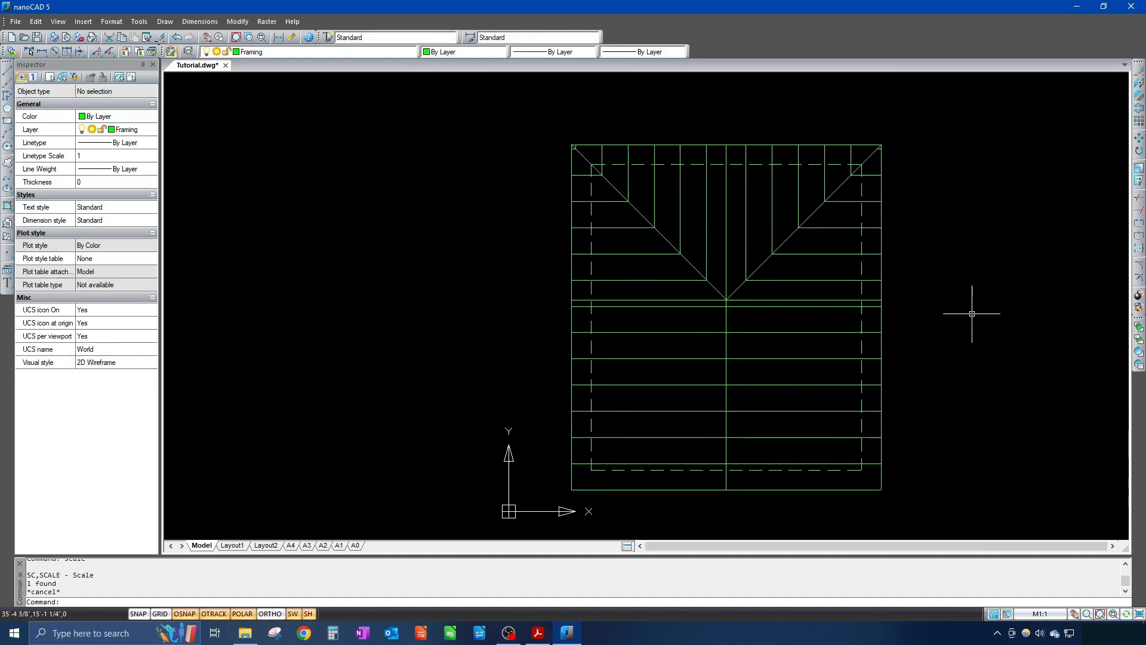
pyautogui.moveTo(957, 322); pyautogui.dragTo(852, 305, button='middle')
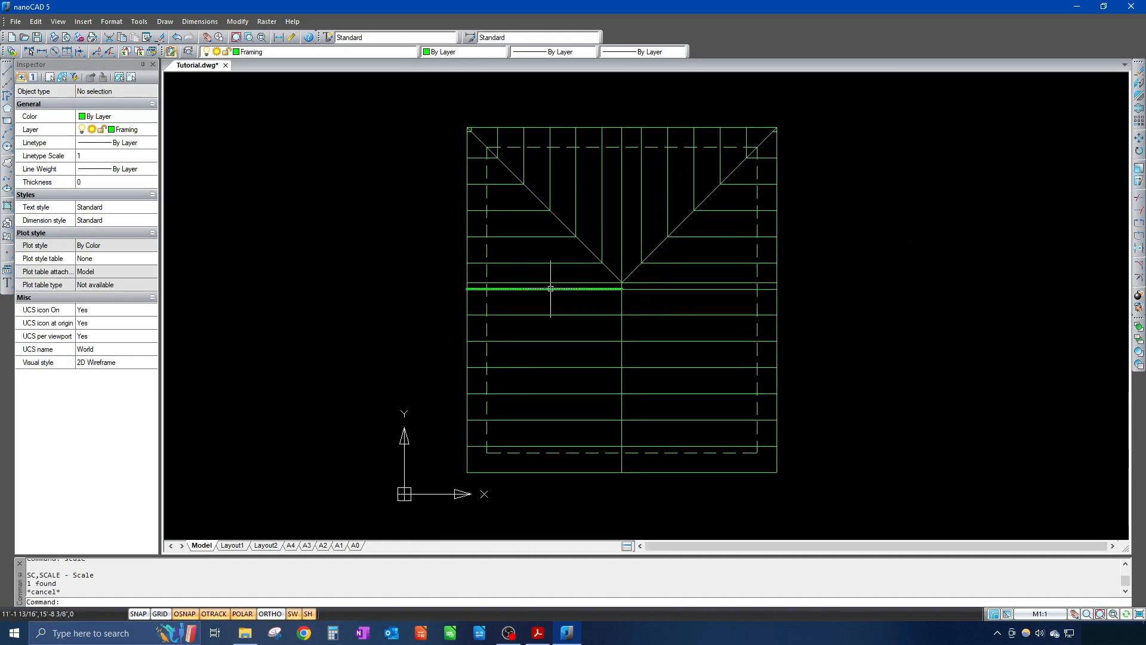